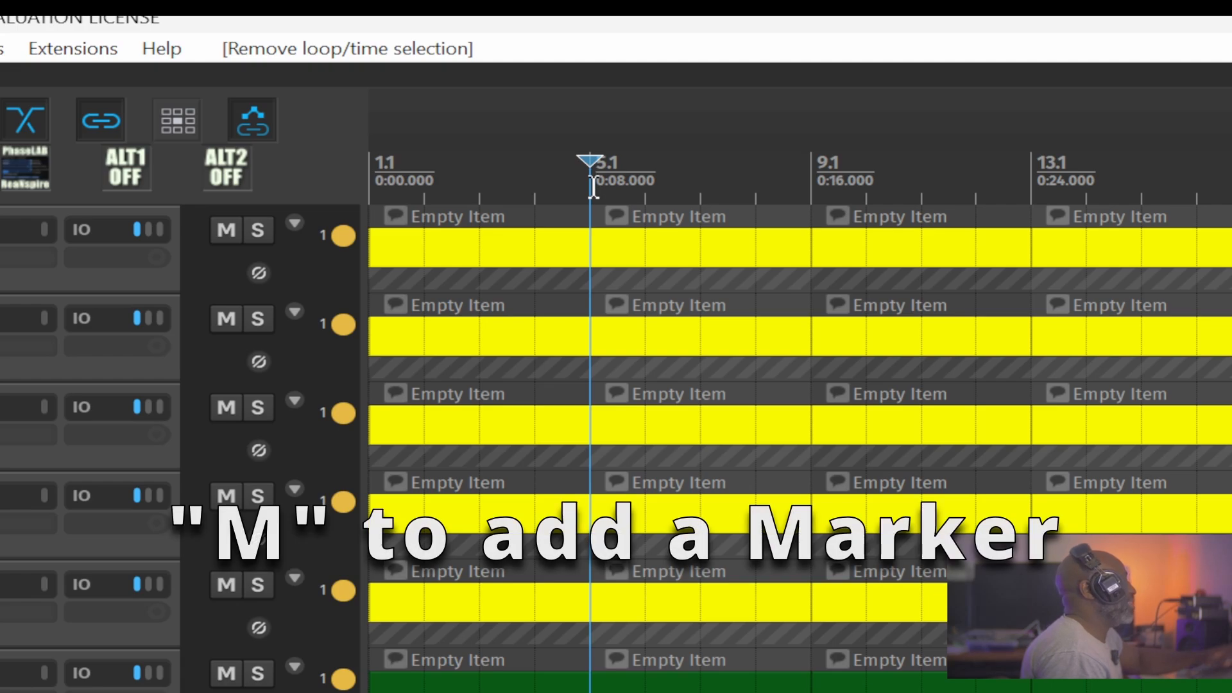
Add a marker at bar 5.1 on the timeline and name it Marker 1.
key(m)
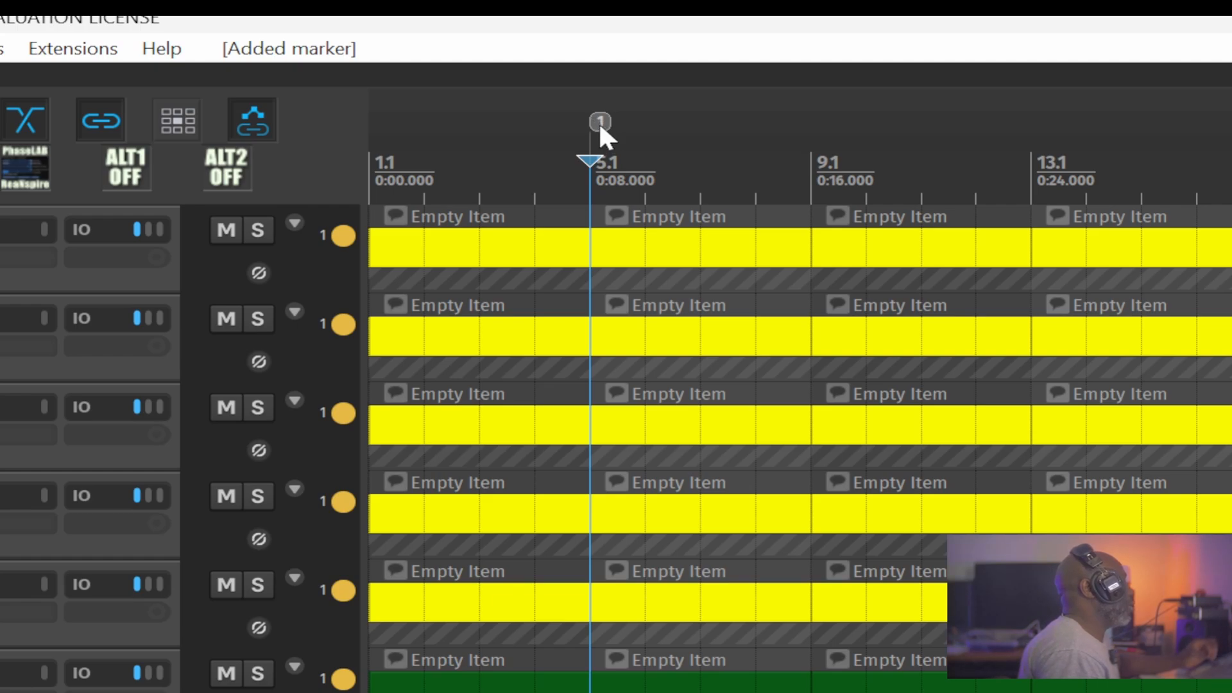
double_click(600, 125)
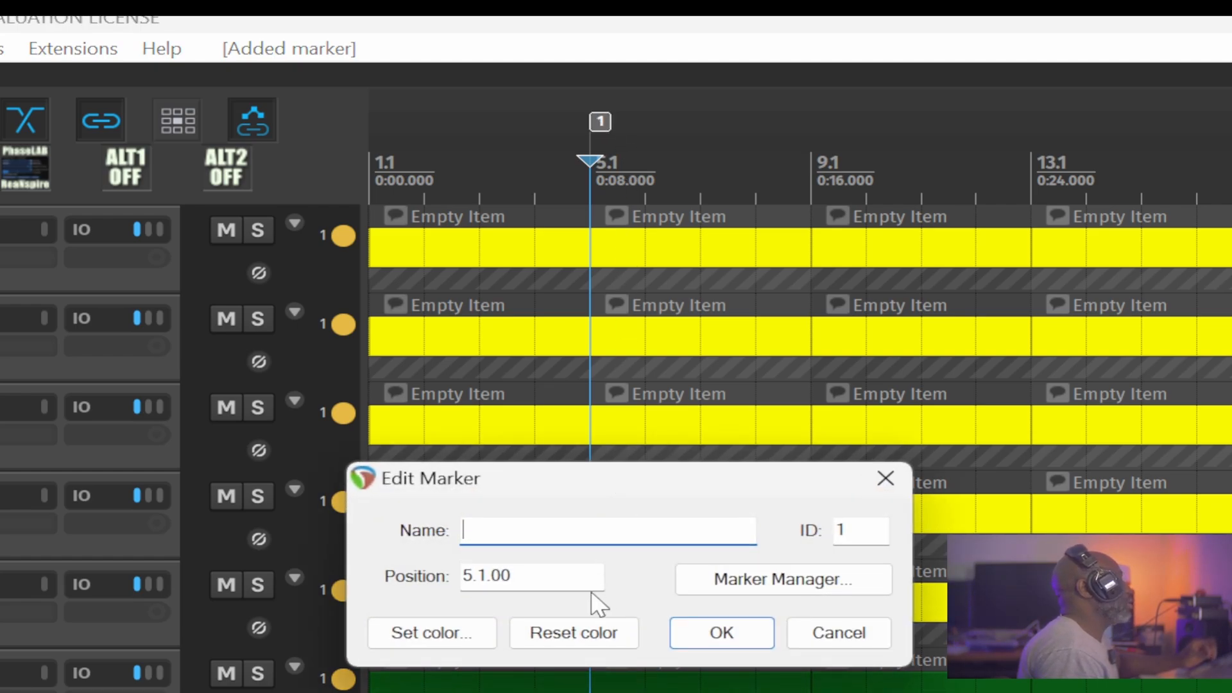
text(Marker 1)
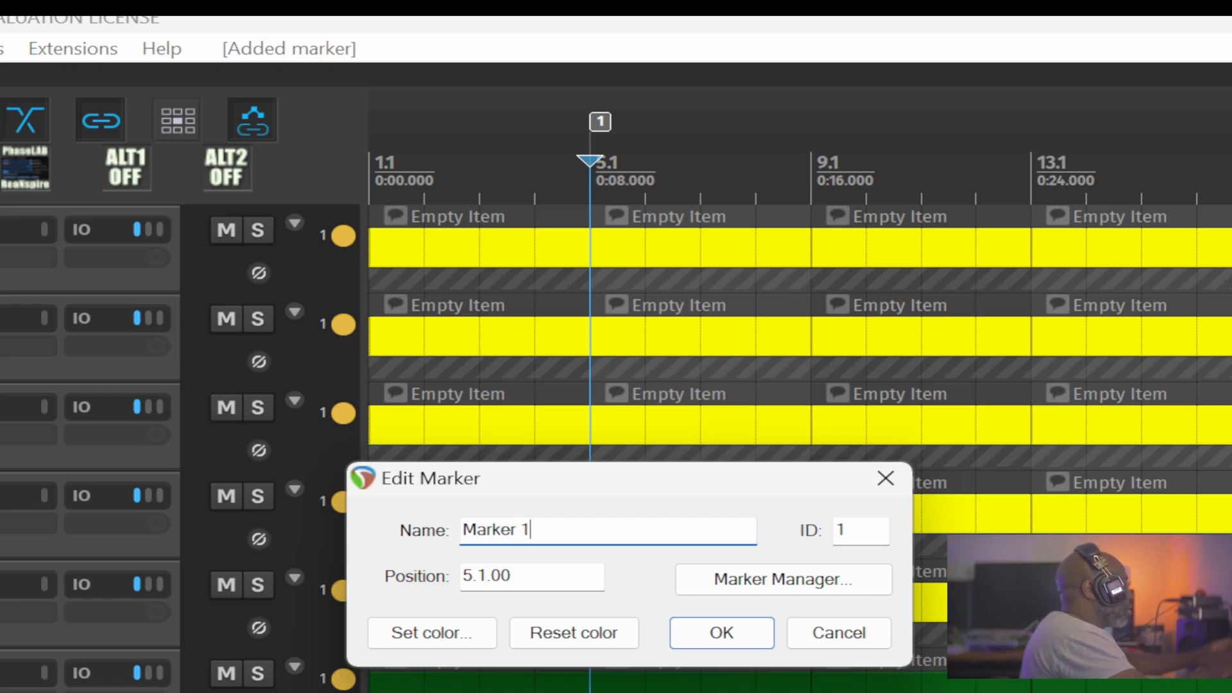
key(Return)
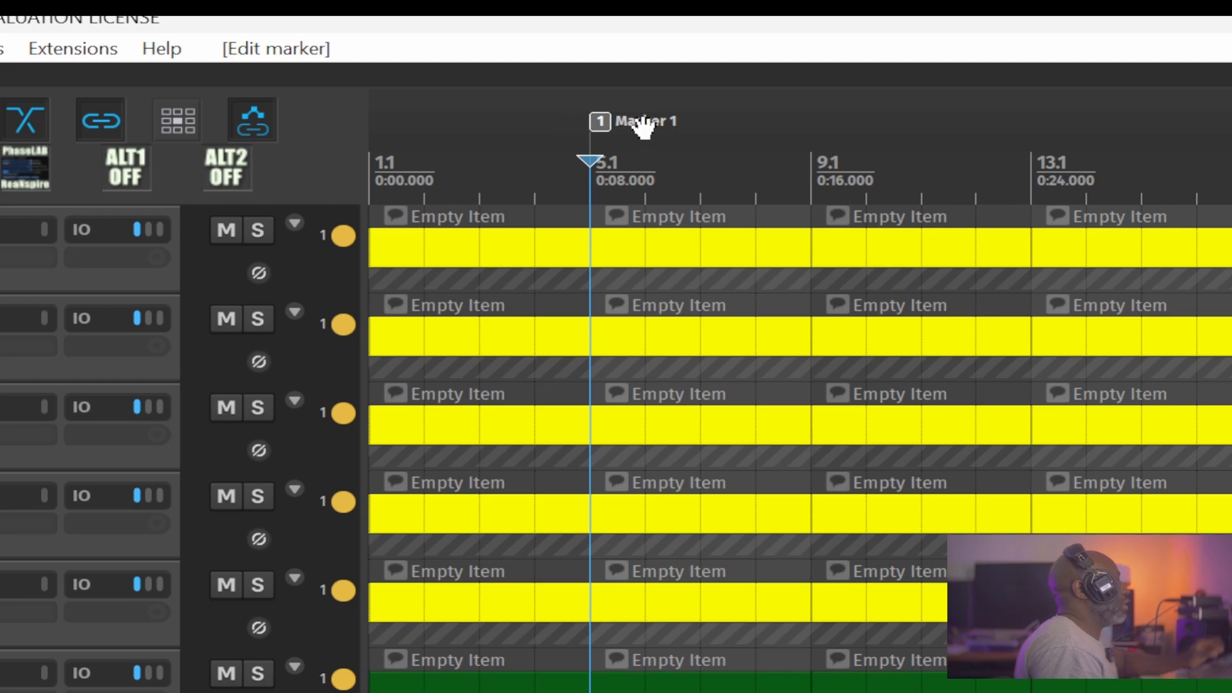
Reopen the settings of Marker 1 to review its name and ID, and close them without saving changes.
double_click(600, 118)
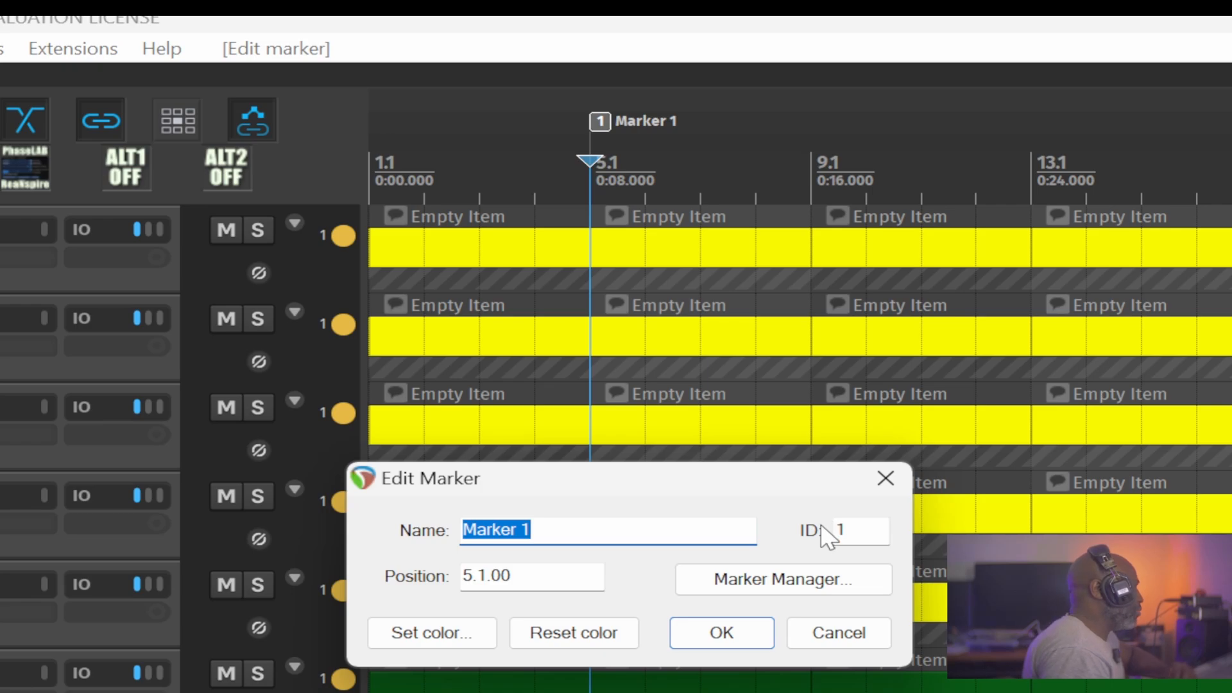
key(Tab)
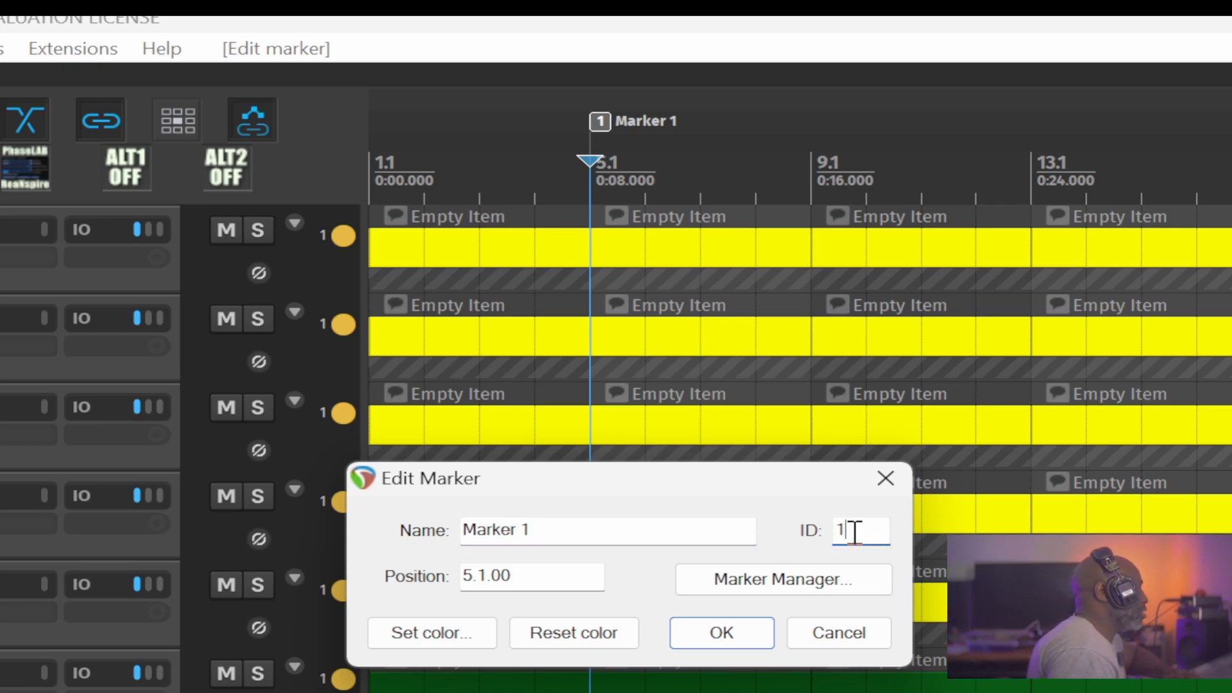
click(647, 530)
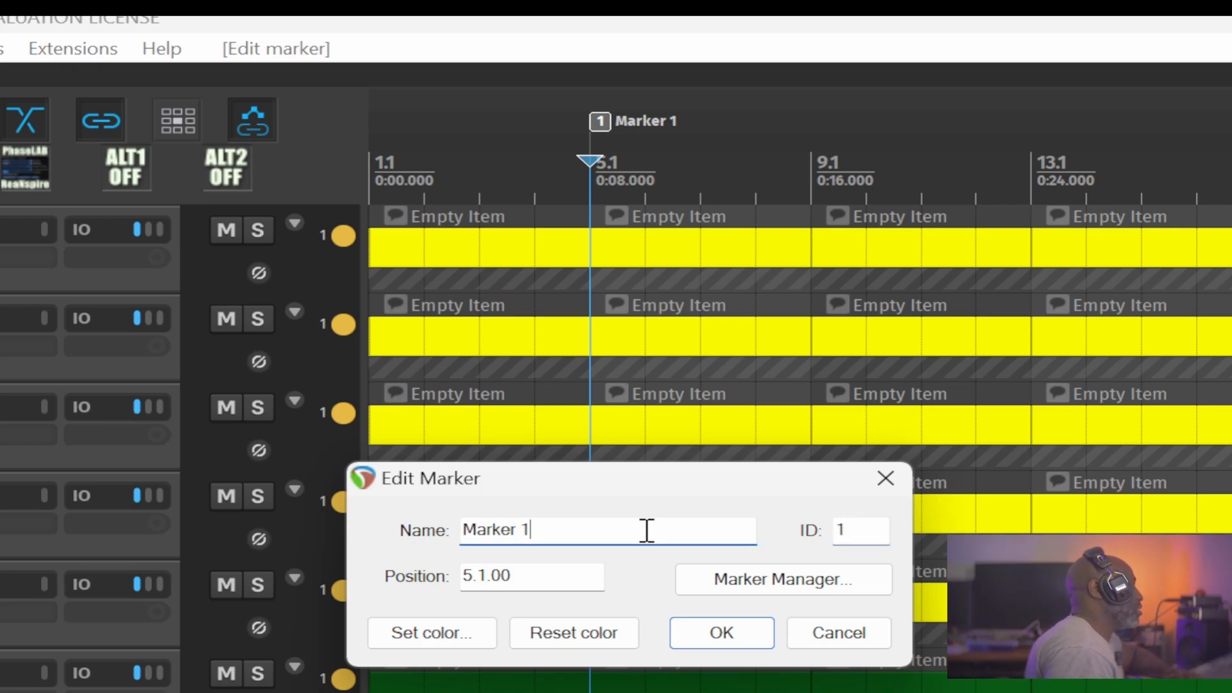
key(BackSpace)
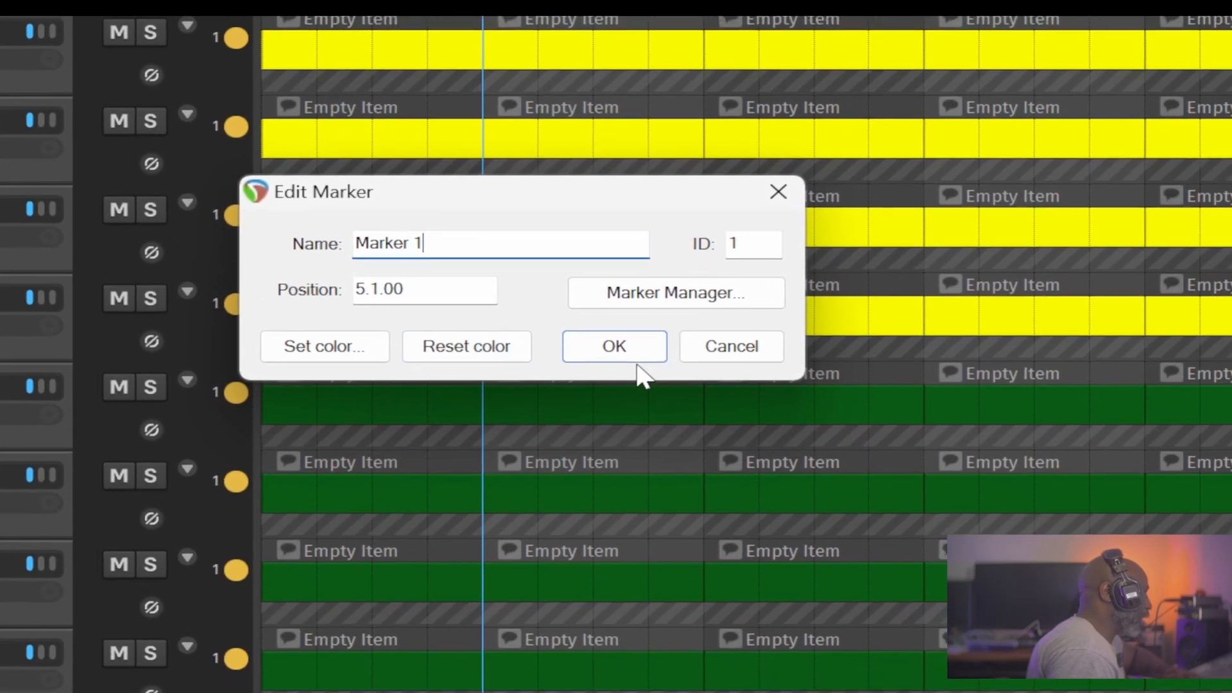
click(731, 632)
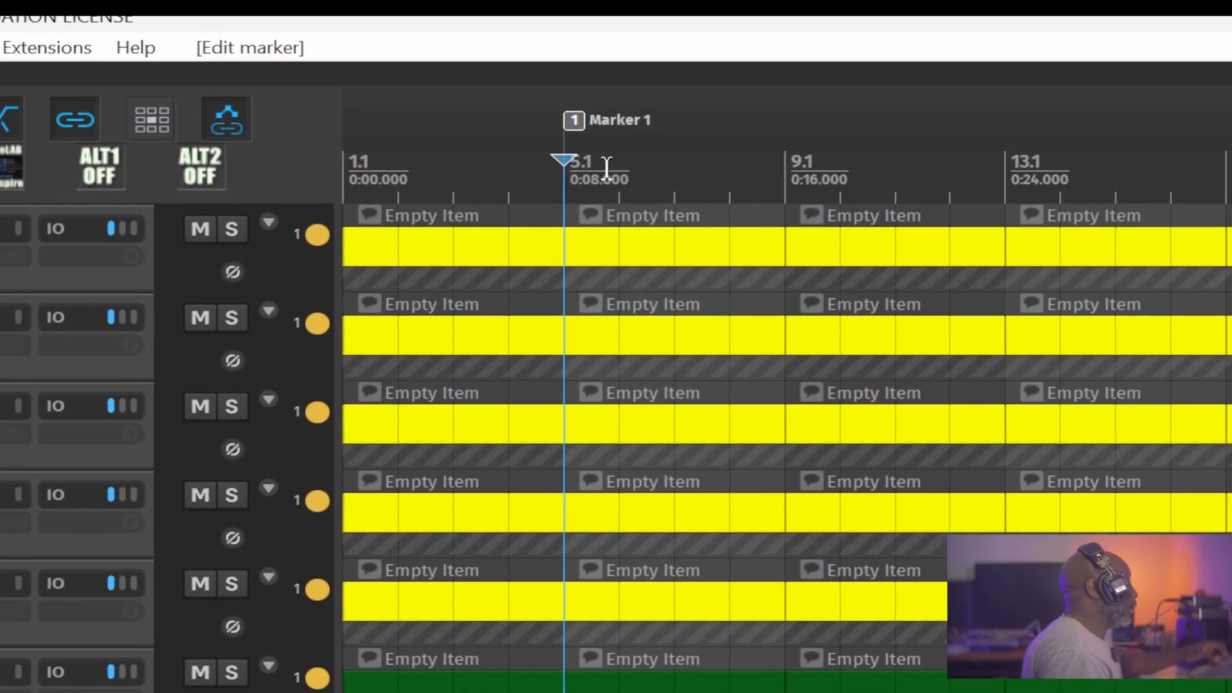
Undo the naming and the creation of the marker at bar 5.1.
key(ctrl+z)
key(ctrl+z)
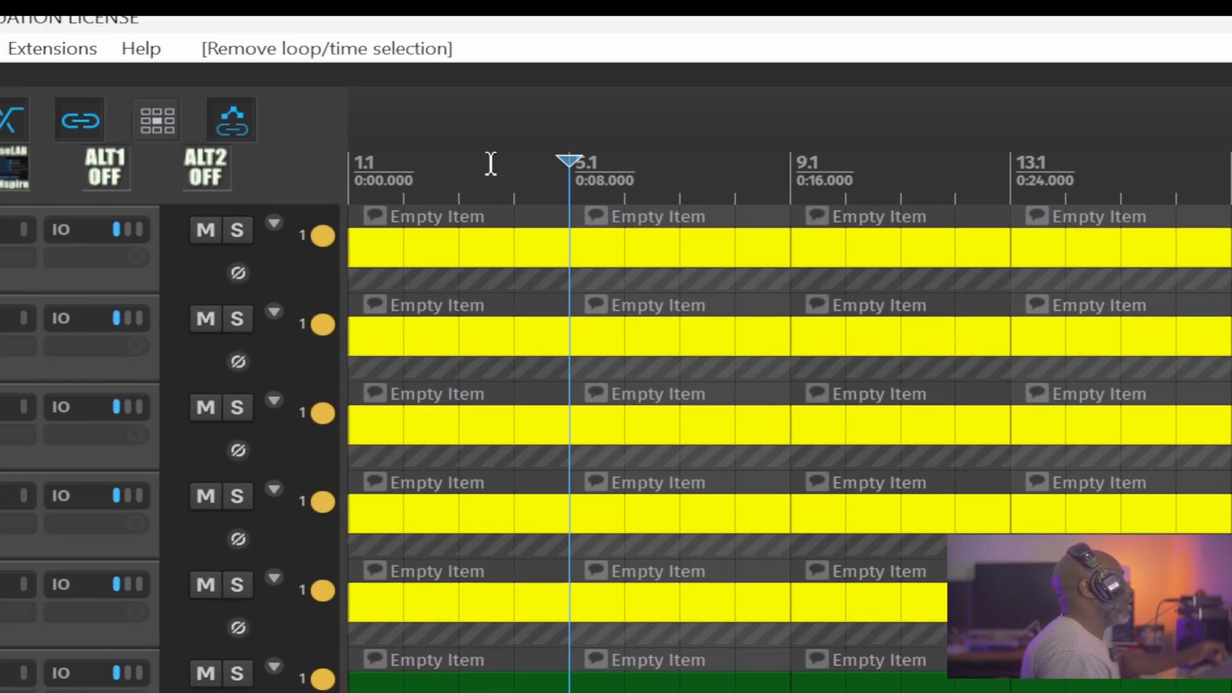
Add timeline markers at bars 1.1, 9.1, 17.1, 25.1 and 33.1.
click(354, 162)
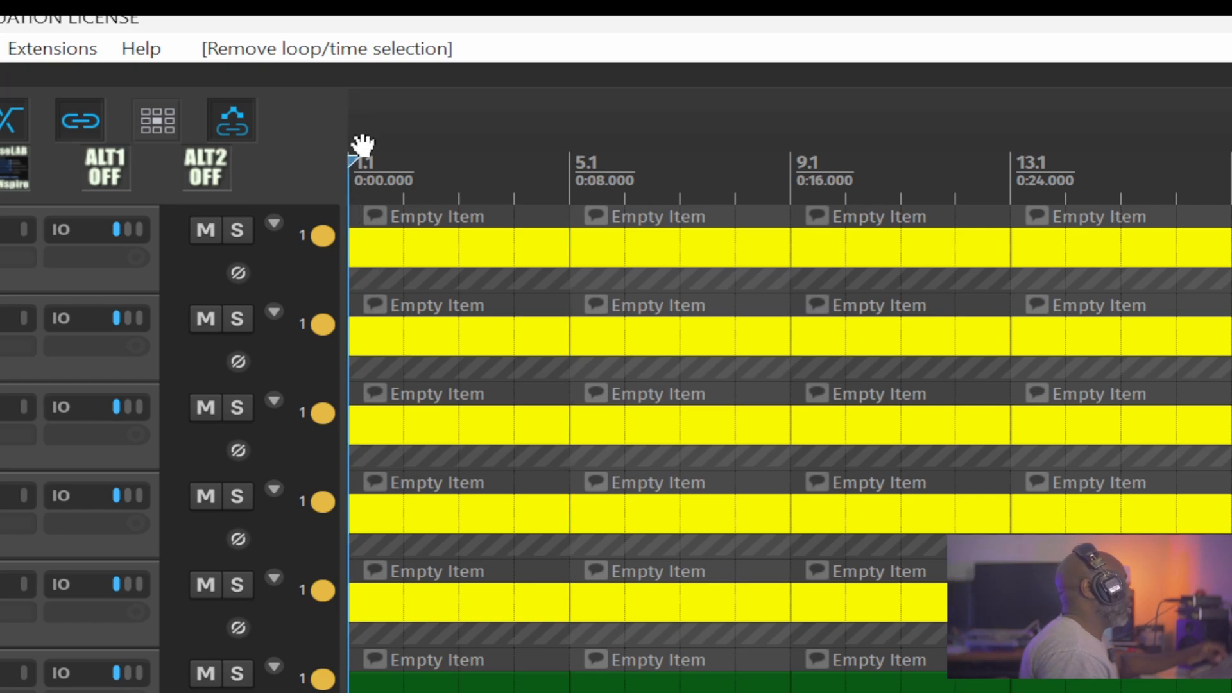
key(m)
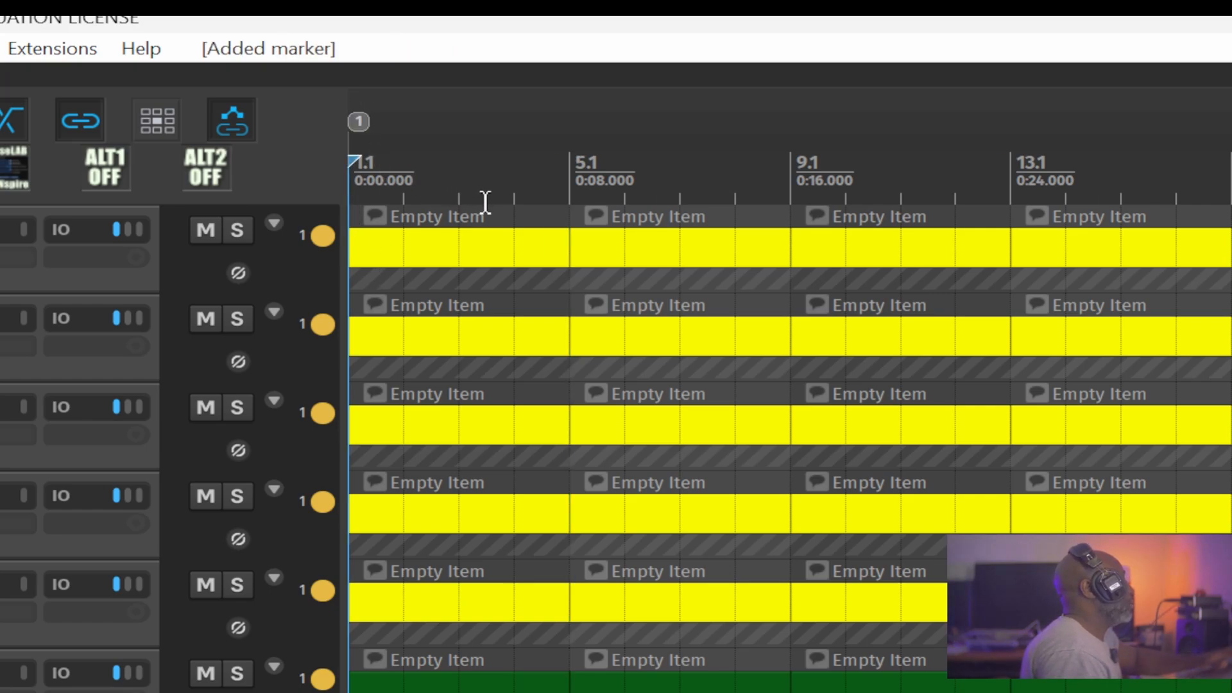
click(792, 133)
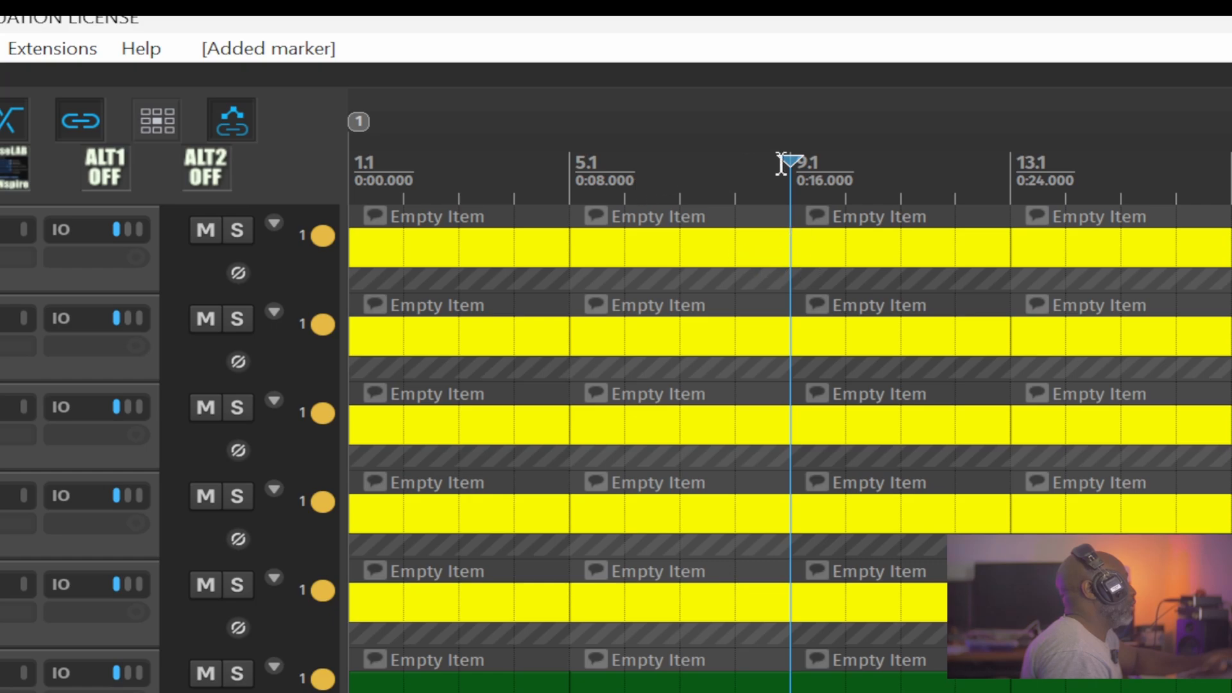
key(m)
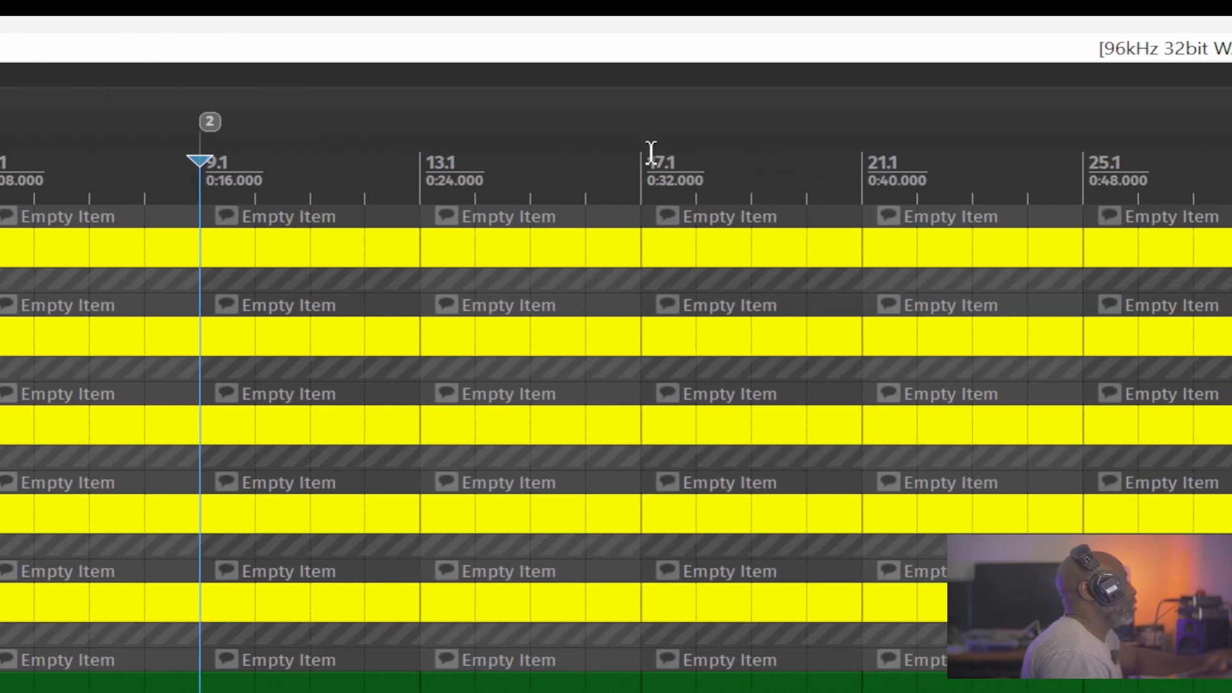
click(617, 151)
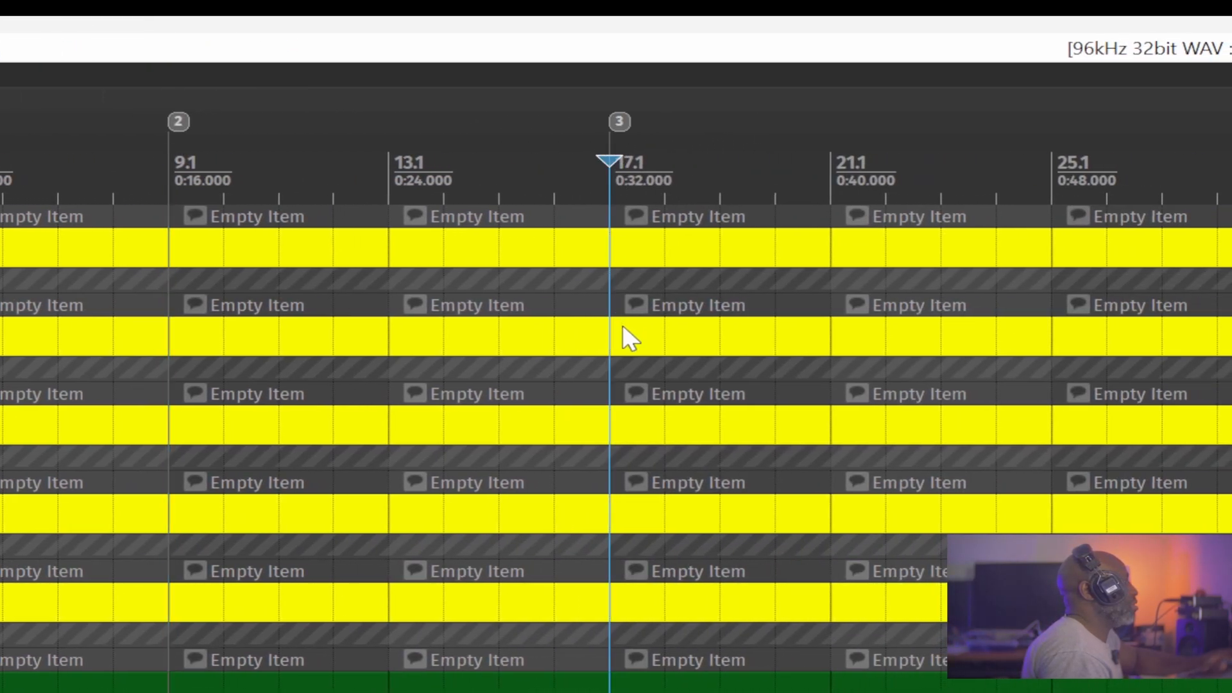
click(1062, 154)
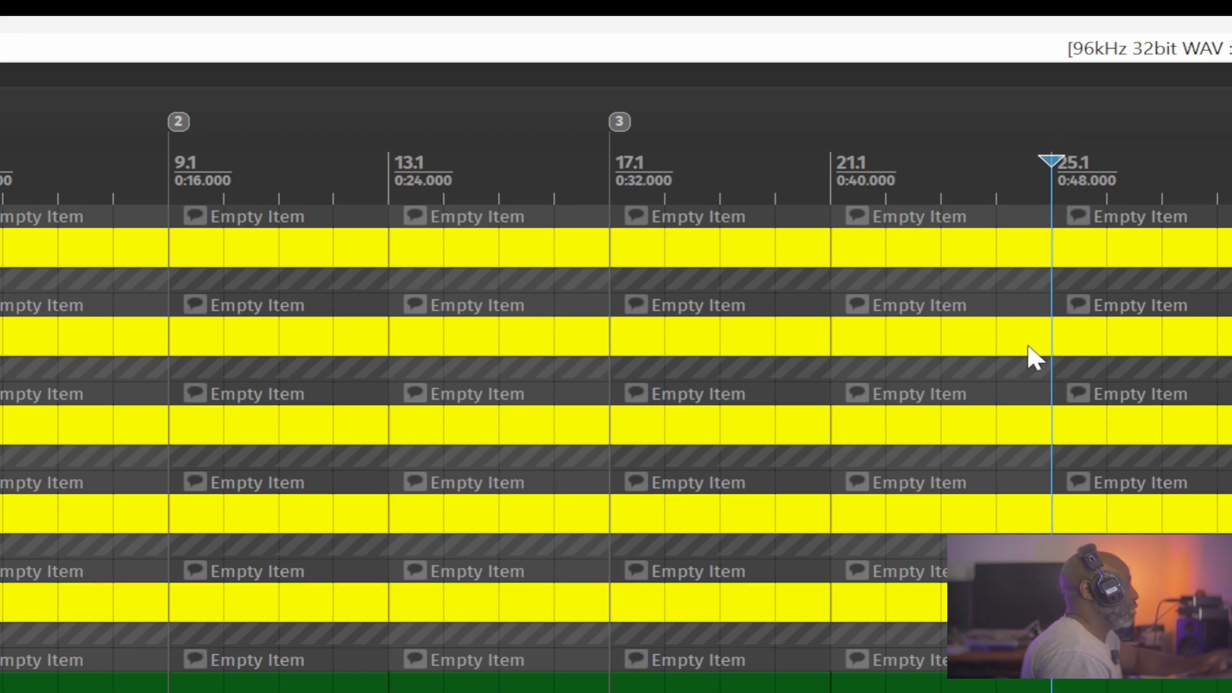
key(m)
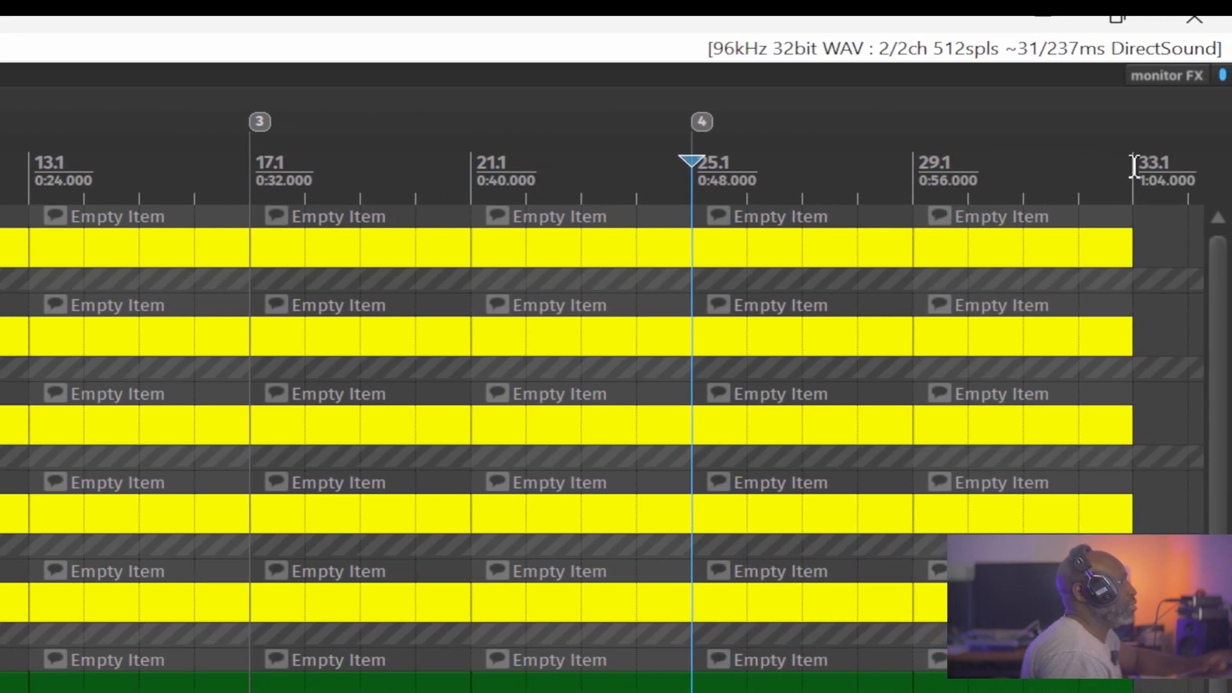
click(1134, 165)
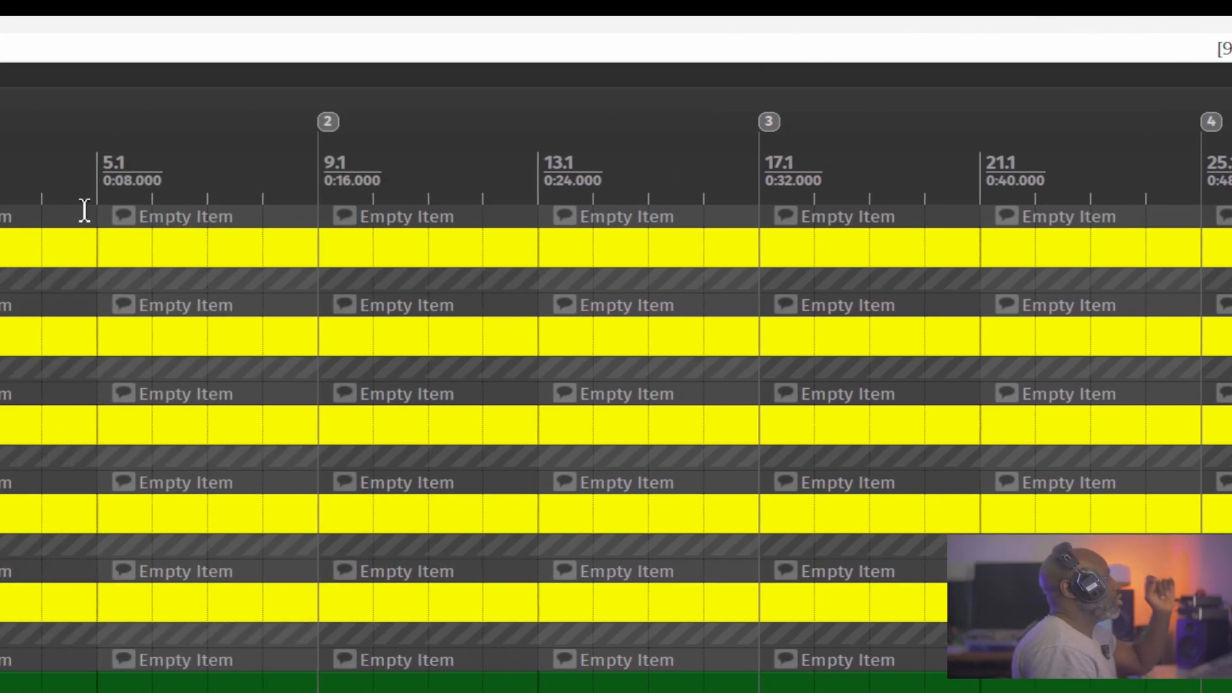
Return the edit cursor to bar 1.1 and step it forward marker by marker to marker 5.
click(629, 156)
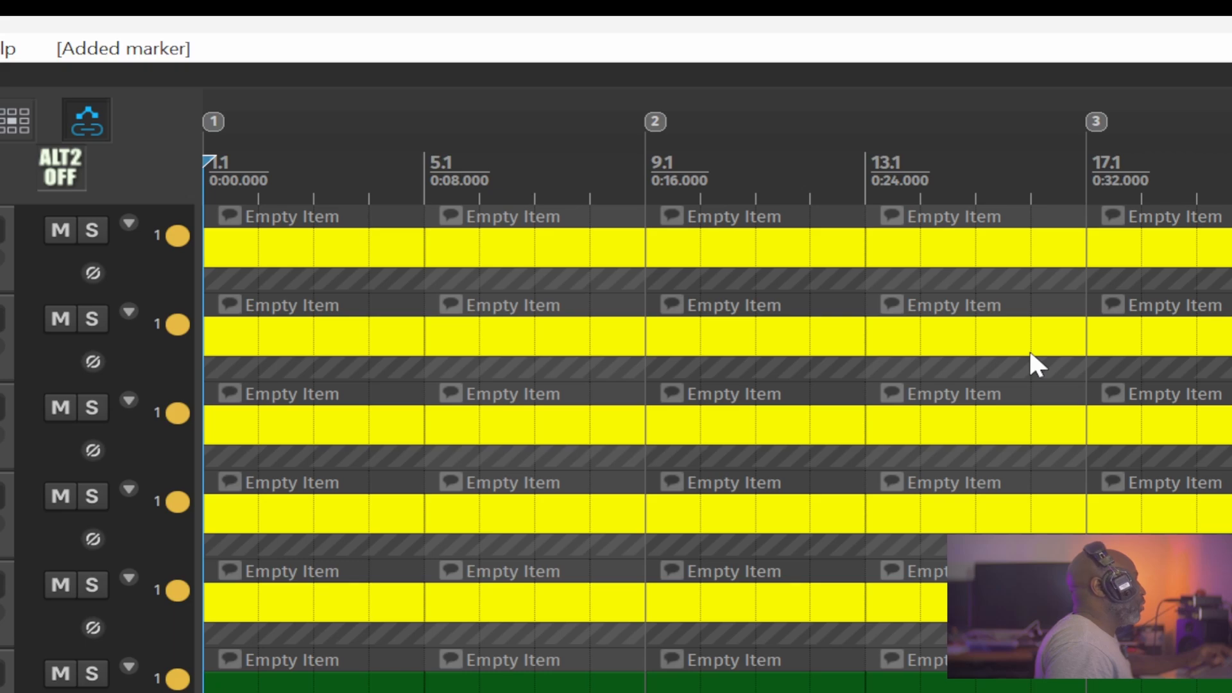
scroll(1030, 353, down, 2)
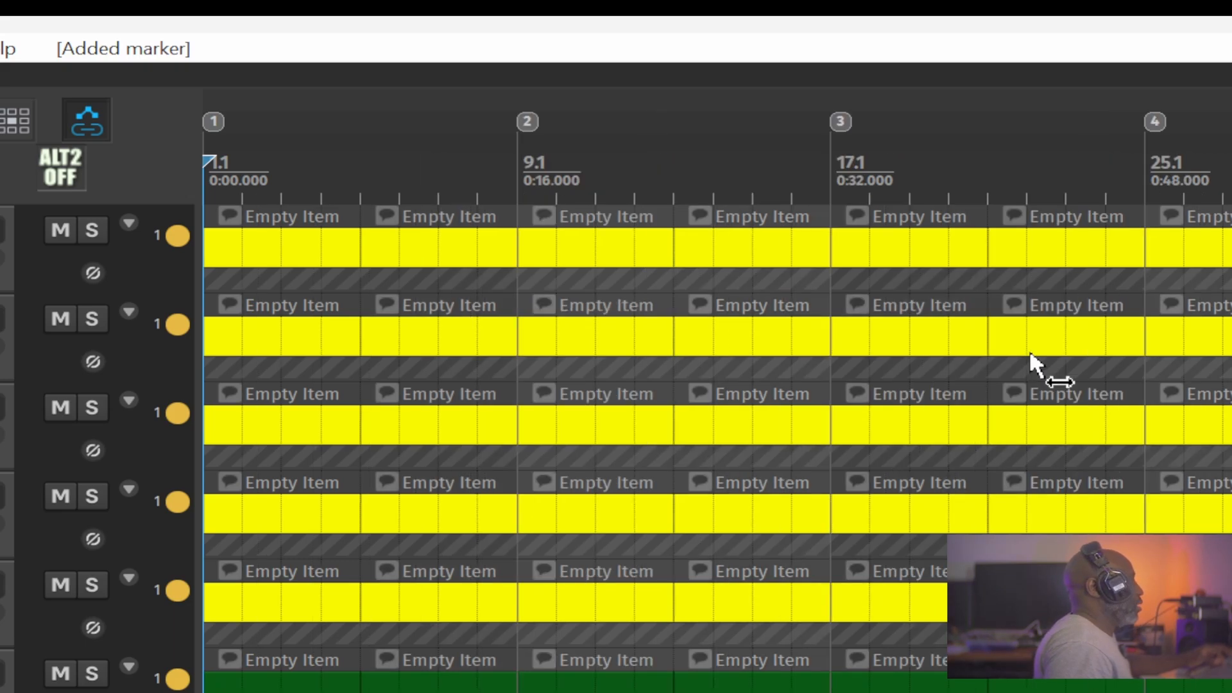
key(])
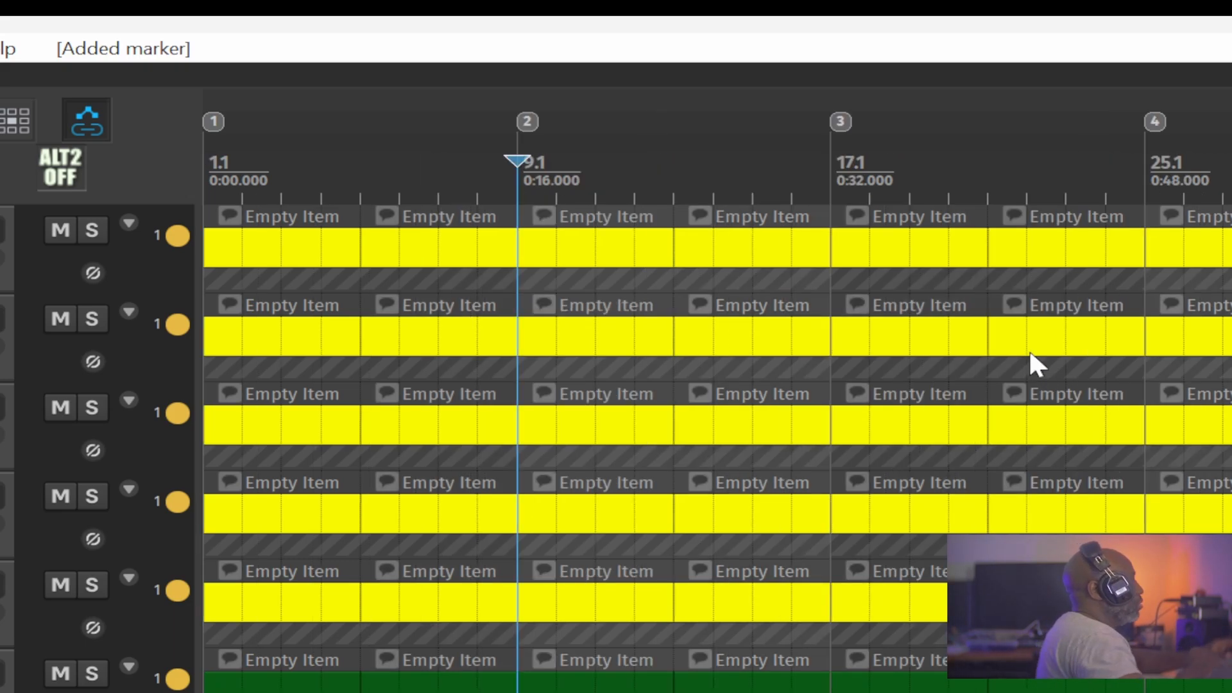
key(])
key(])
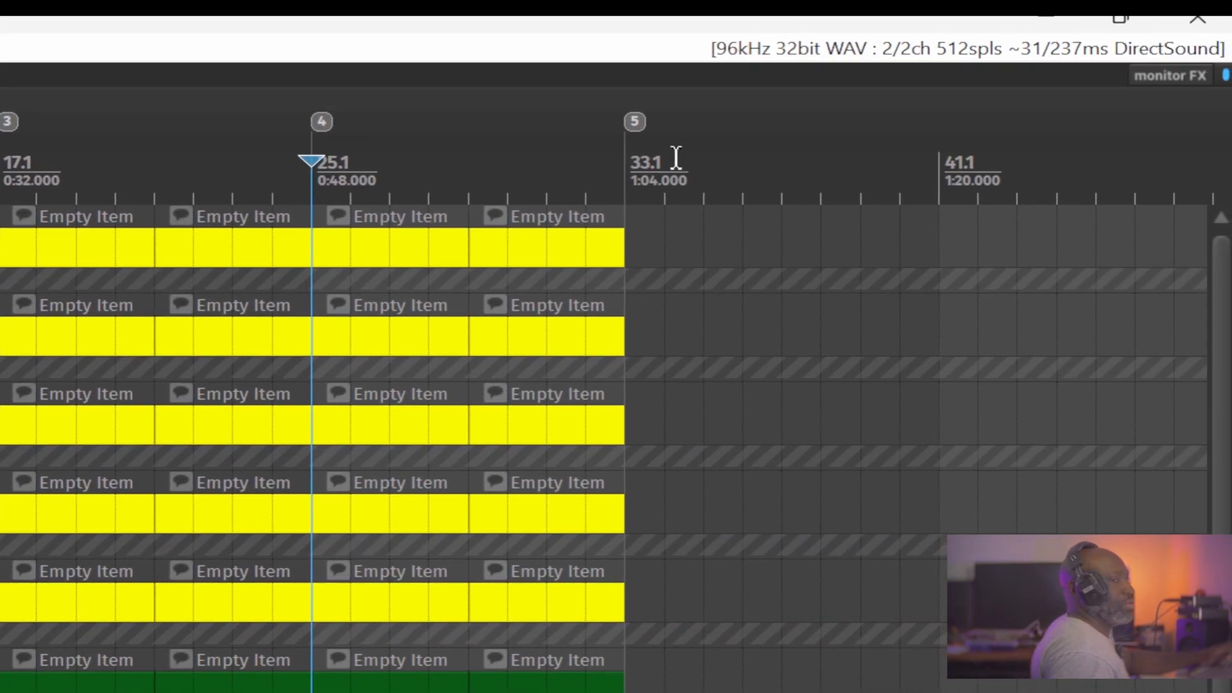
key(])
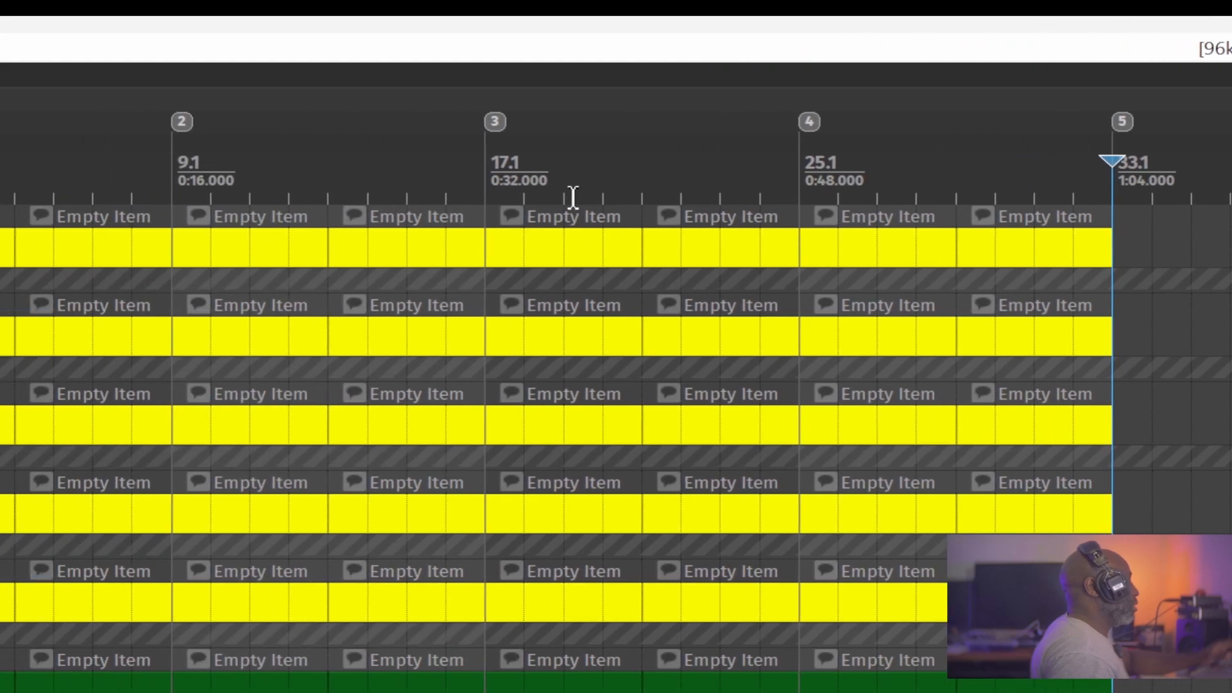
Step the edit cursor back two markers to marker 3 and jump it directly to marker 1.
key([)
key([)
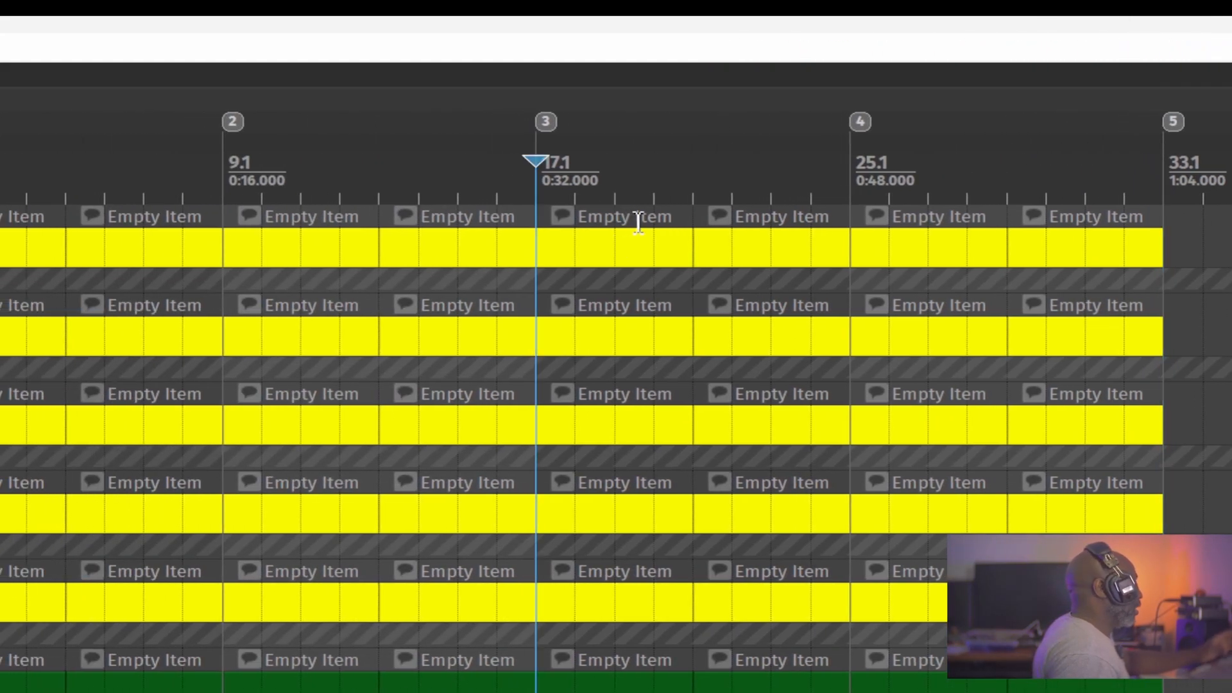
key(1)
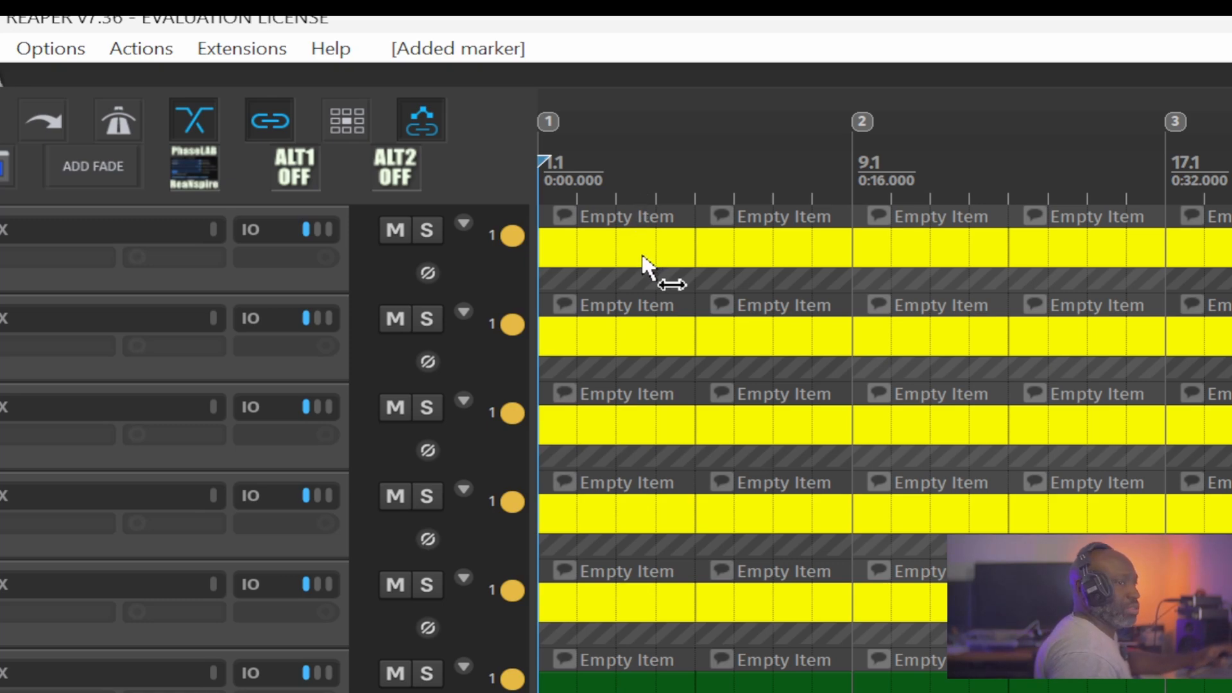
Step the edit cursor back and forth through the markers between 1 and 5, ending on marker 2.
scroll(642, 260, down, 2)
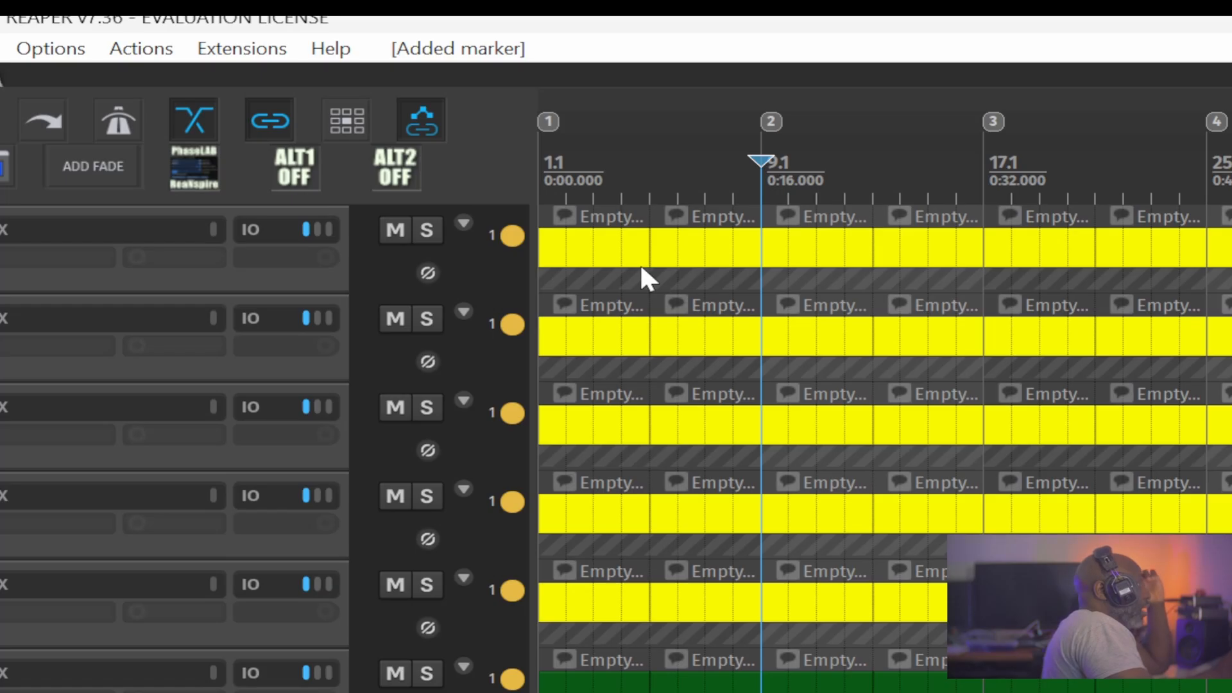
key(bracketright)
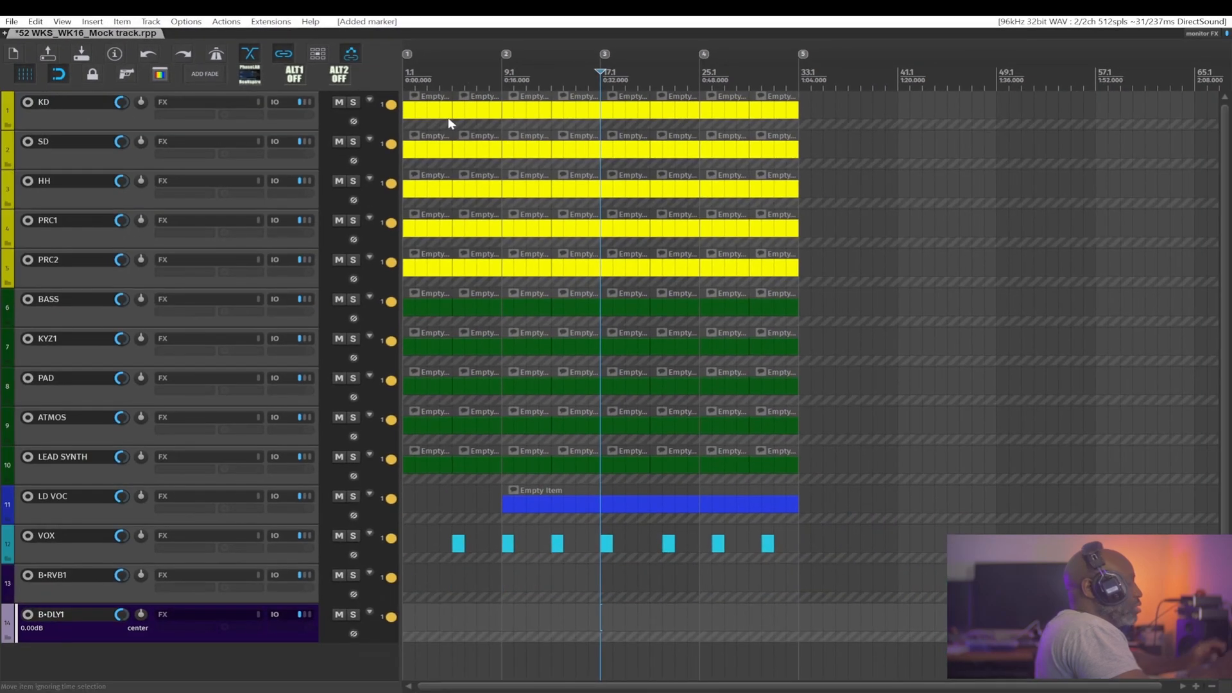
key(bracketright)
key(bracketleft)
key(bracketleft)
key(bracketleft)
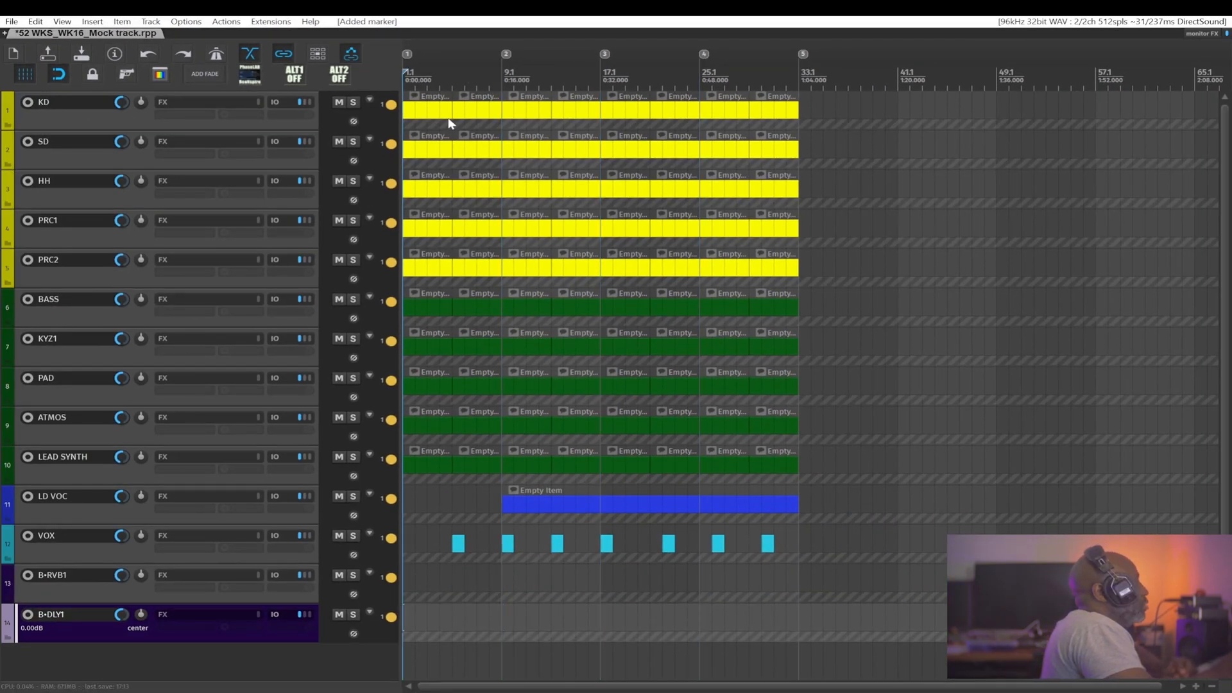
key(bracketright)
key(bracketright)
key(bracketright)
key(bracketright)
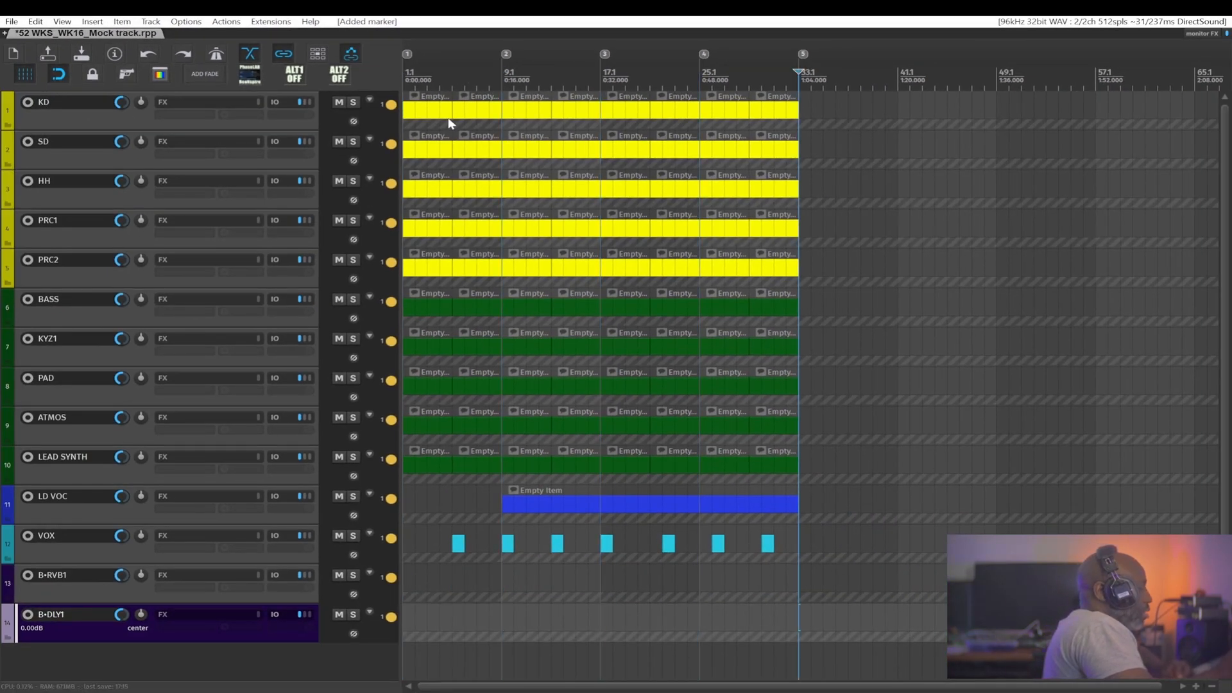
key(bracketleft)
key(bracketleft)
key(bracketleft)
key(bracketleft)
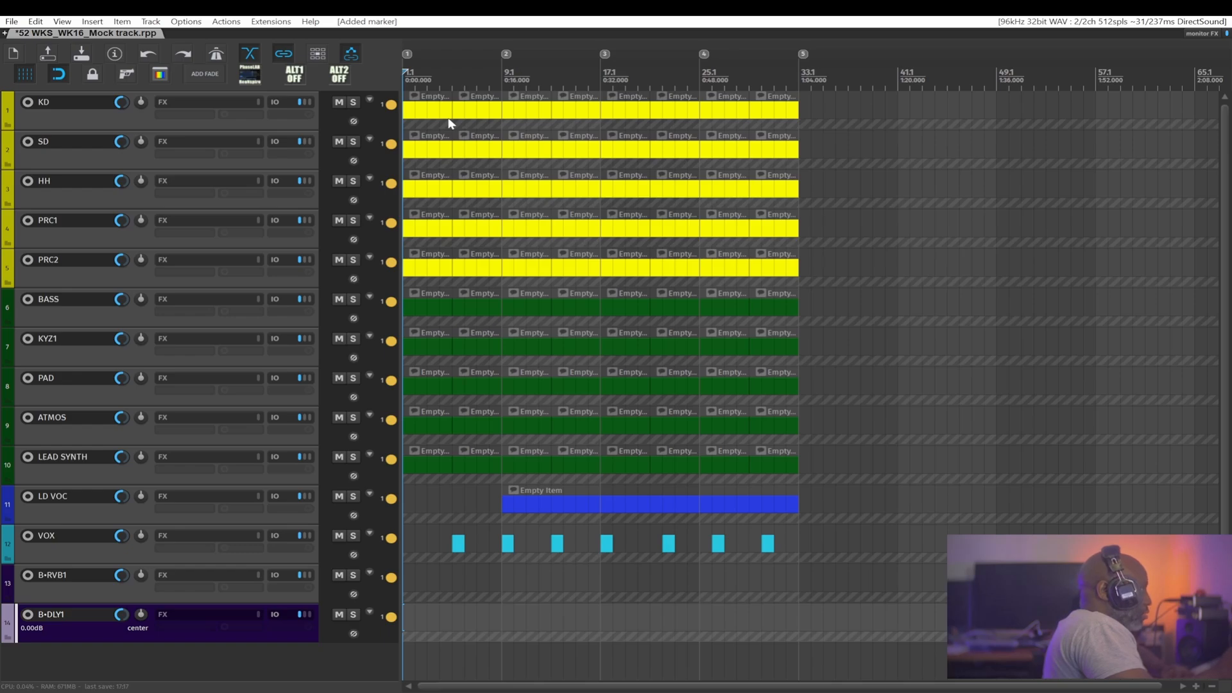
key(bracketright)
key(bracketright)
key(bracketright)
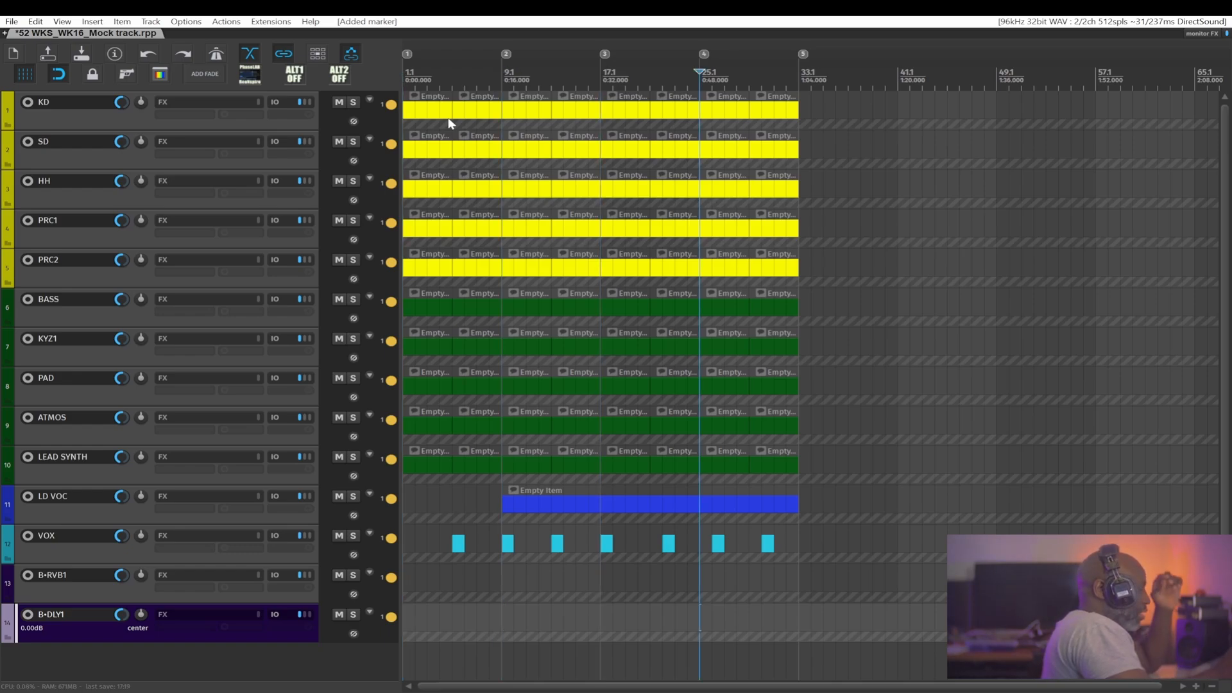
key(bracketleft)
key(bracketleft)
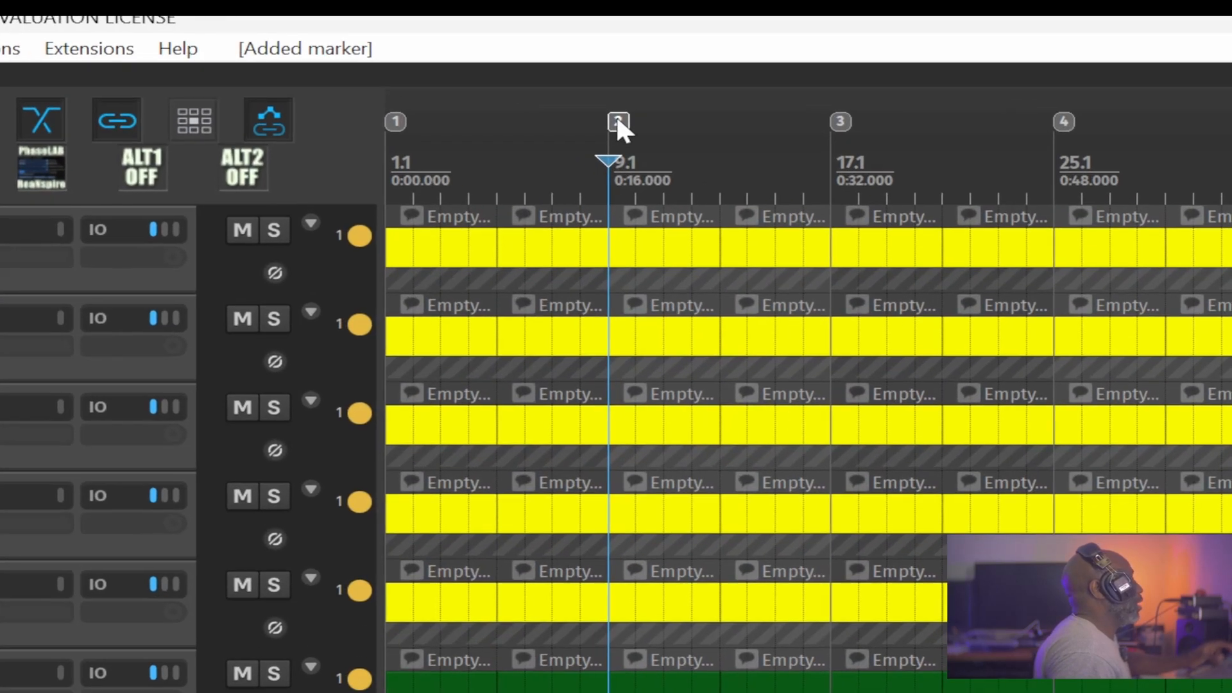
Remove marker 2 at bar 9.1 from the timeline.
right_click(506, 53)
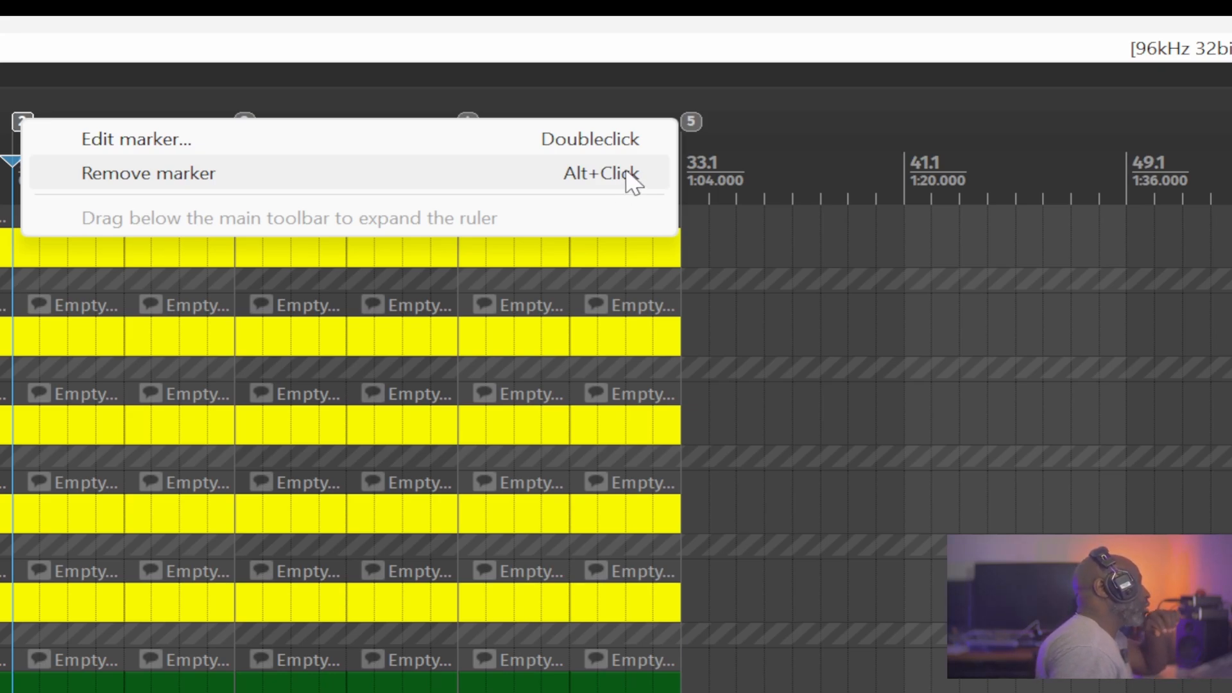
click(636, 176)
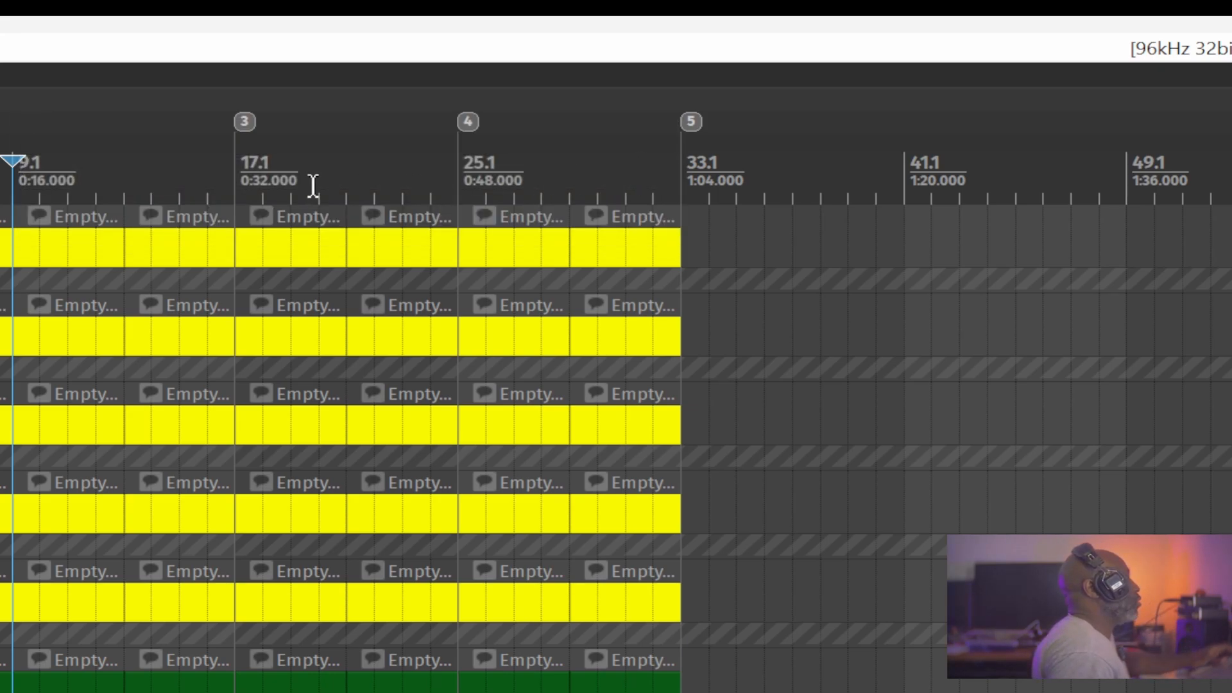
alt+click(249, 125)
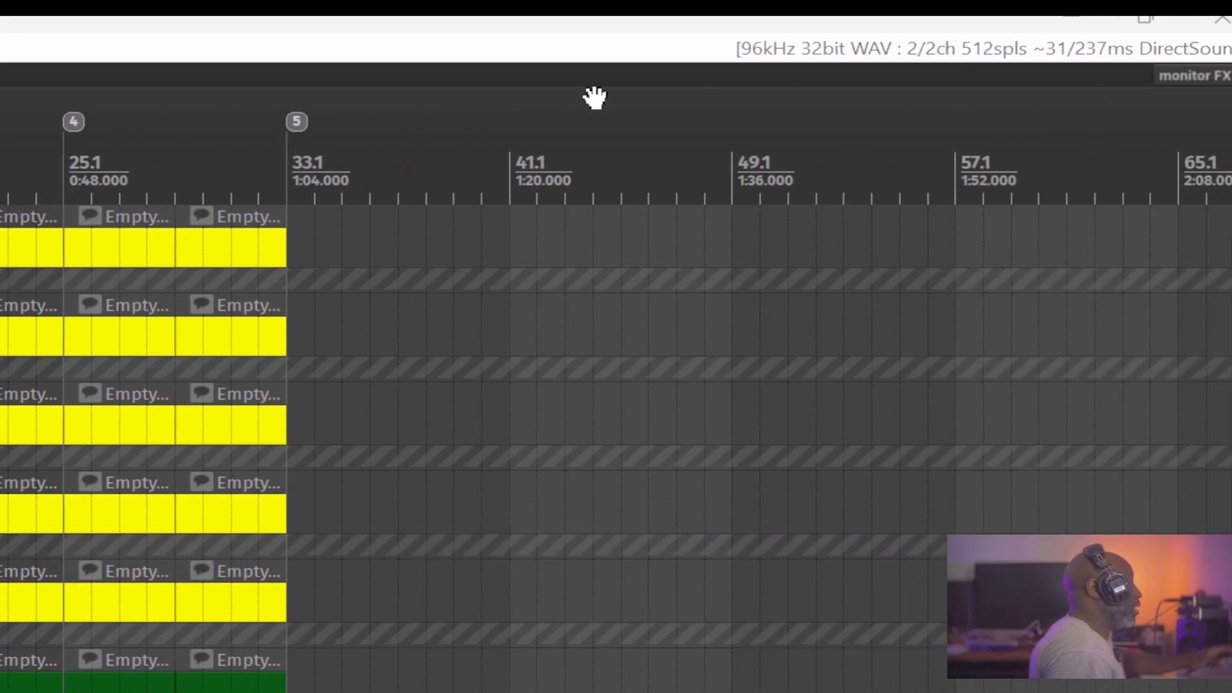
Remove all the remaining markers from the timeline, including marker 5 at bar 33.1.
alt+click(528, 121)
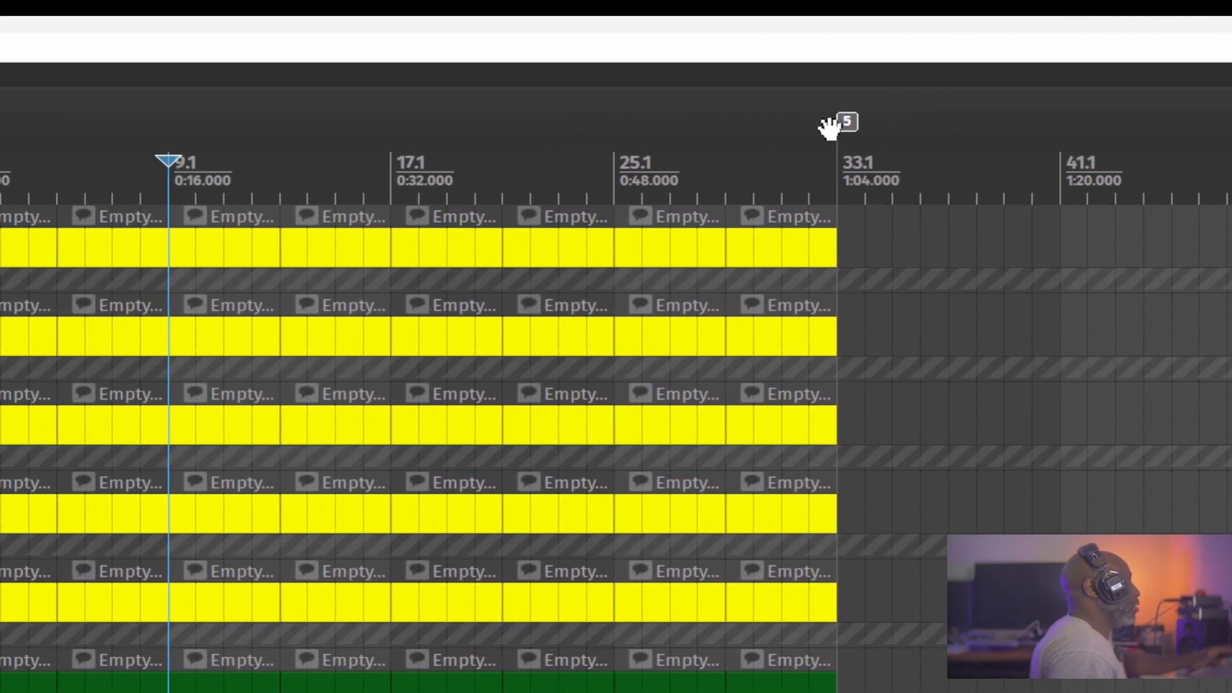
alt+click(850, 122)
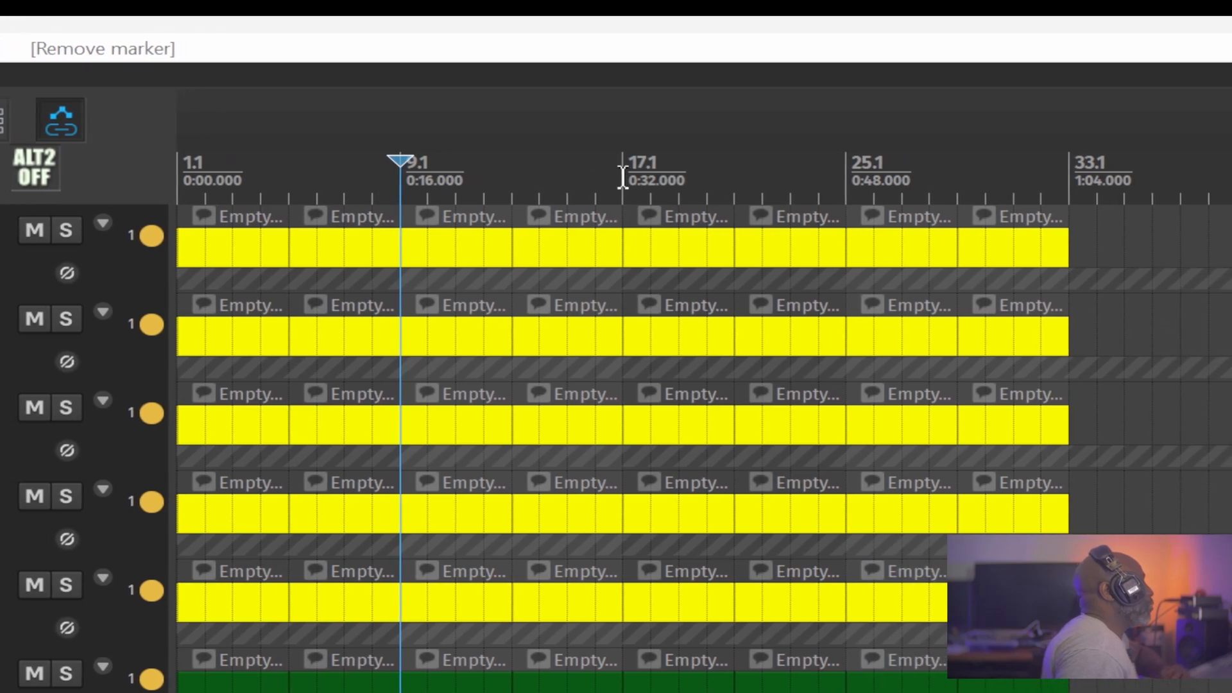
Start a new marker at position 14.1.00 and name it Marker 1.
click(538, 181)
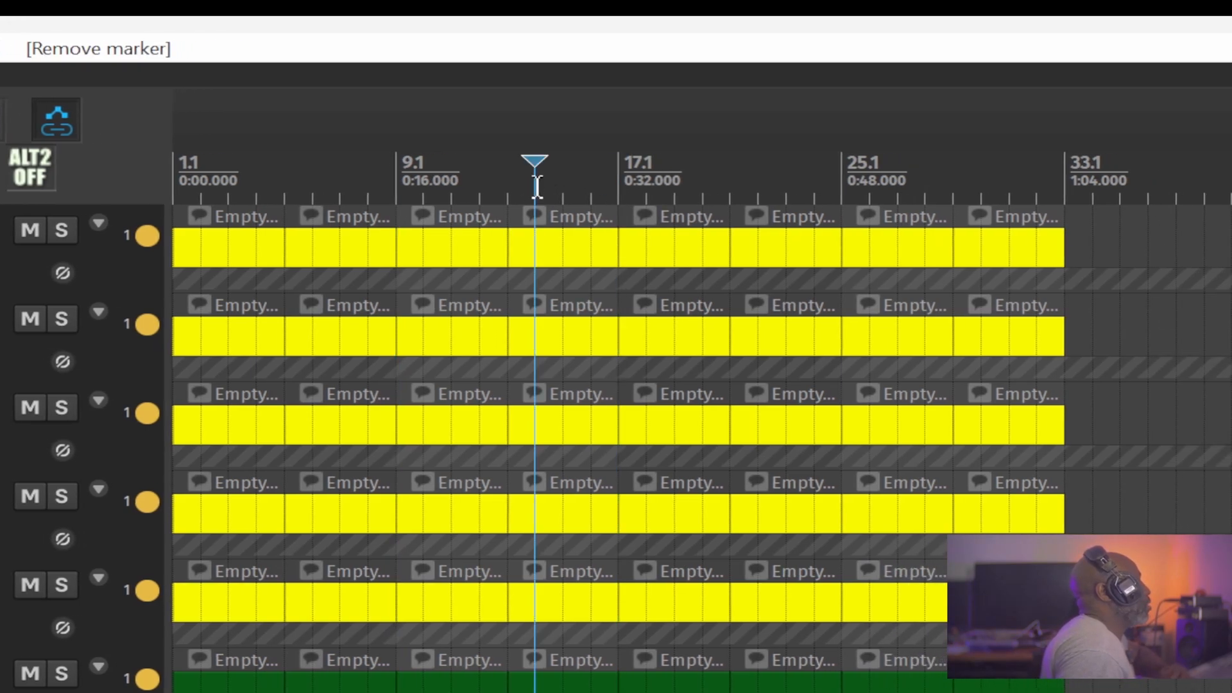
scroll(538, 206, up, 3)
right_click(530, 171)
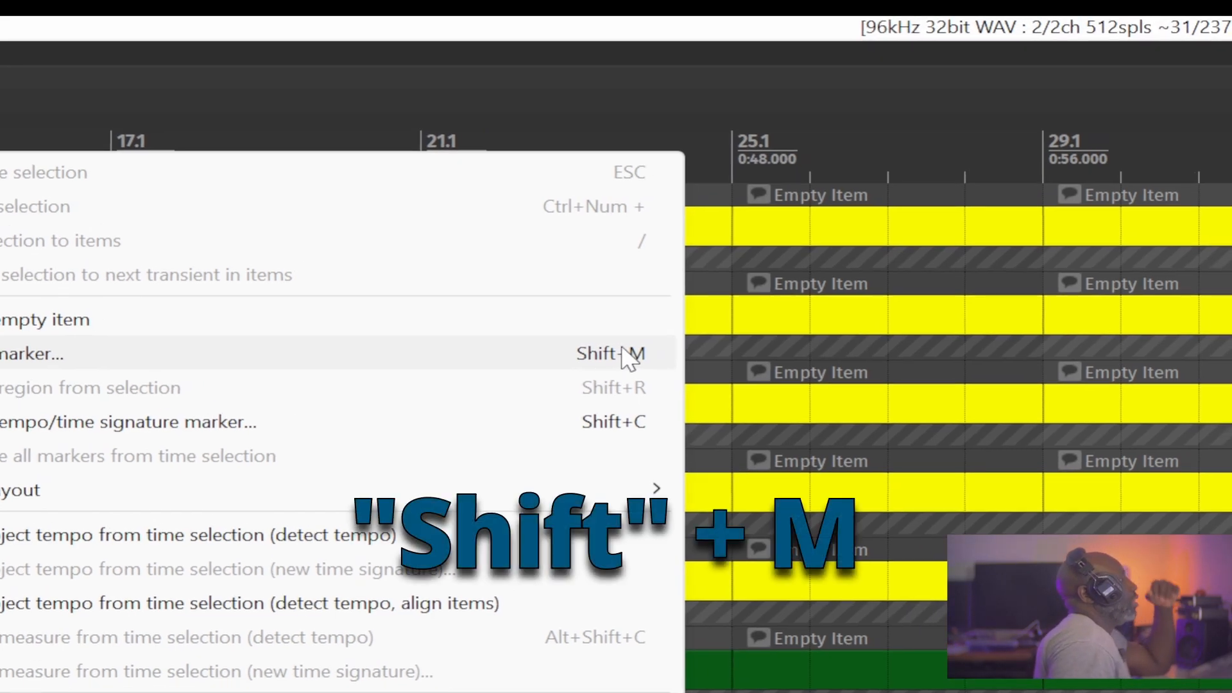
click(628, 358)
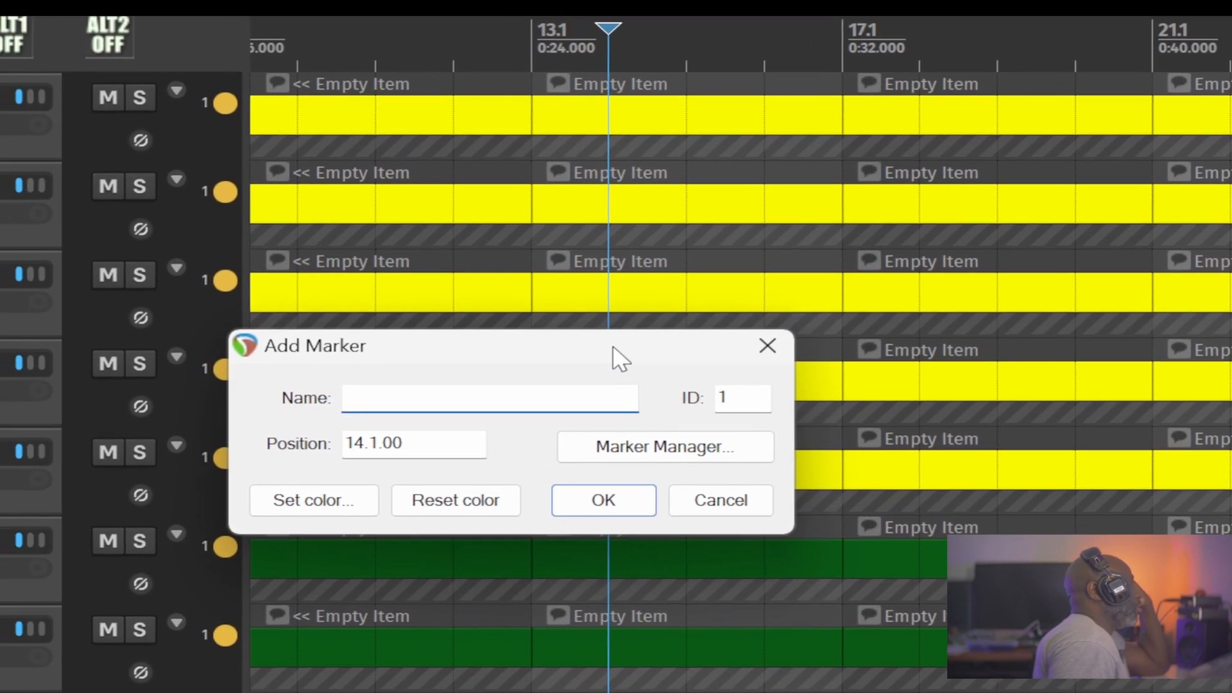
mouse_move(548, 335)
mouse_down()
mouse_move(590, 302)
mouse_move(549, 302)
mouse_move(677, 309)
mouse_move(684, 321)
mouse_up()
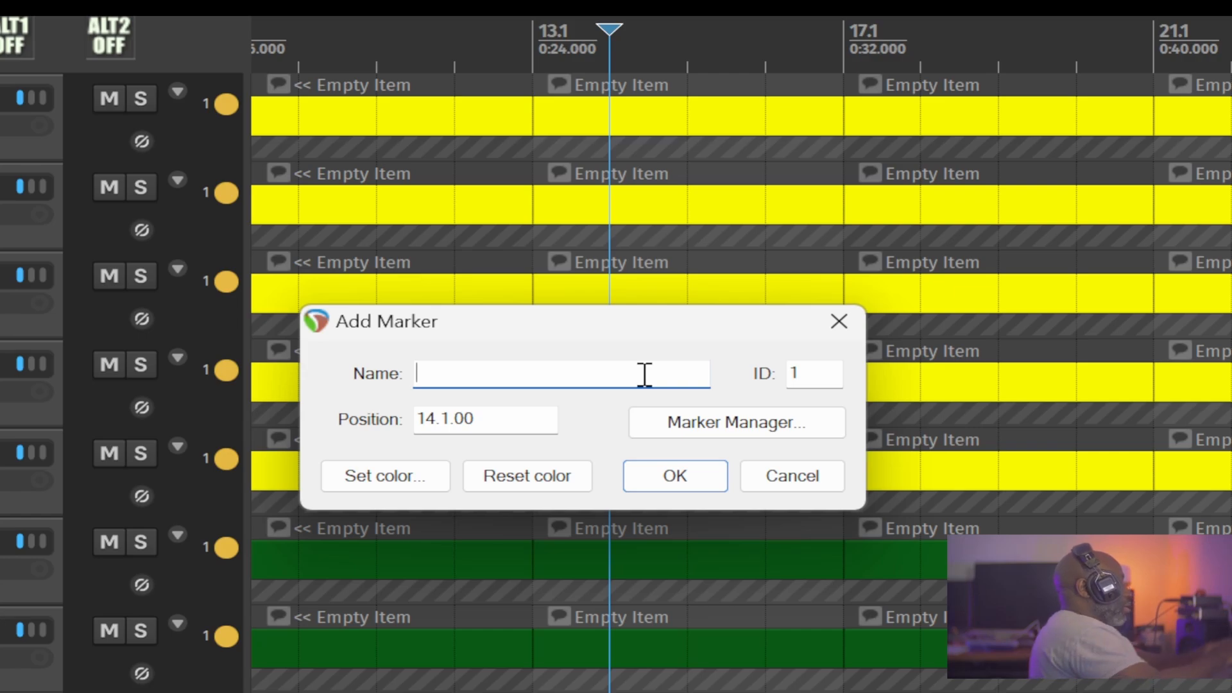
text(Marker 1)
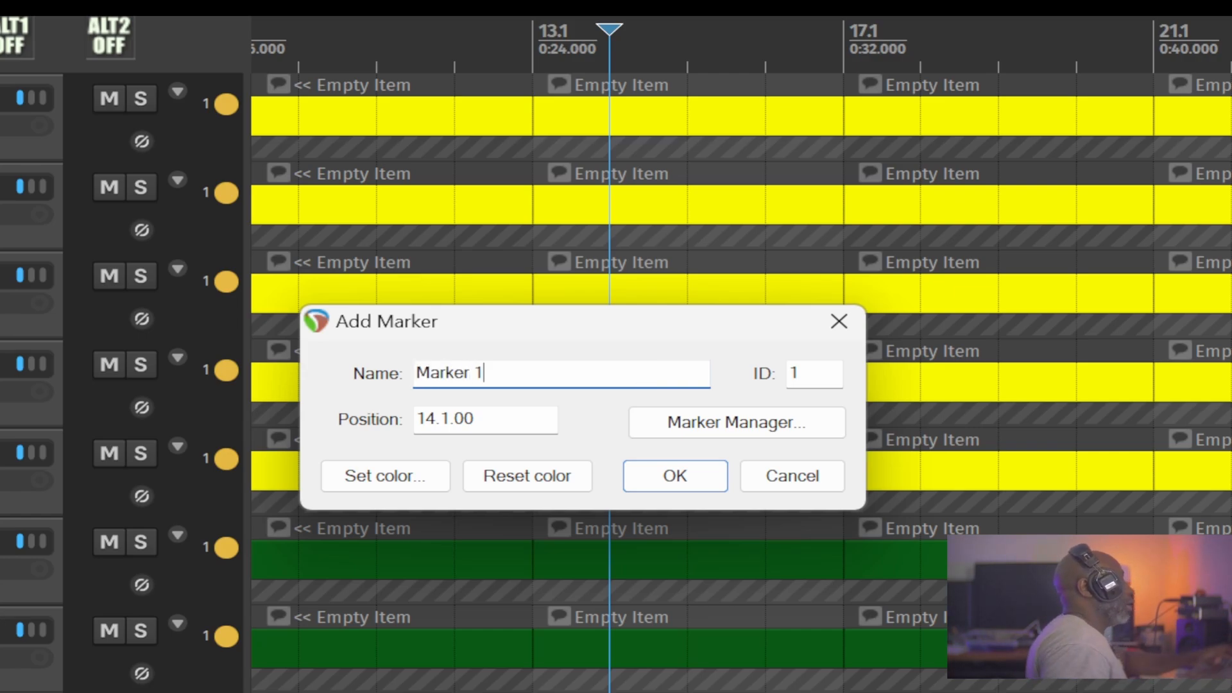
Give the new Marker 1 a bright green colour and add it to the timeline.
click(379, 474)
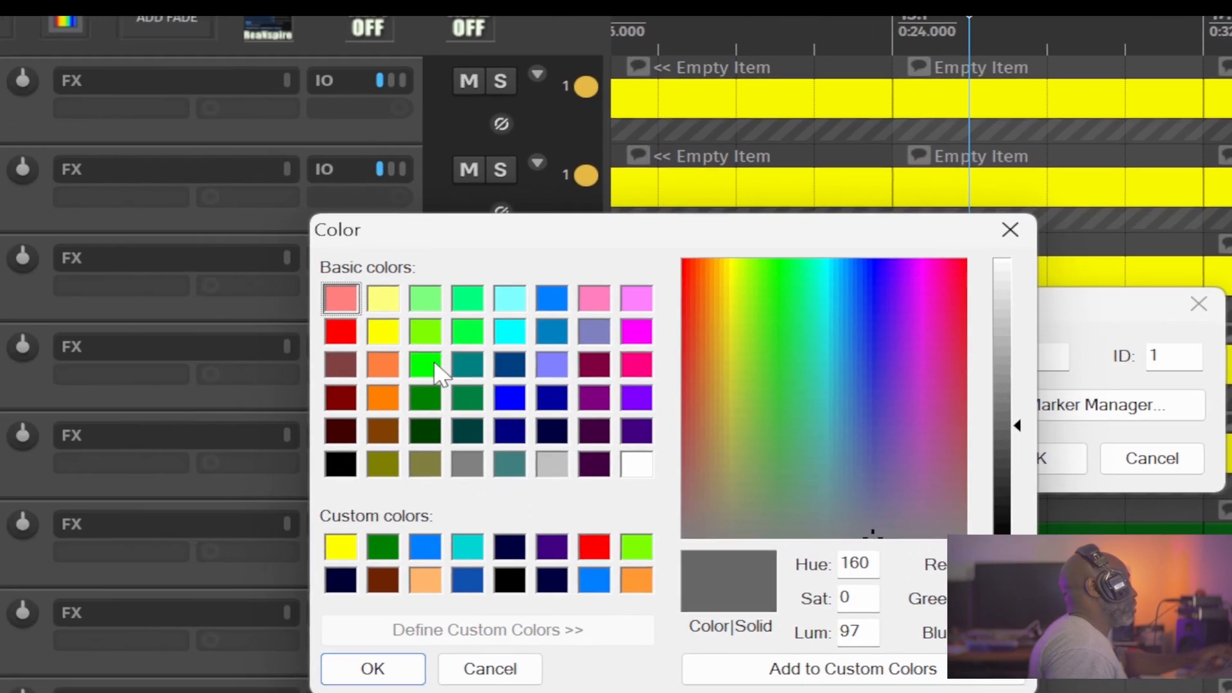
click(64, 382)
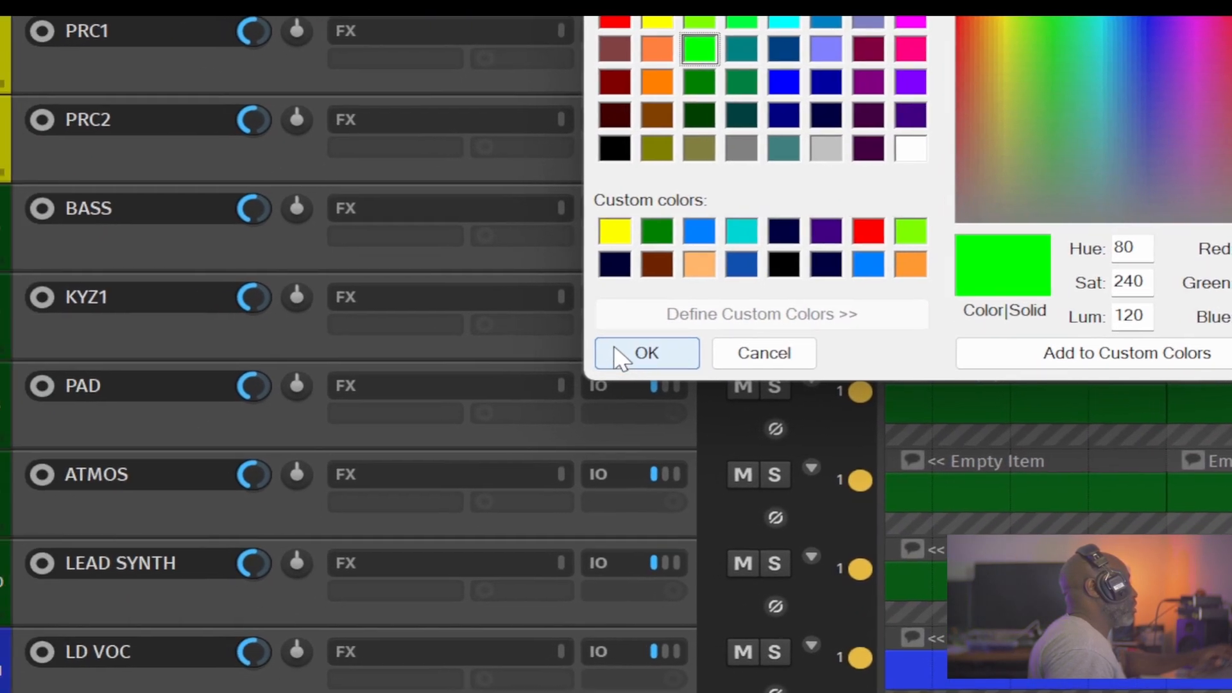
click(566, 385)
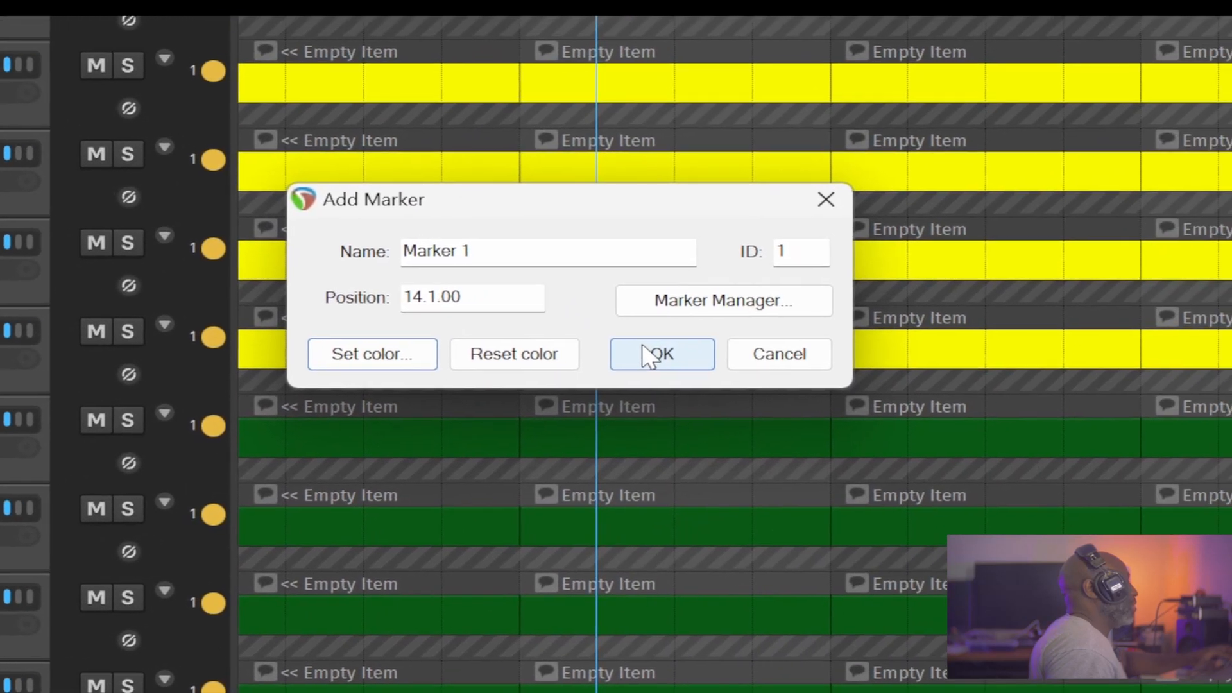
click(623, 350)
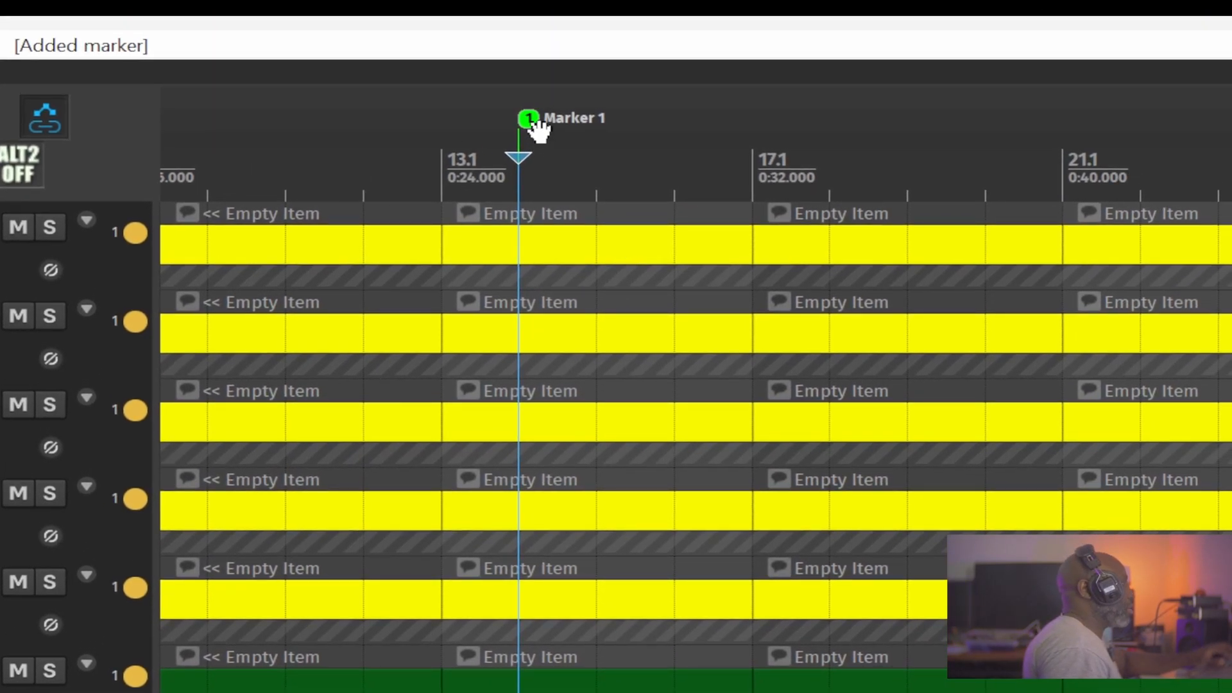
Place the edit cursor at bar 16.1 and move Marker 1 back to bar 13.1.
click(645, 134)
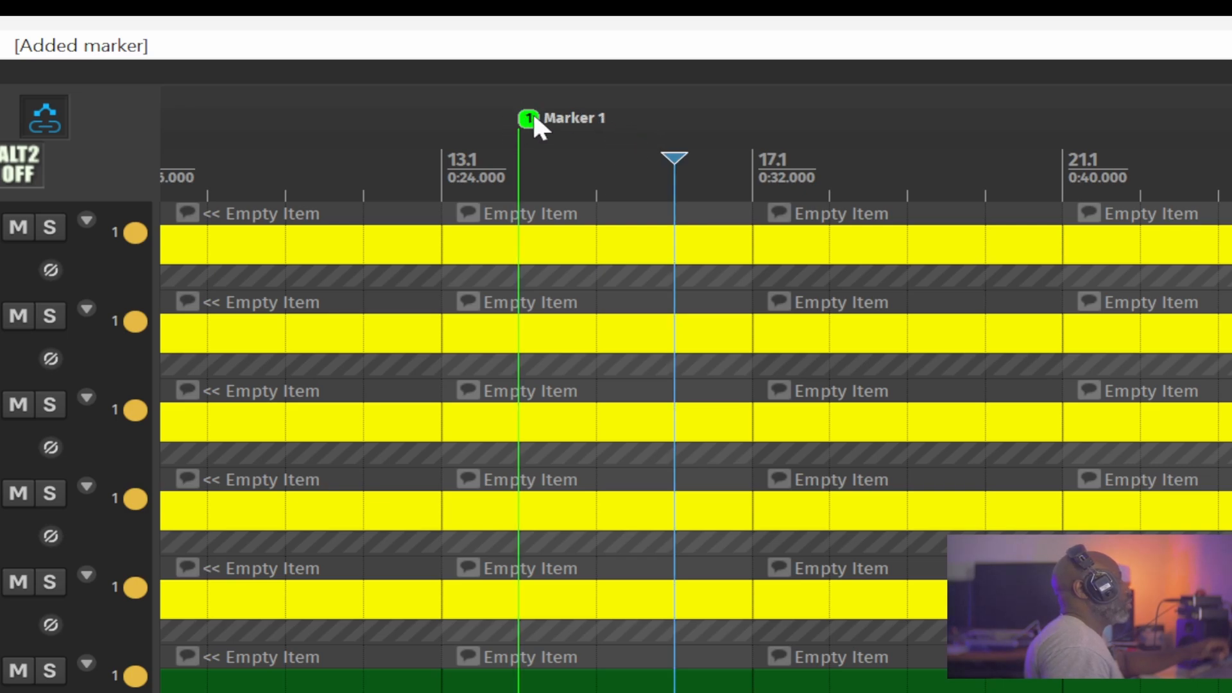
drag(529, 115, 471, 118)
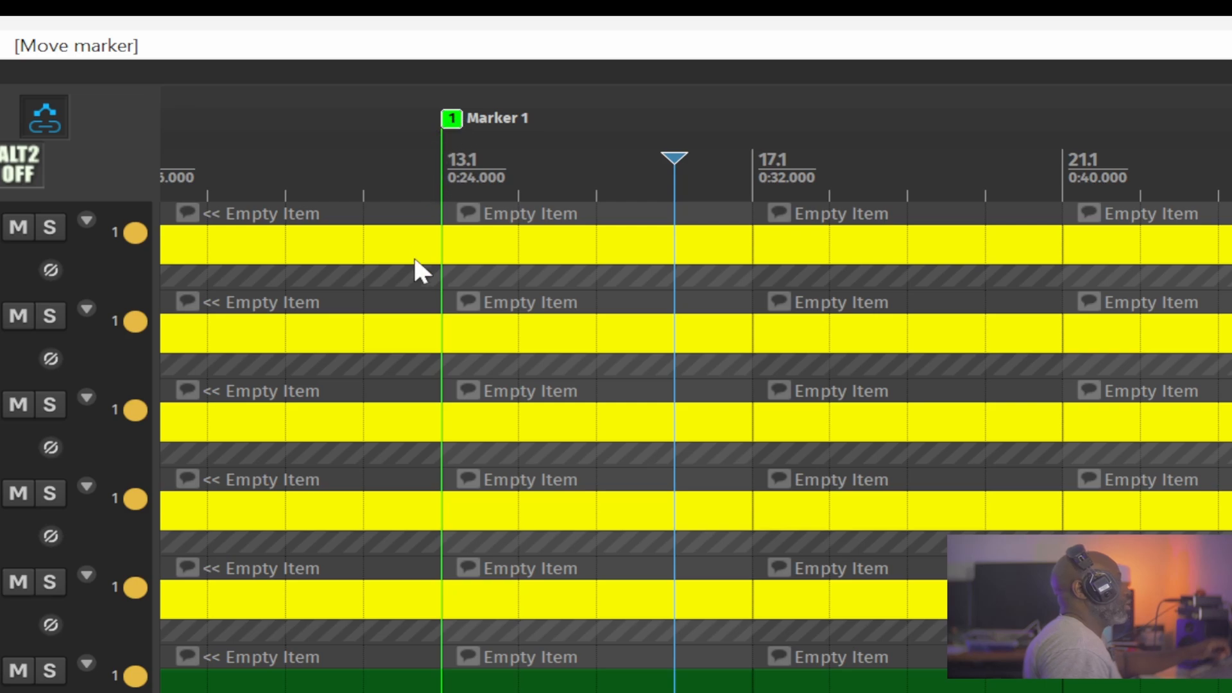
drag(475, 244, 1018, 280)
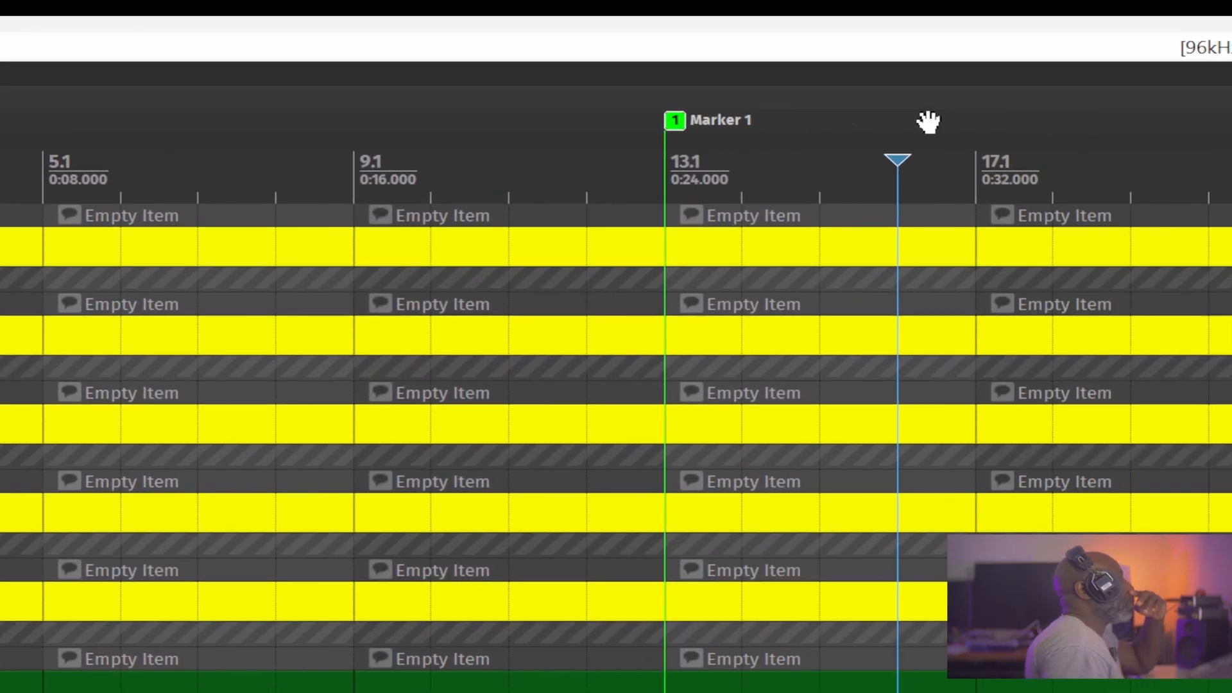
Place the edit cursor at bar 17.1 and start a new marker there named Marker 2.
click(597, 120)
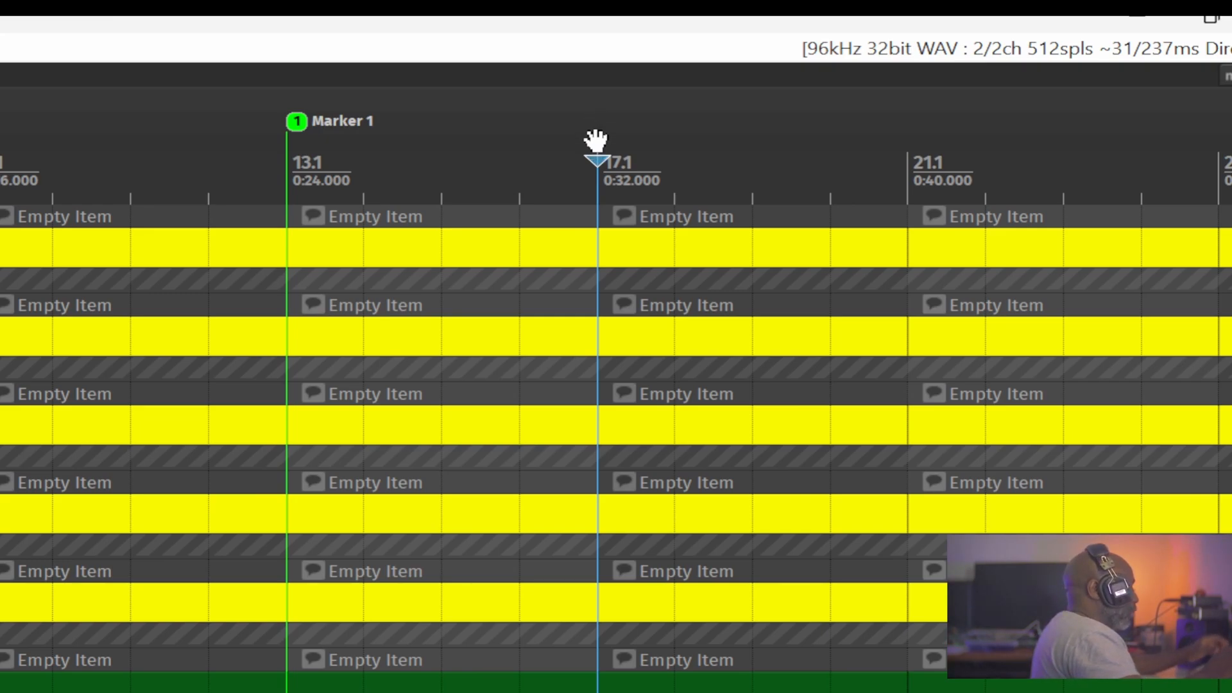
key(shift+m)
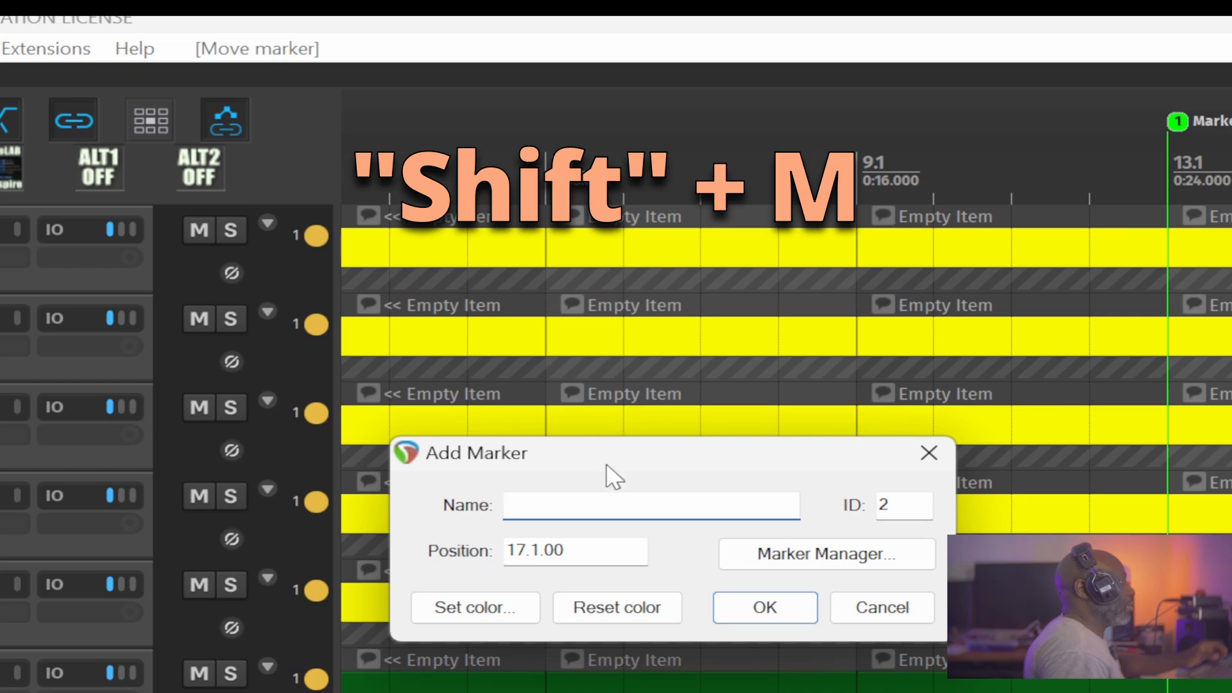
mouse_move(606, 459)
mouse_down()
mouse_move(810, 261)
mouse_move(629, 248)
mouse_up()
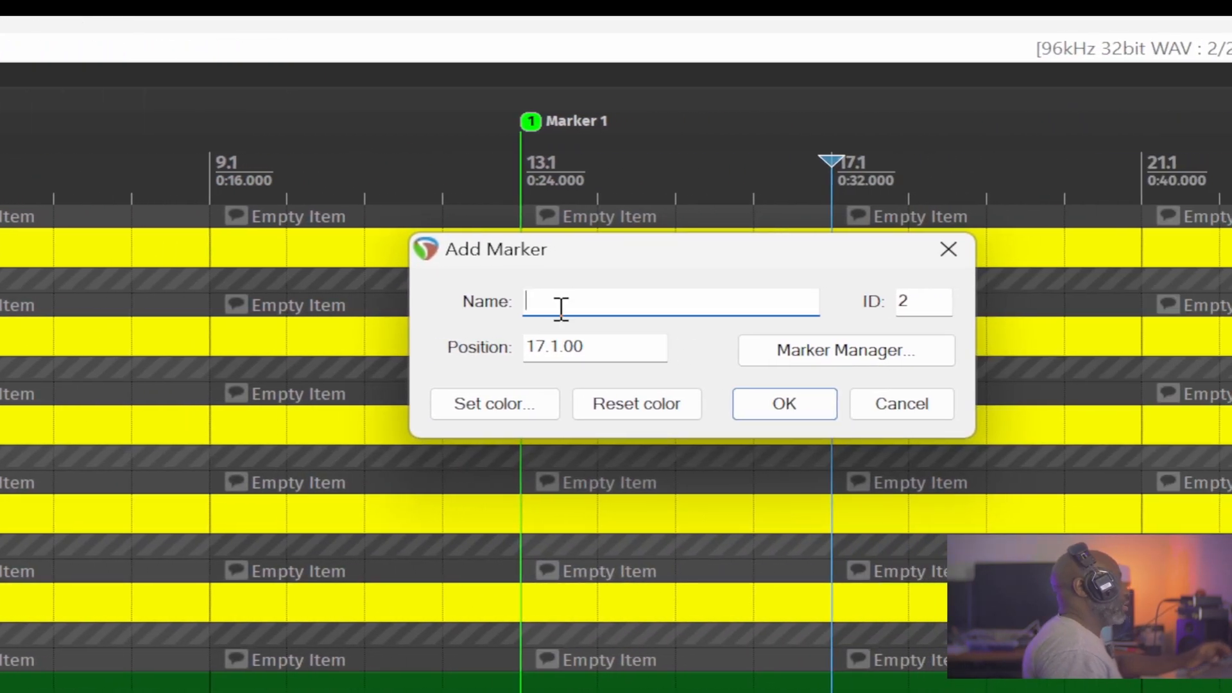
text(Marke)
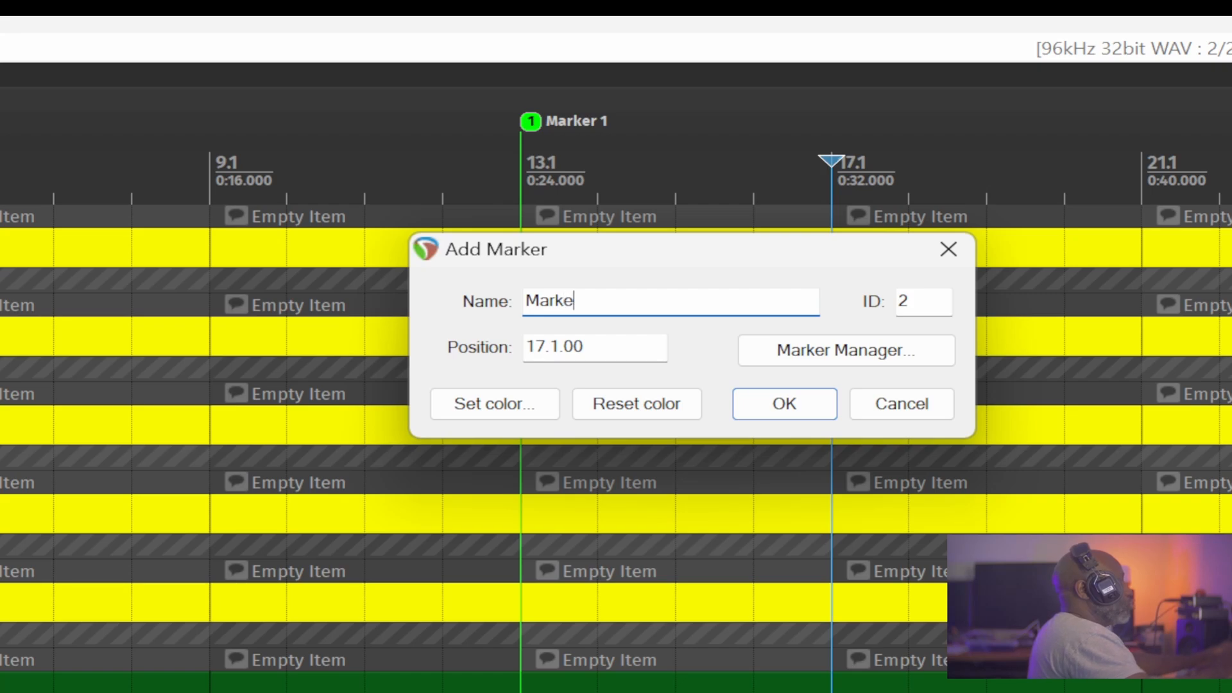
text(r 2)
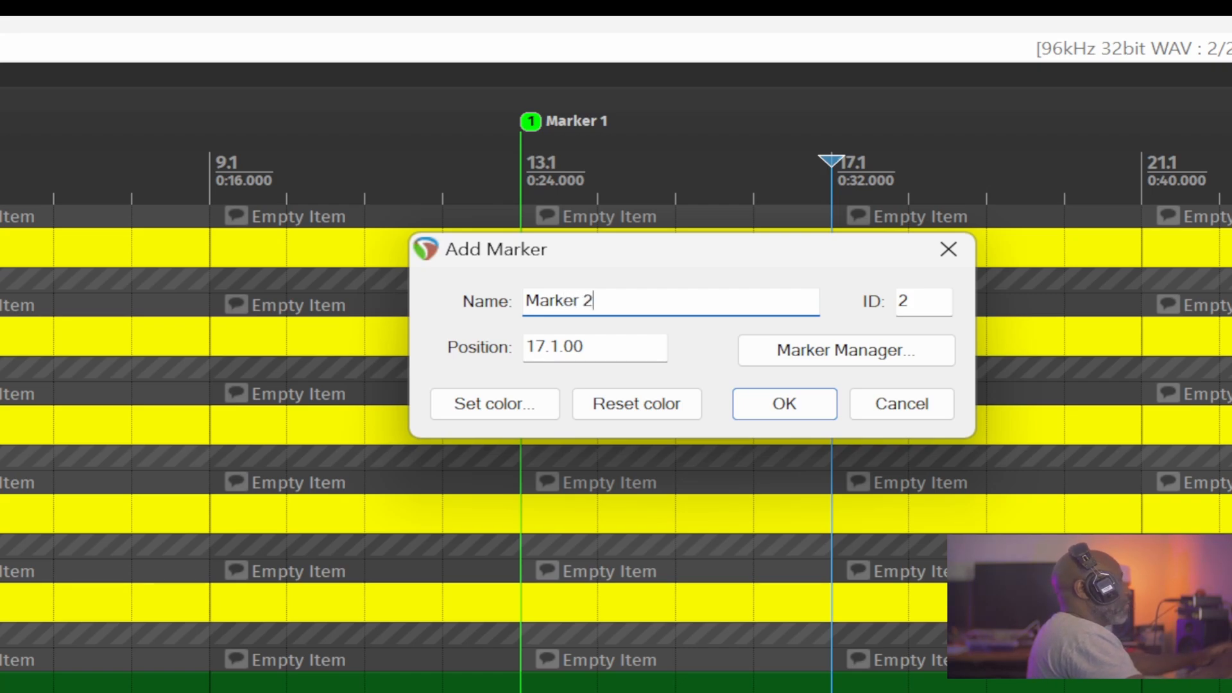
Give the new Marker 2 a red colour and add it to the timeline.
click(516, 394)
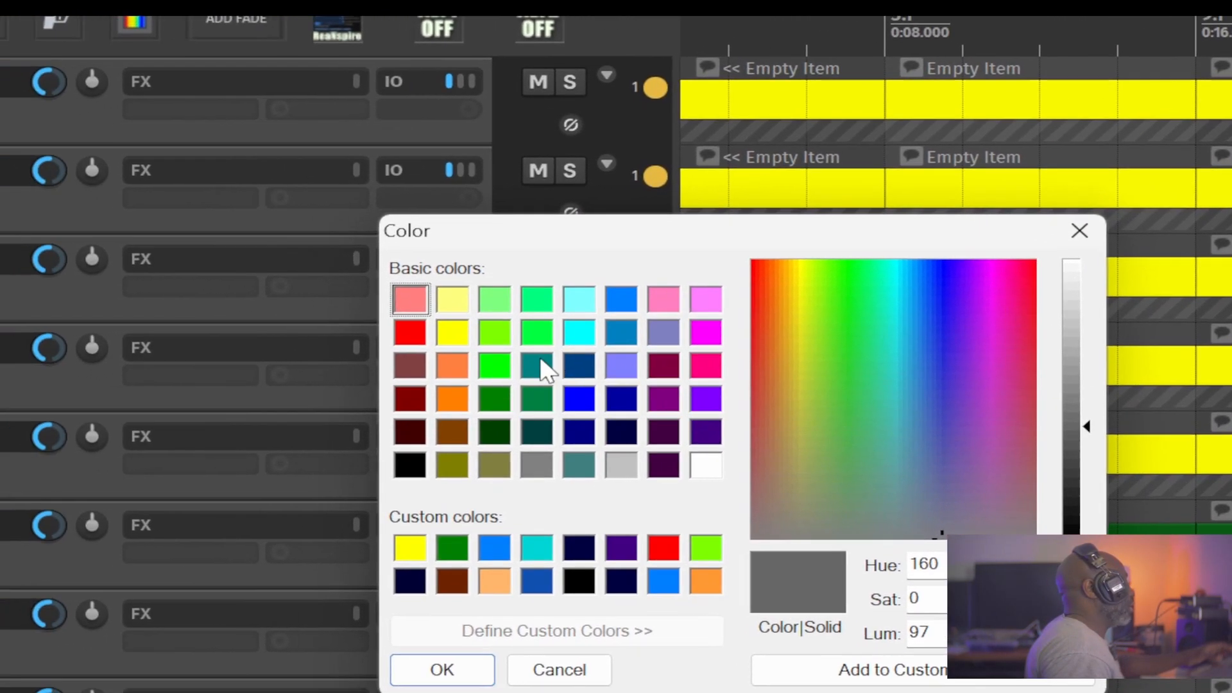
click(409, 331)
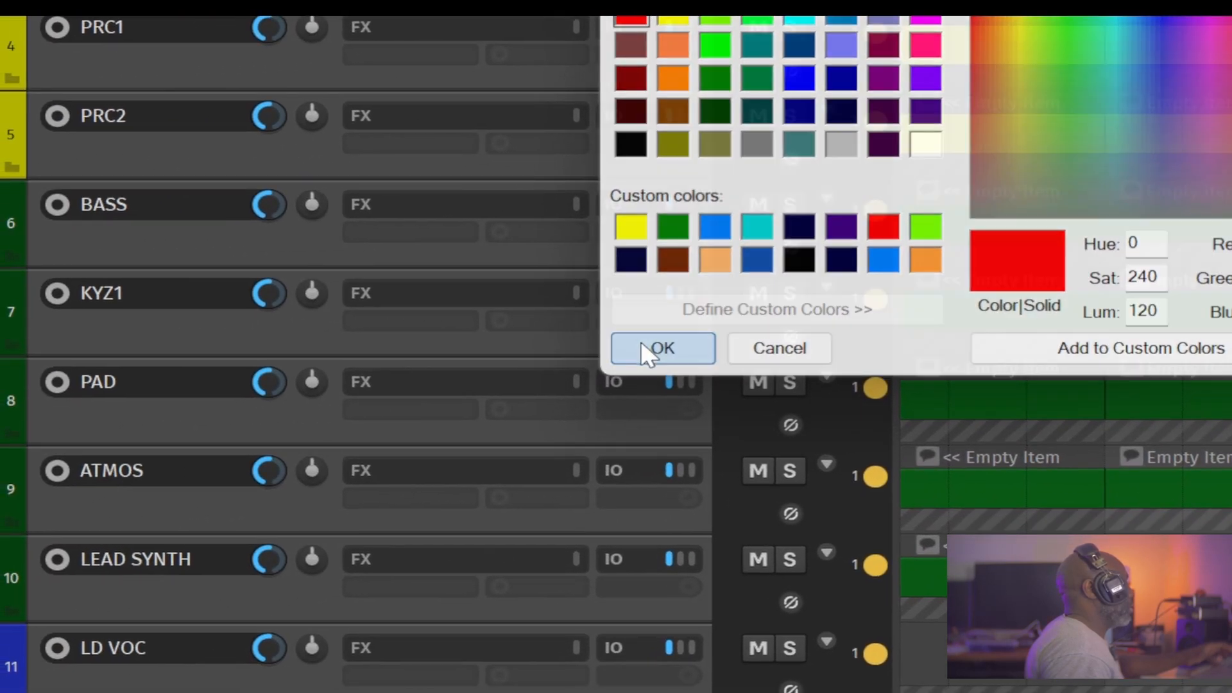
click(546, 358)
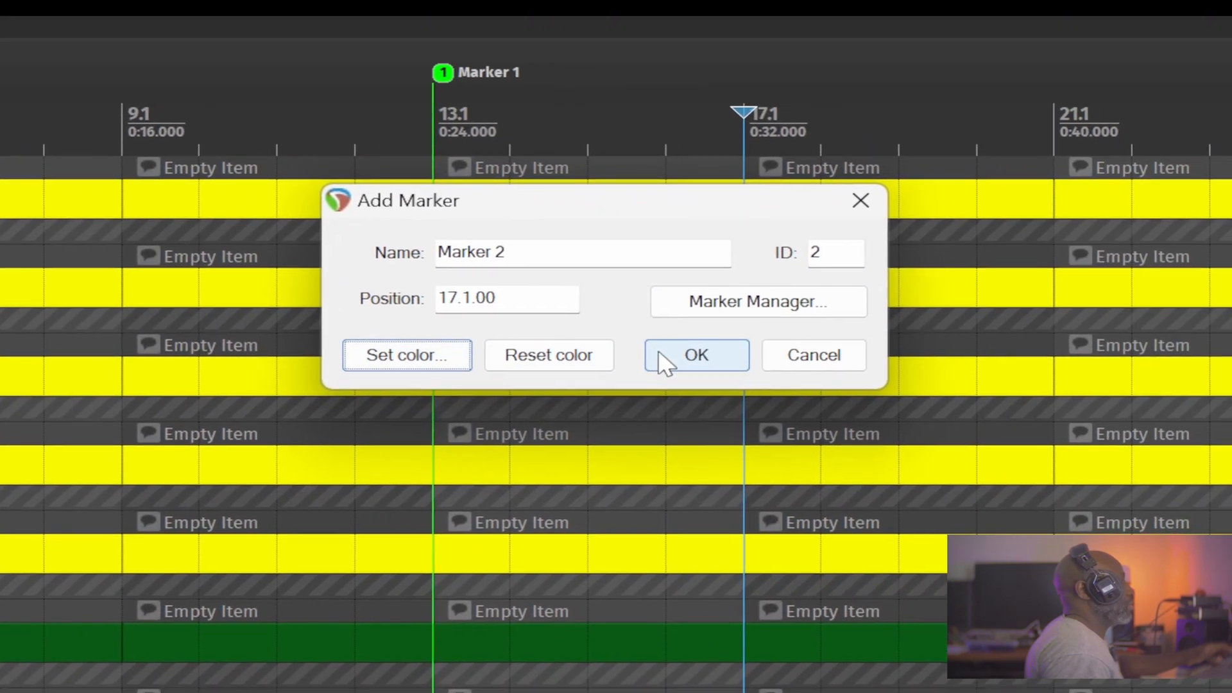
click(677, 363)
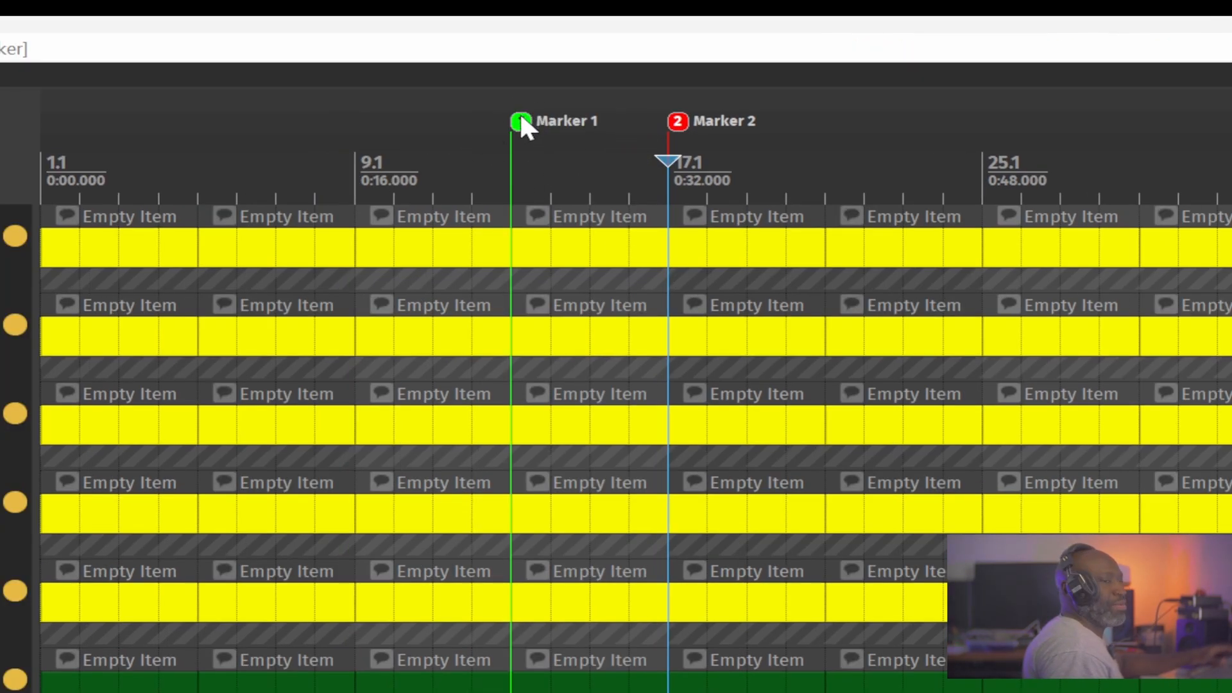
Move Marker 1 to bar 1.1 and Marker 2 to bar 9.1.
drag(521, 117, 37, 121)
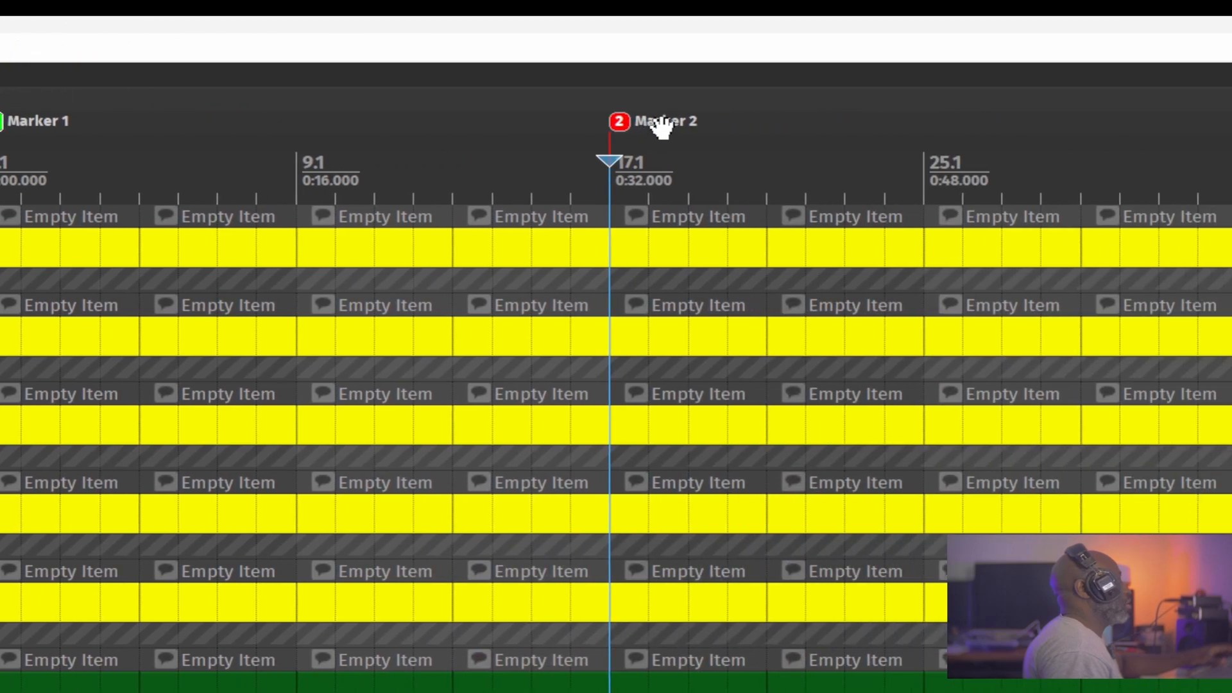
drag(607, 118, 287, 117)
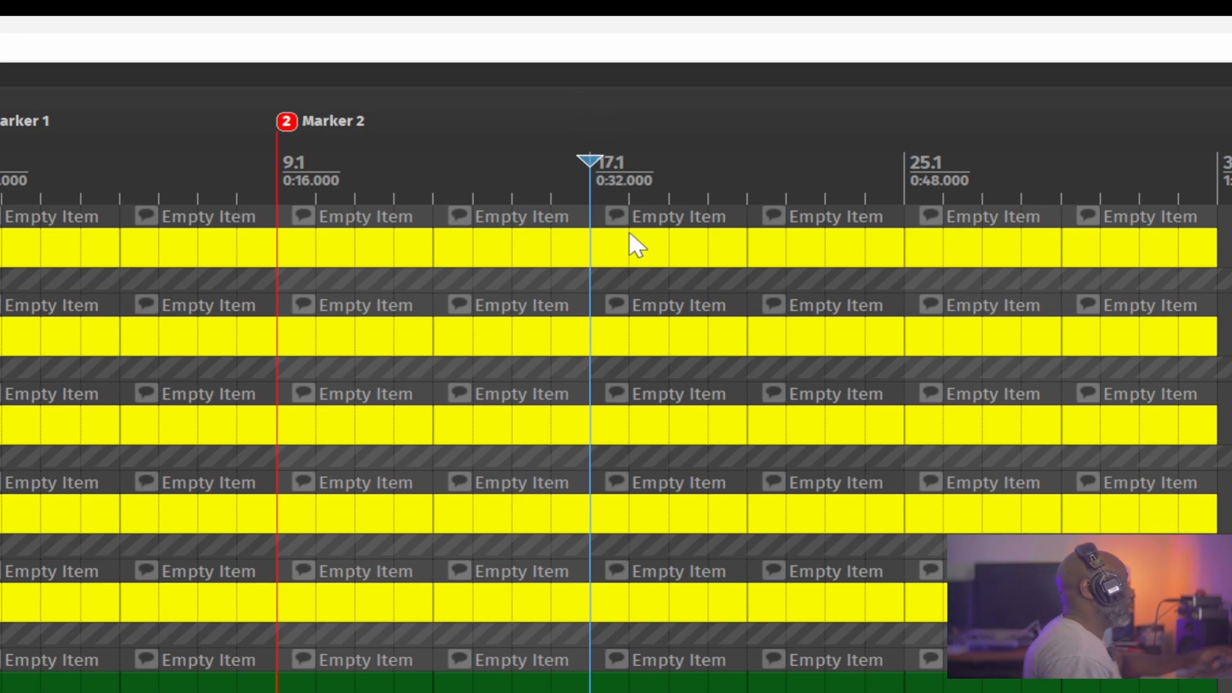
Add unnamed markers at bars 17.1, 25.1 and 33.1.
key(m)
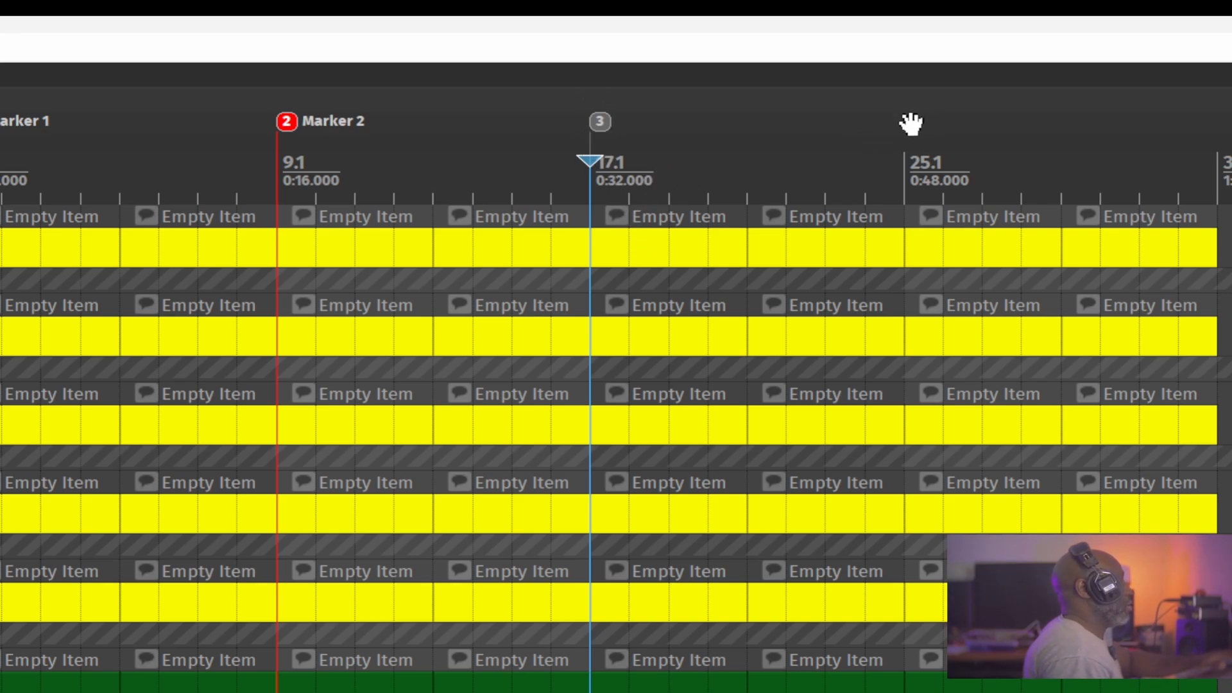
click(906, 124)
key(m)
click(1214, 161)
key(m)
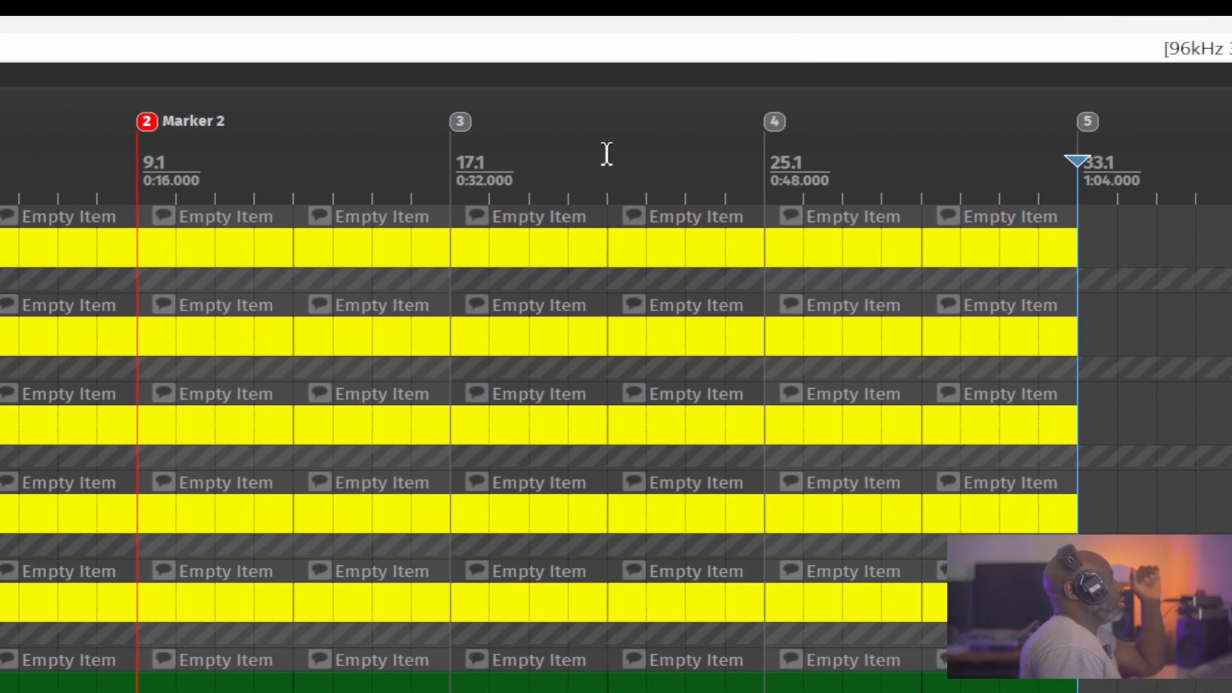
Set the time selection to each section between neighbouring markers in turn, ending on the section between markers 3 and 4.
double_click(538, 170)
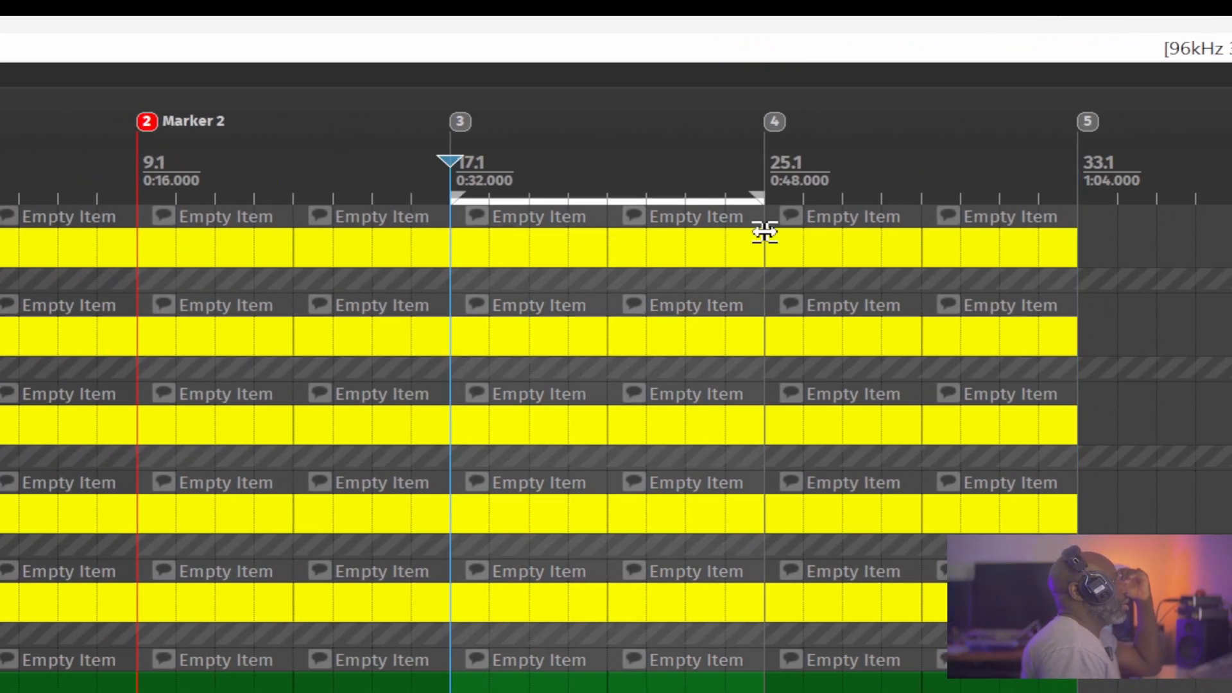
double_click(936, 157)
double_click(198, 169)
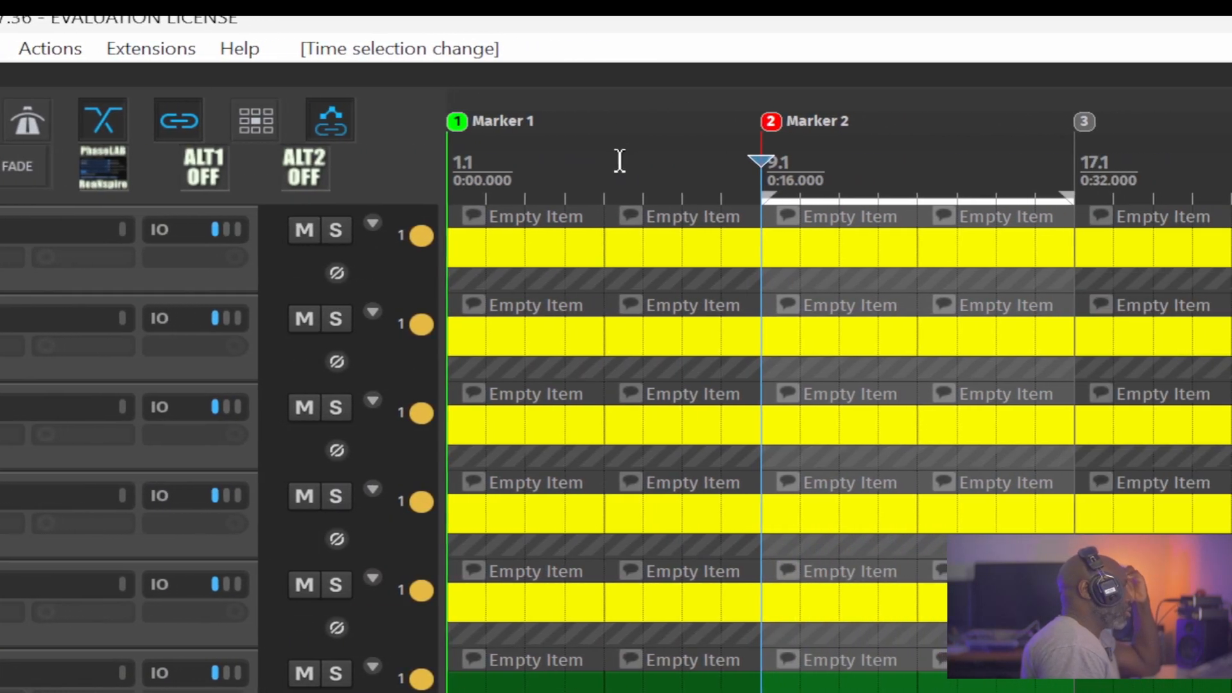
double_click(618, 160)
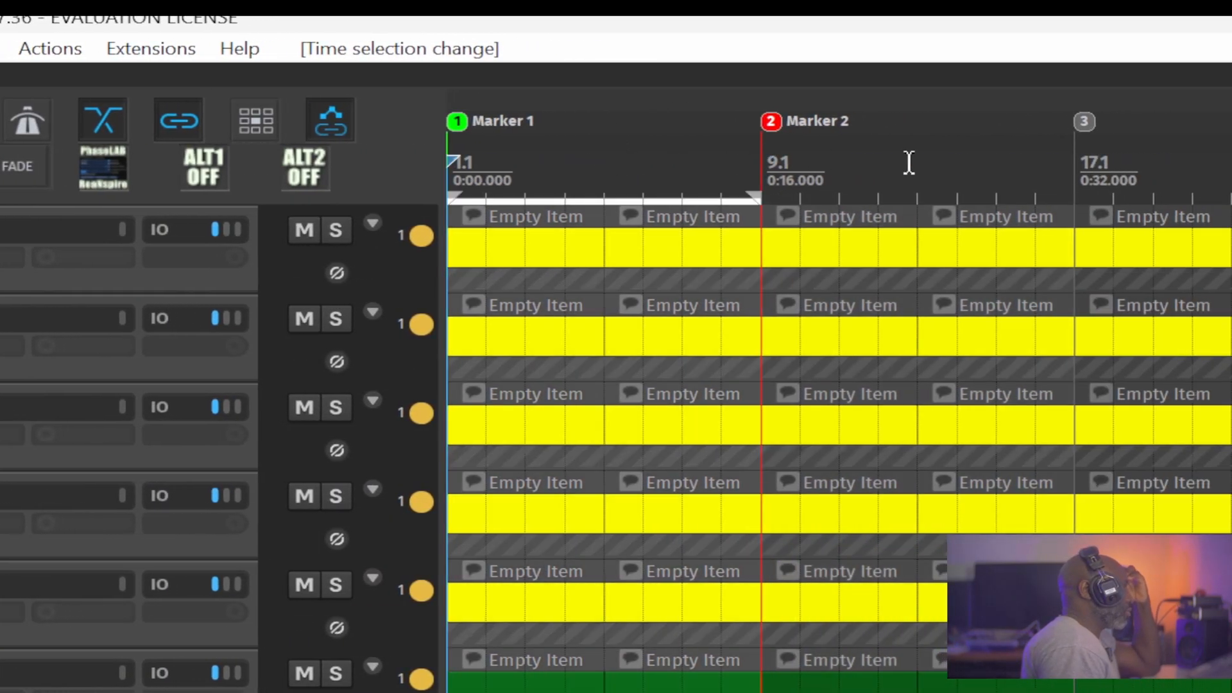
double_click(959, 163)
double_click(1190, 167)
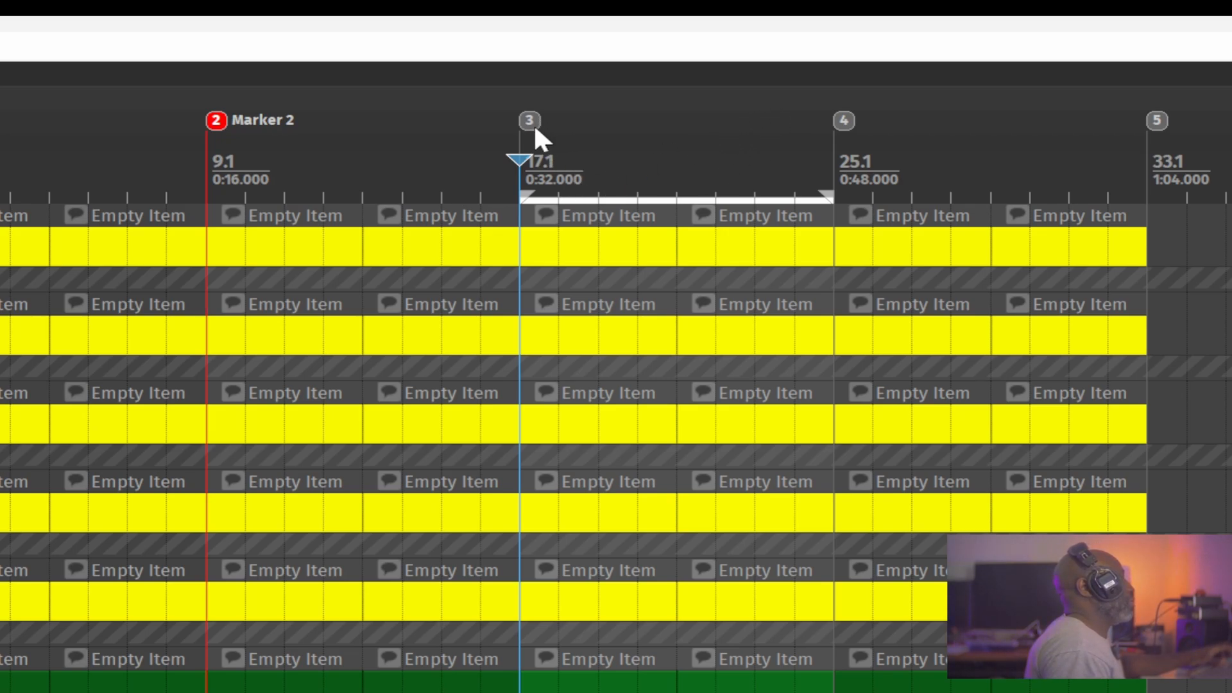
Remove markers 3 and 4 at bars 17.1 and 25.1.
alt+click(533, 120)
alt+click(842, 118)
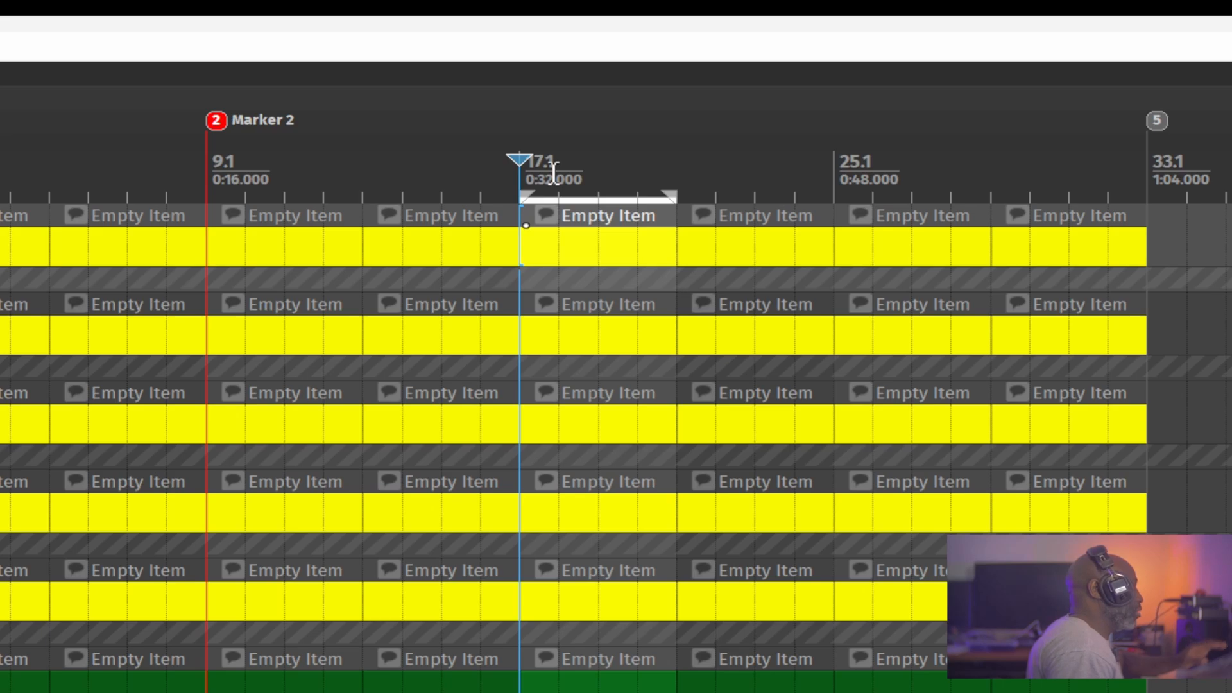
Create a region from the four-bar time selection starting at bar 17.1.
right_click(554, 177)
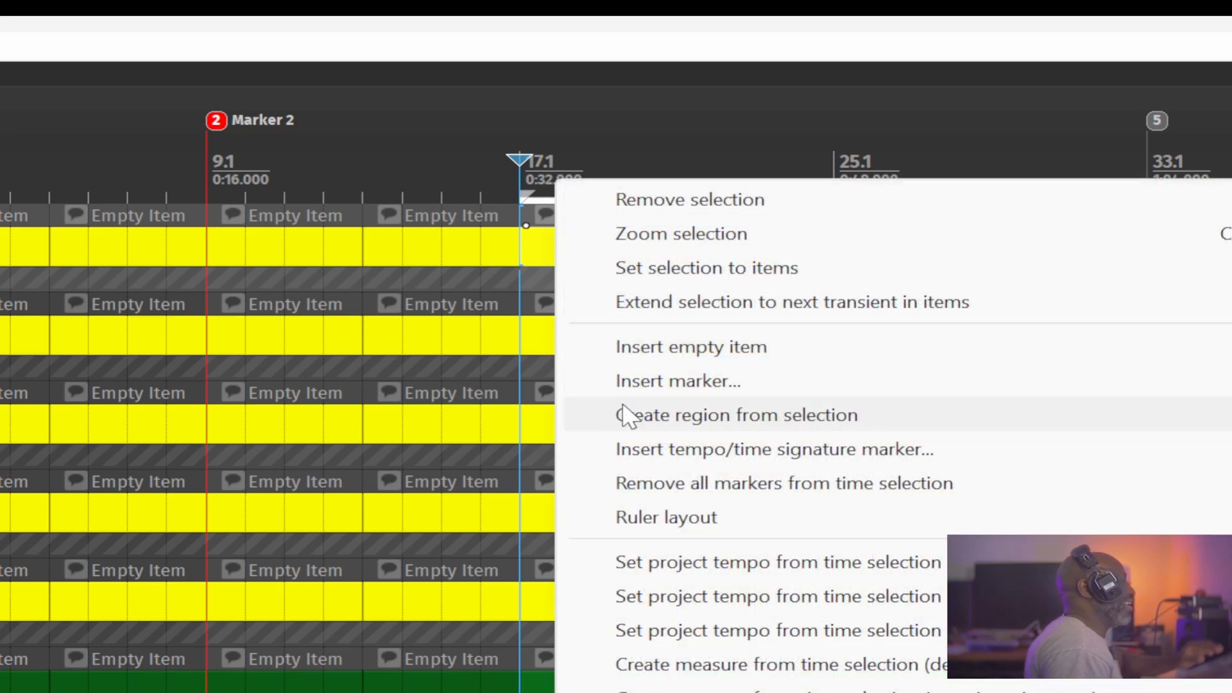
click(748, 422)
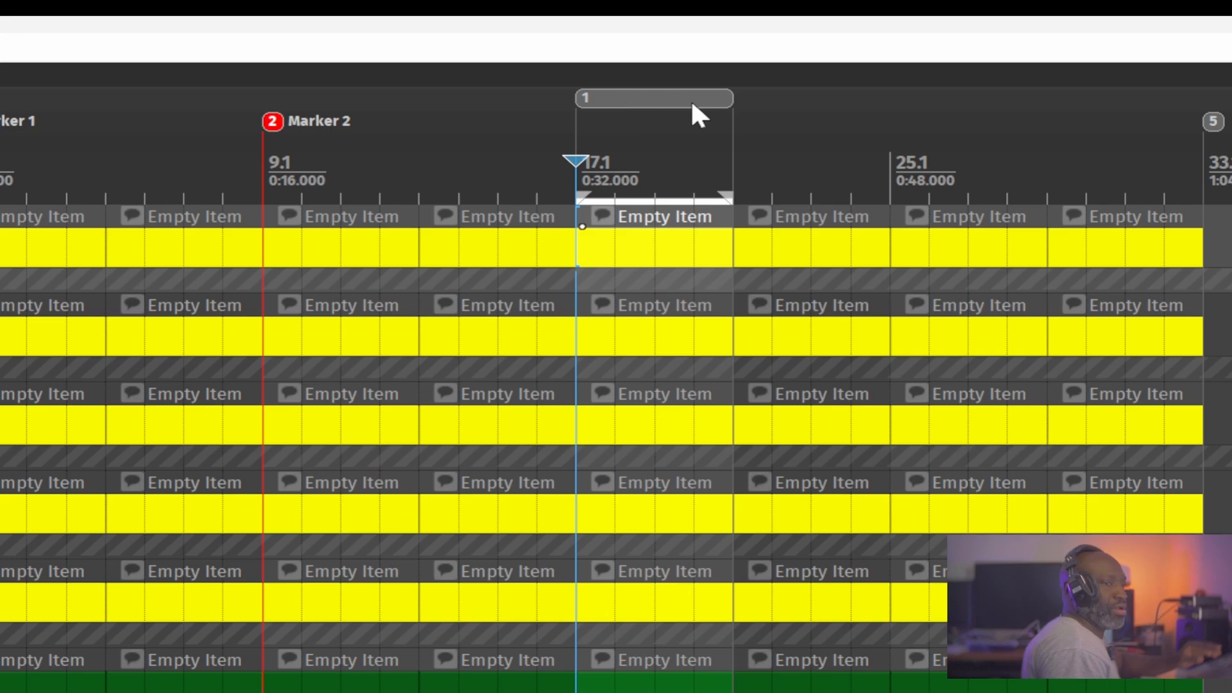
Name the region at bar 17.1 "region 1" and set its color to dark blue (RGB 0, 64, 128).
shift+double_click(645, 95)
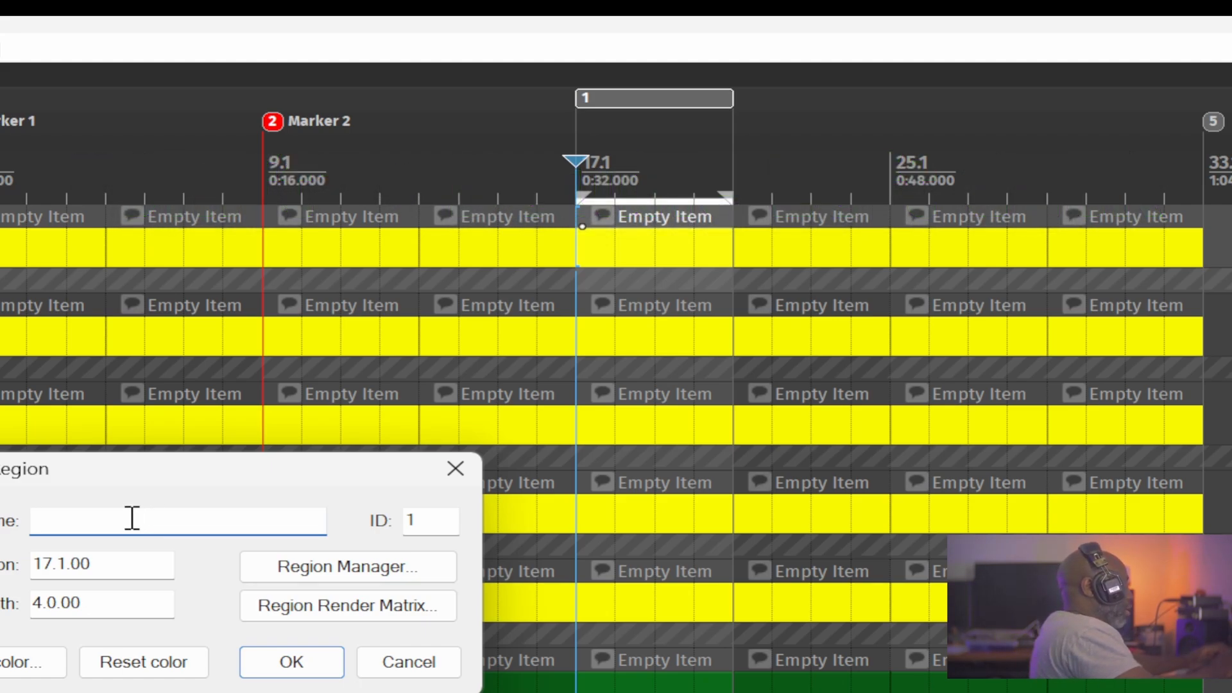
text(reg)
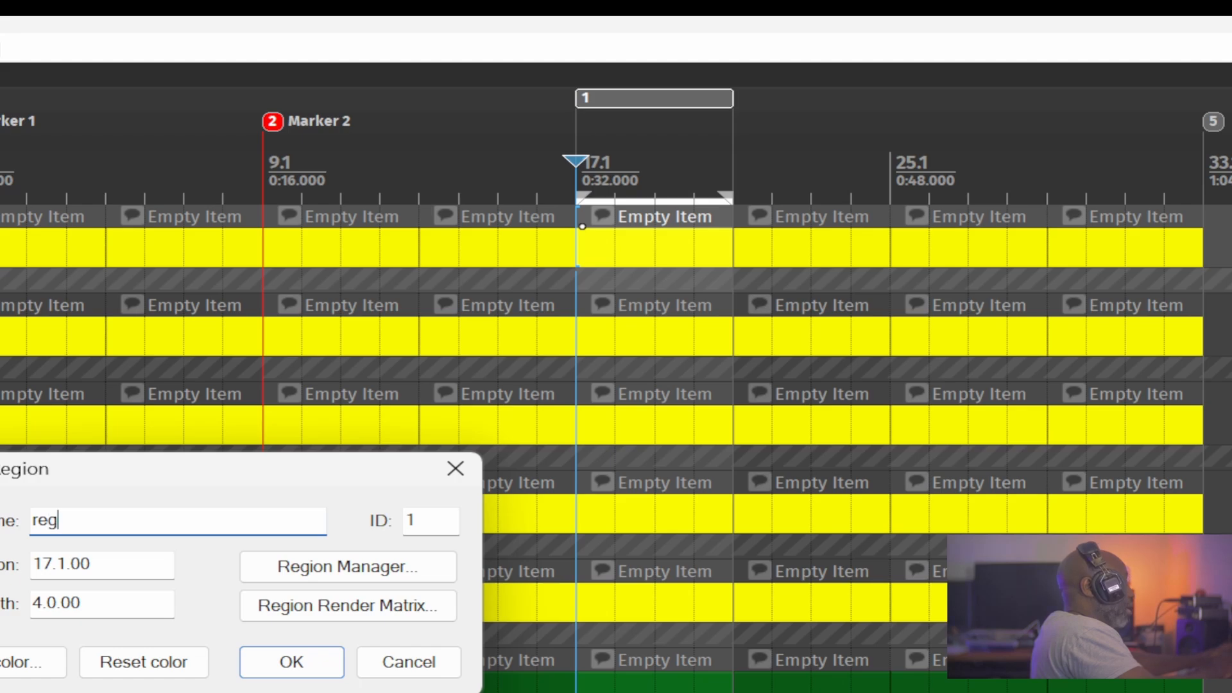
text(ion 1)
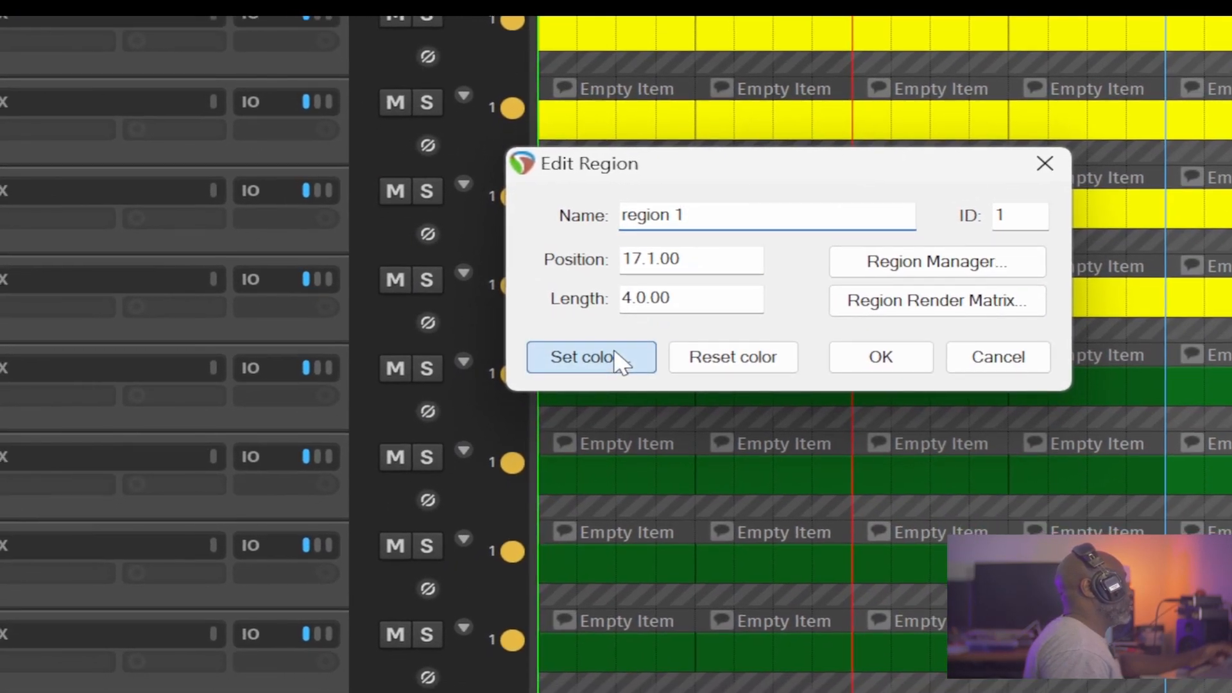
click(608, 372)
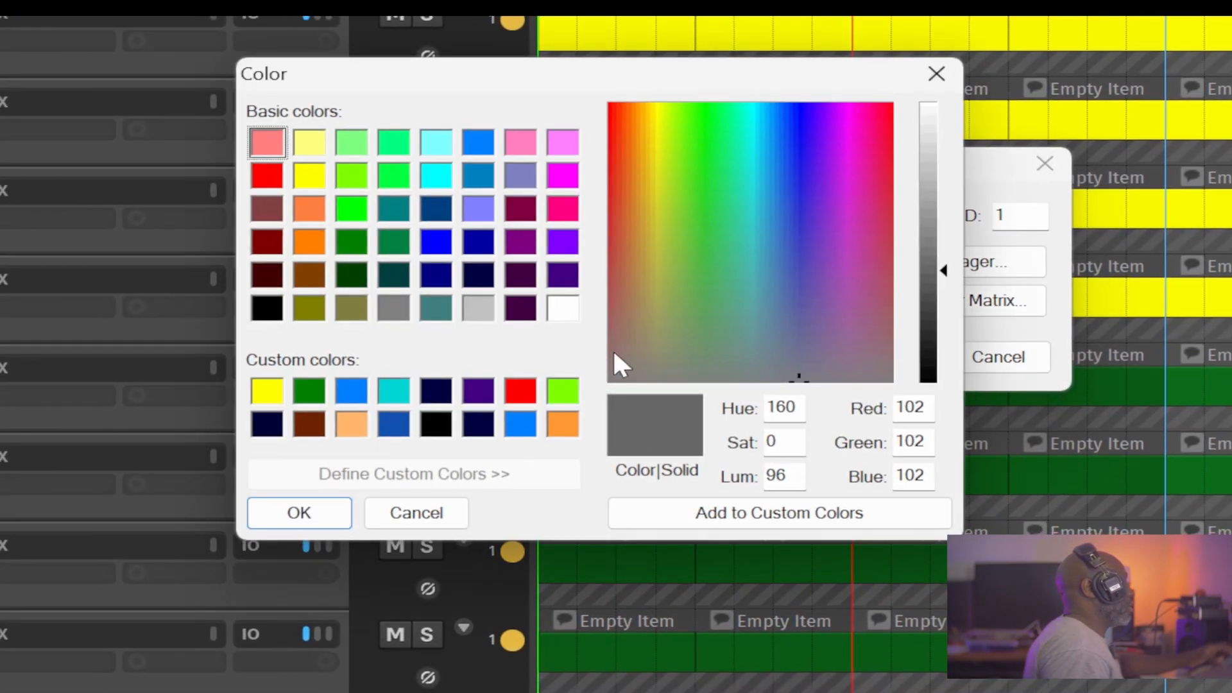
click(436, 208)
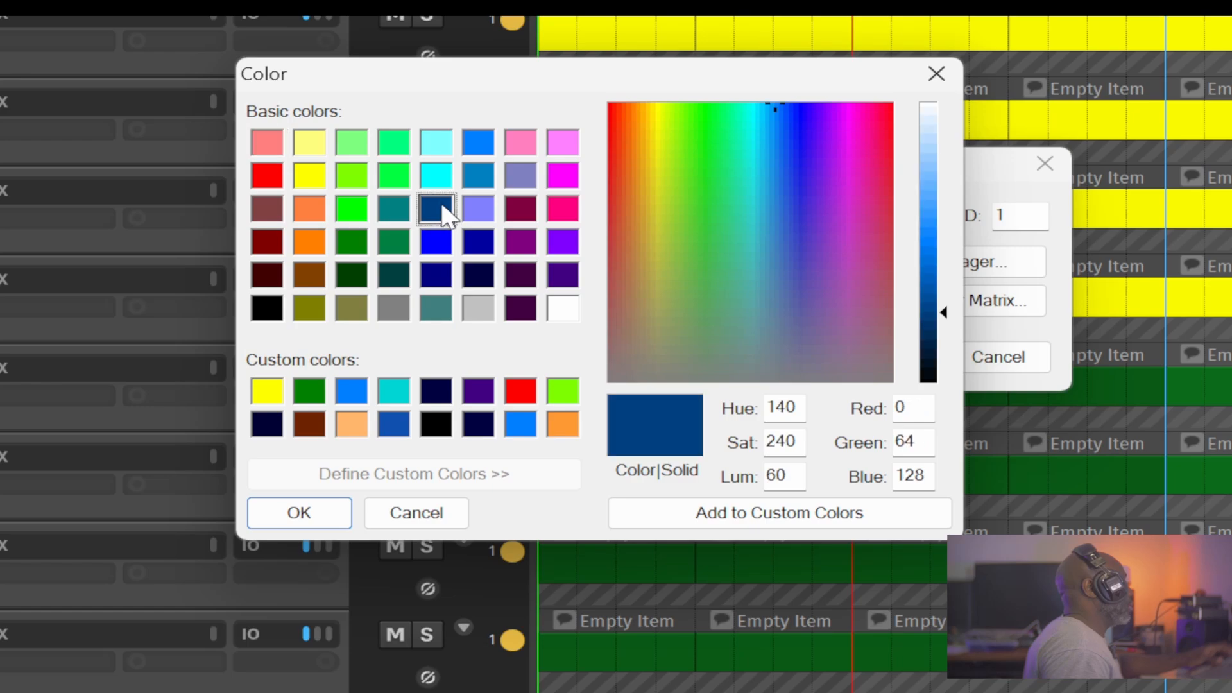
click(302, 517)
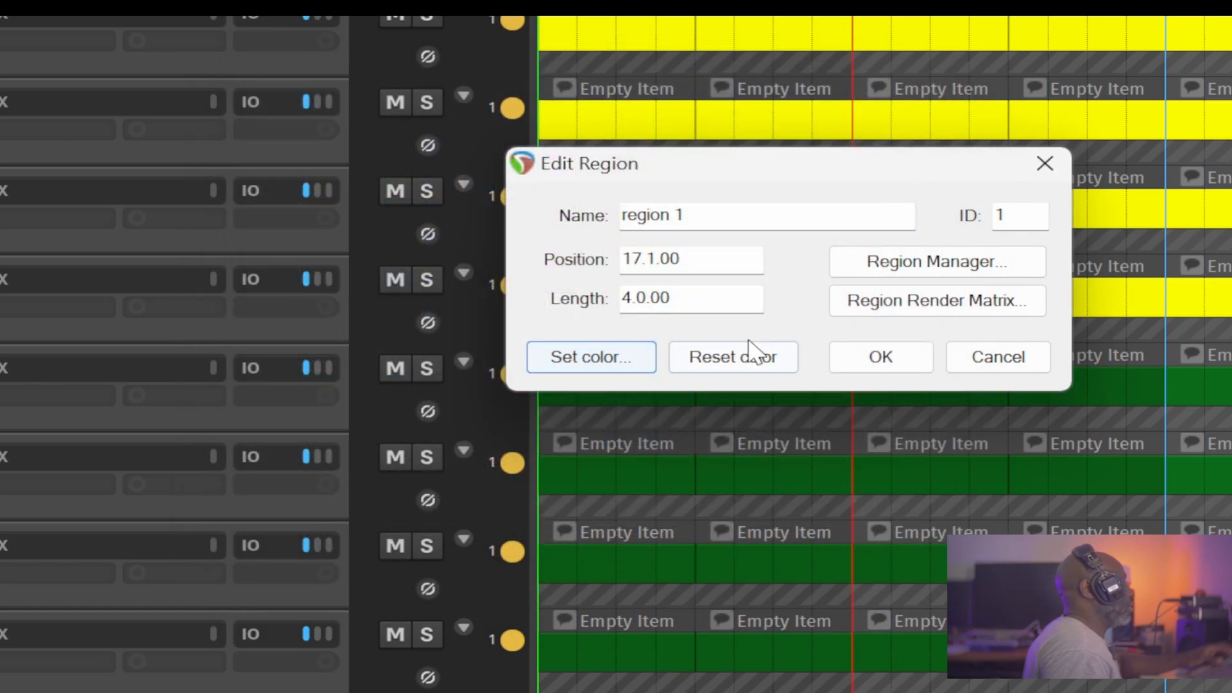
click(904, 352)
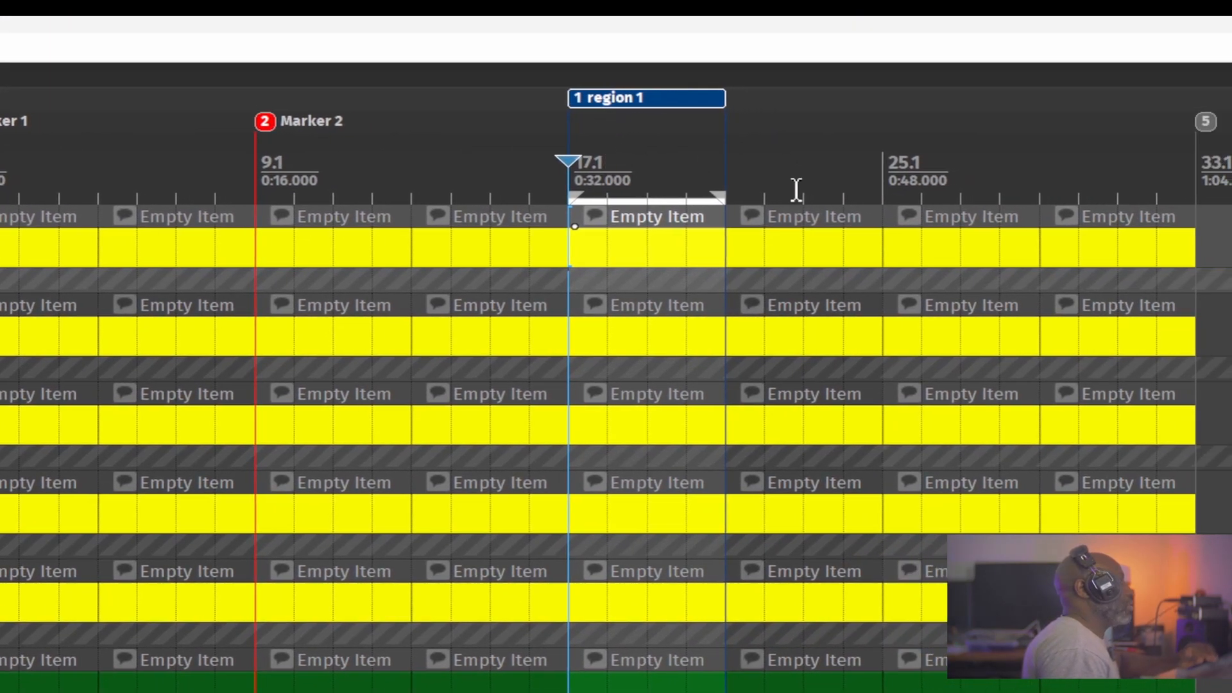
Clear the time selection and reselect the time span covered by region 1.
key(Escape)
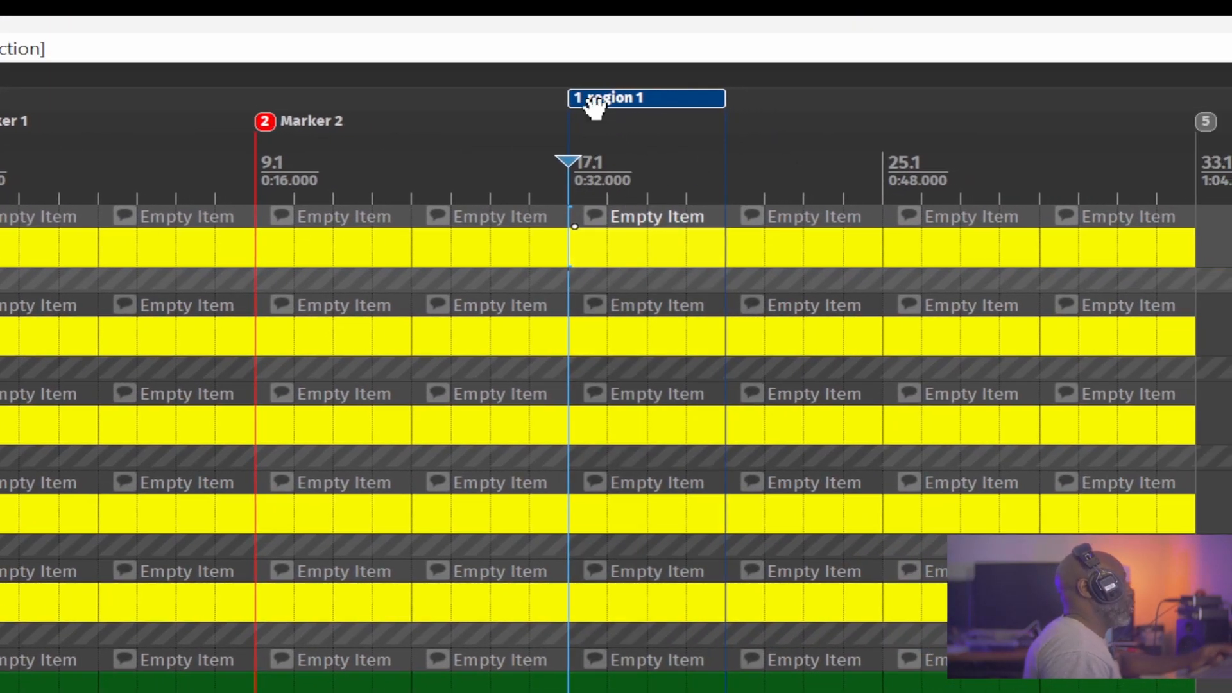
click(605, 161)
double_click(643, 157)
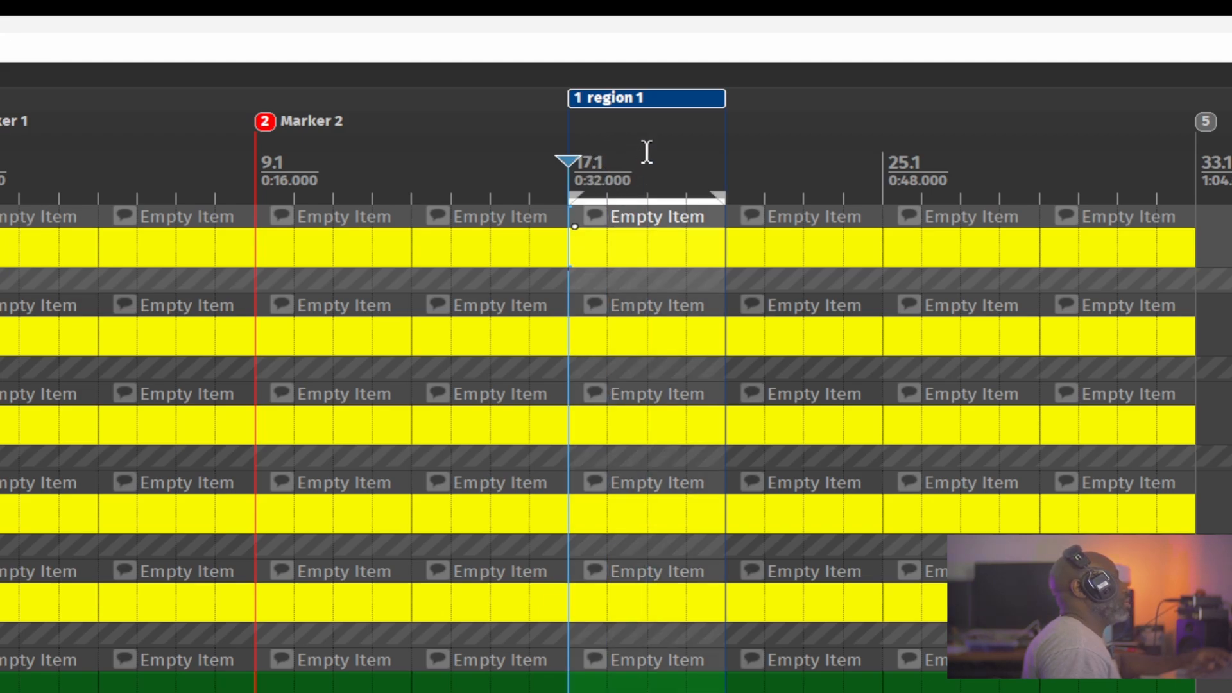
Move the edit cursor to the middle of region 1, back to its start at bar 17.1, and near its end.
click(648, 157)
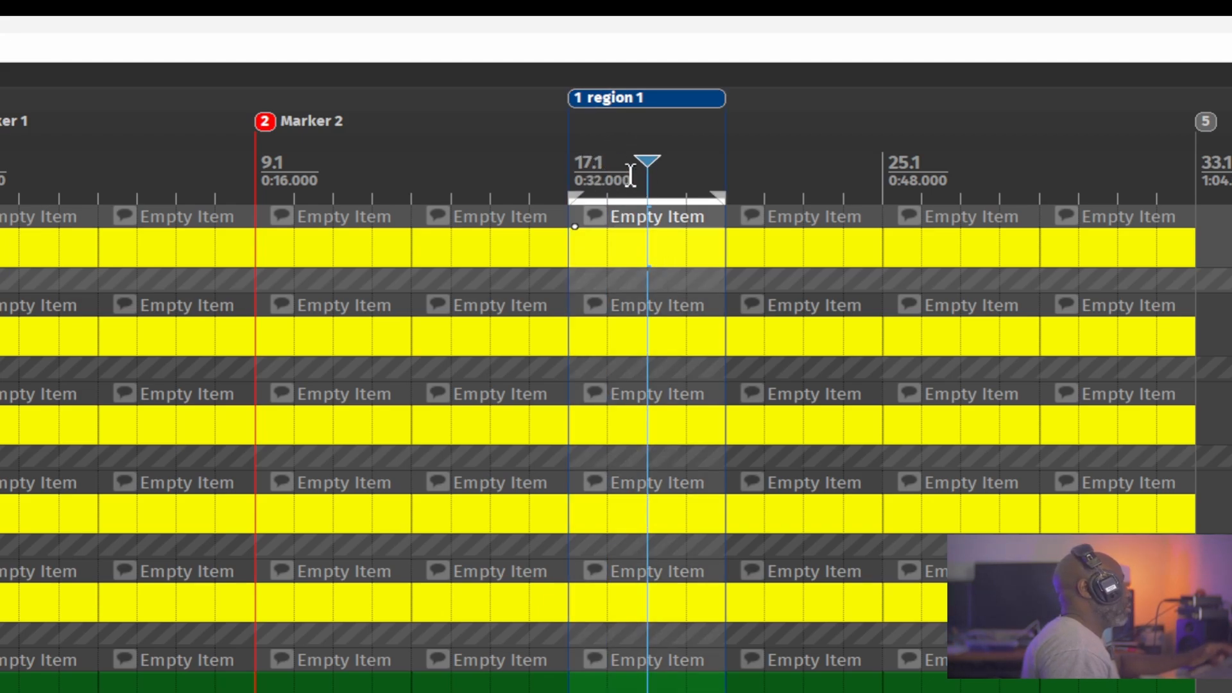
click(627, 97)
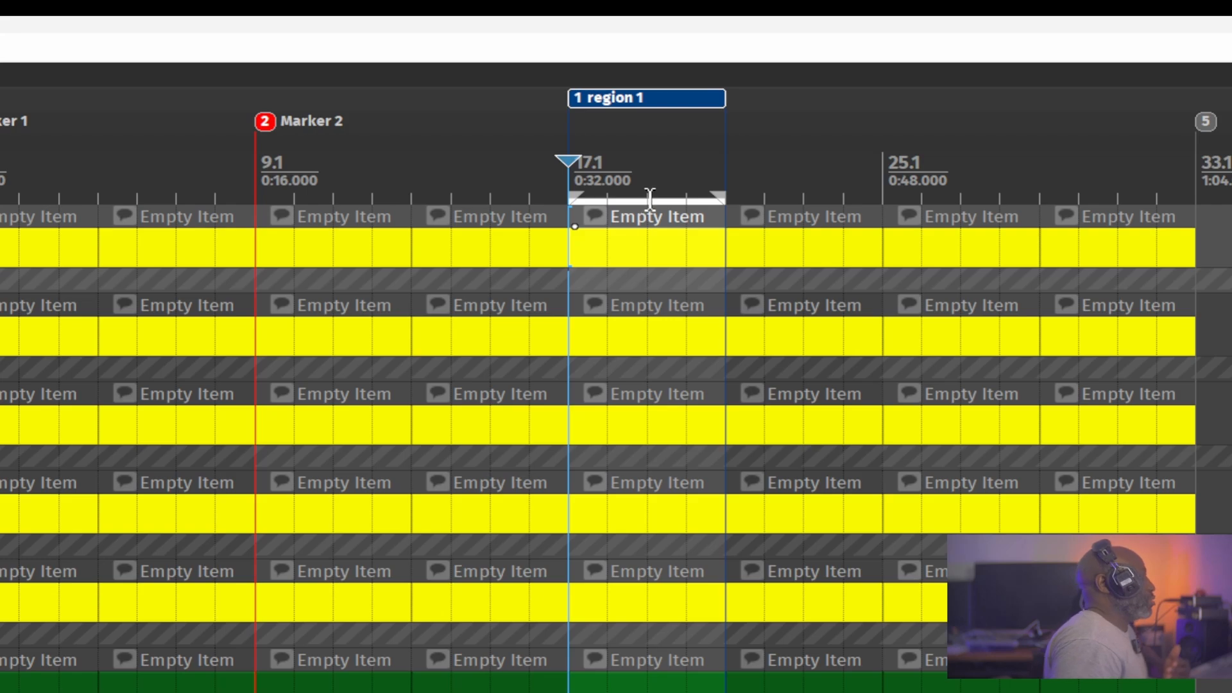
click(685, 168)
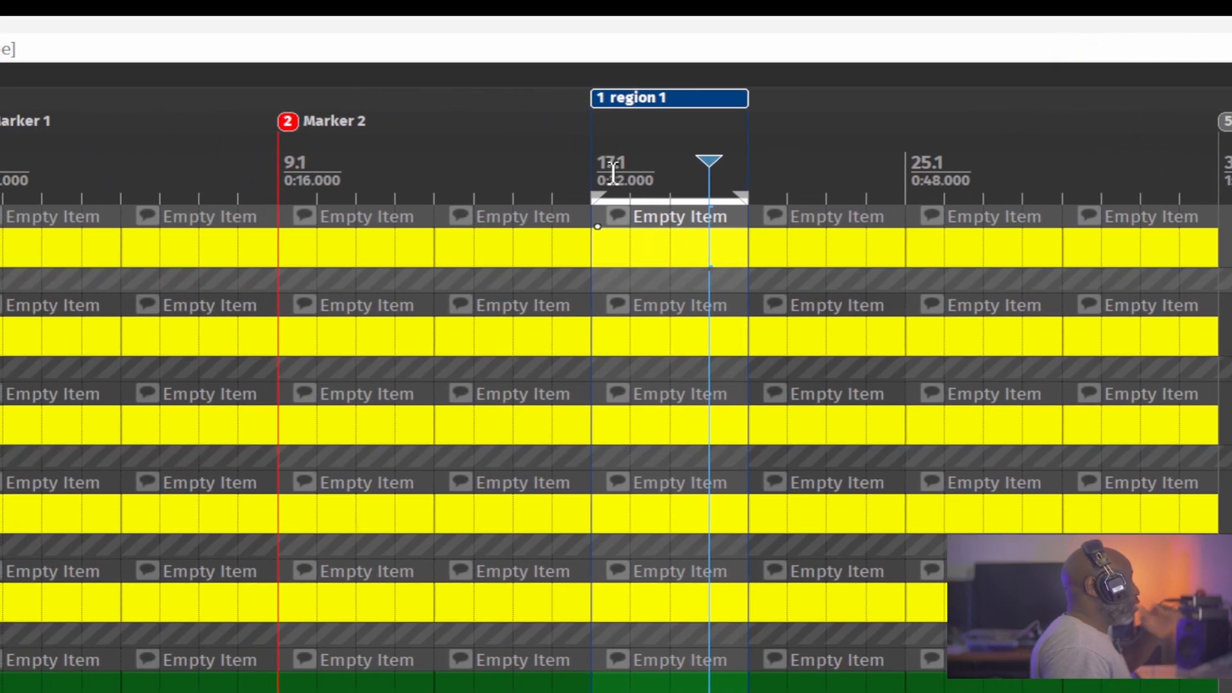
Remove region 1 along with Marker 2 at bar 9.1 and Marker 1 at bar 1.1.
click(633, 101)
key(ctrl+z)
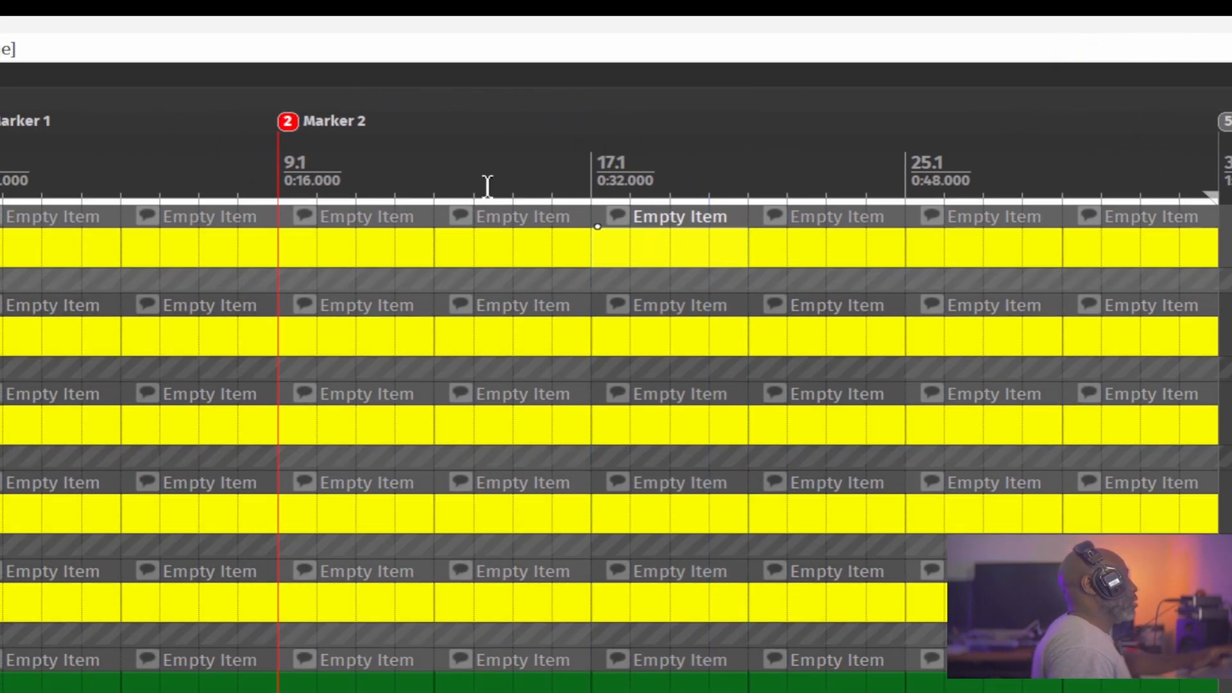
alt+click(288, 121)
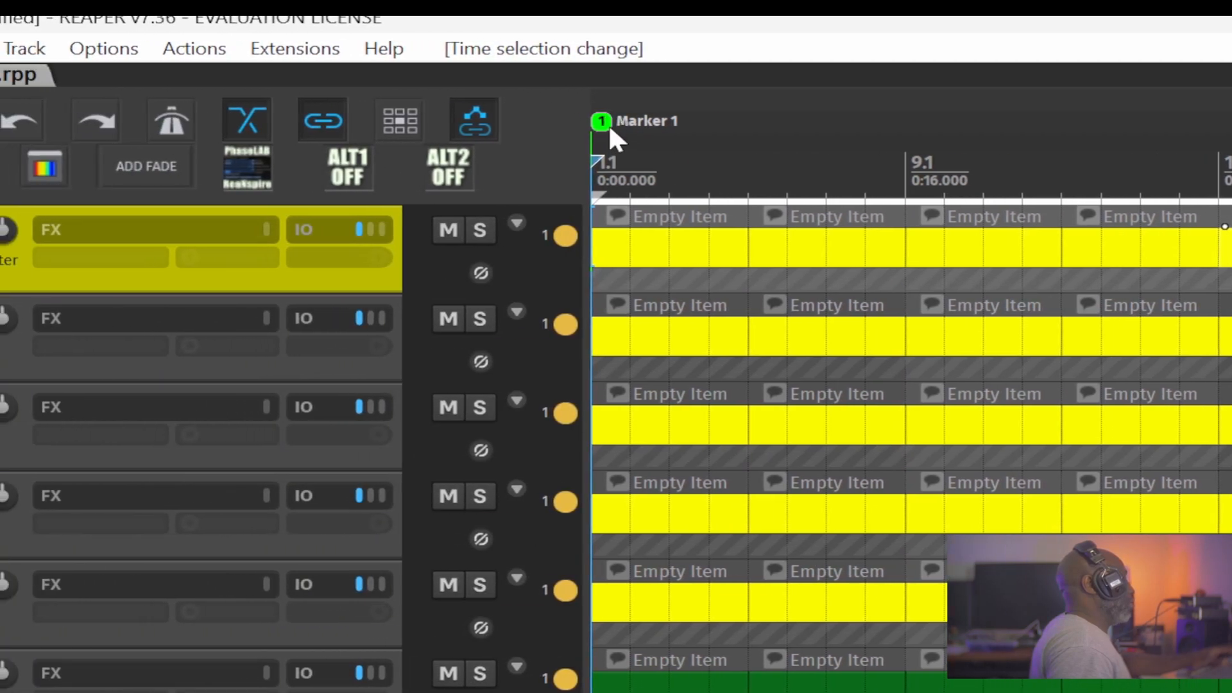
alt+click(603, 125)
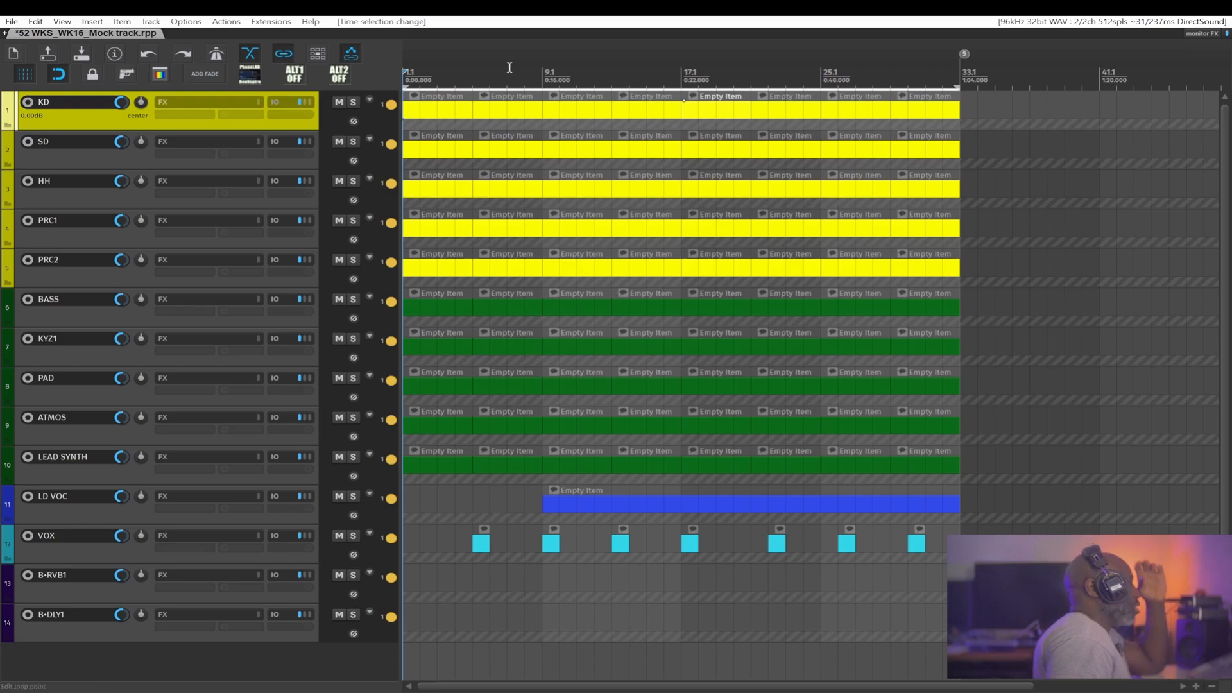
Set the time selection to the first two items on the PRC2 track and create a region from it, spanning bars 1.1 to 9.1.
click(542, 68)
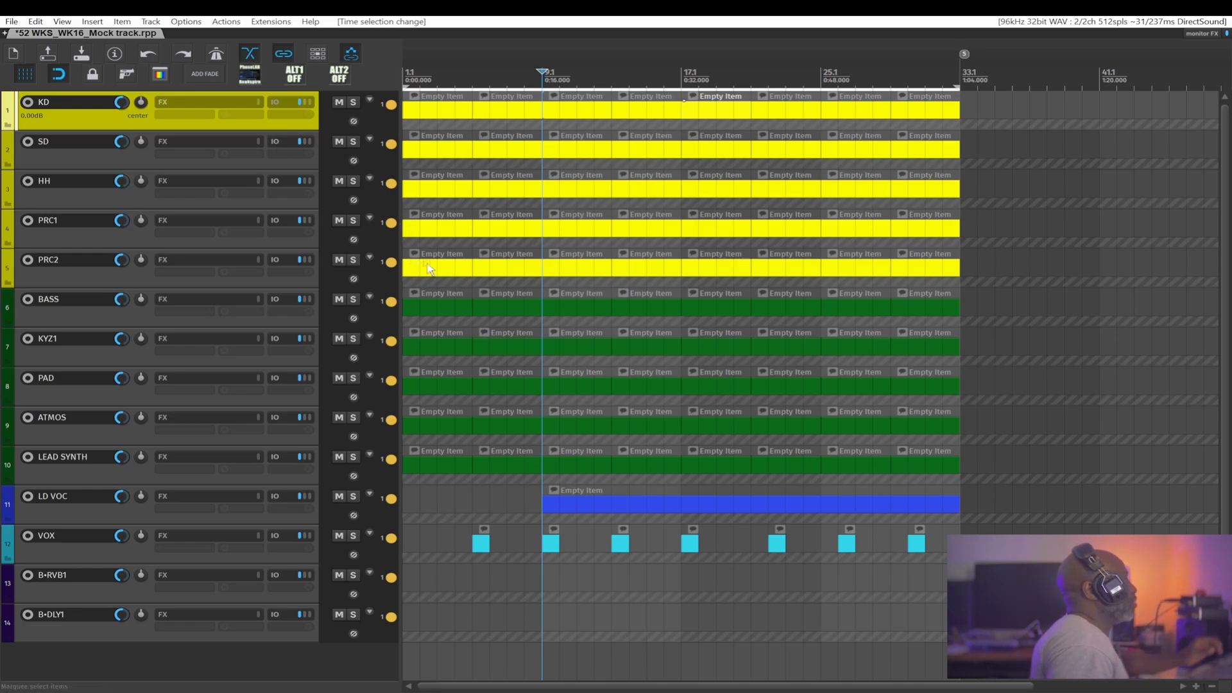
drag(415, 263, 511, 280)
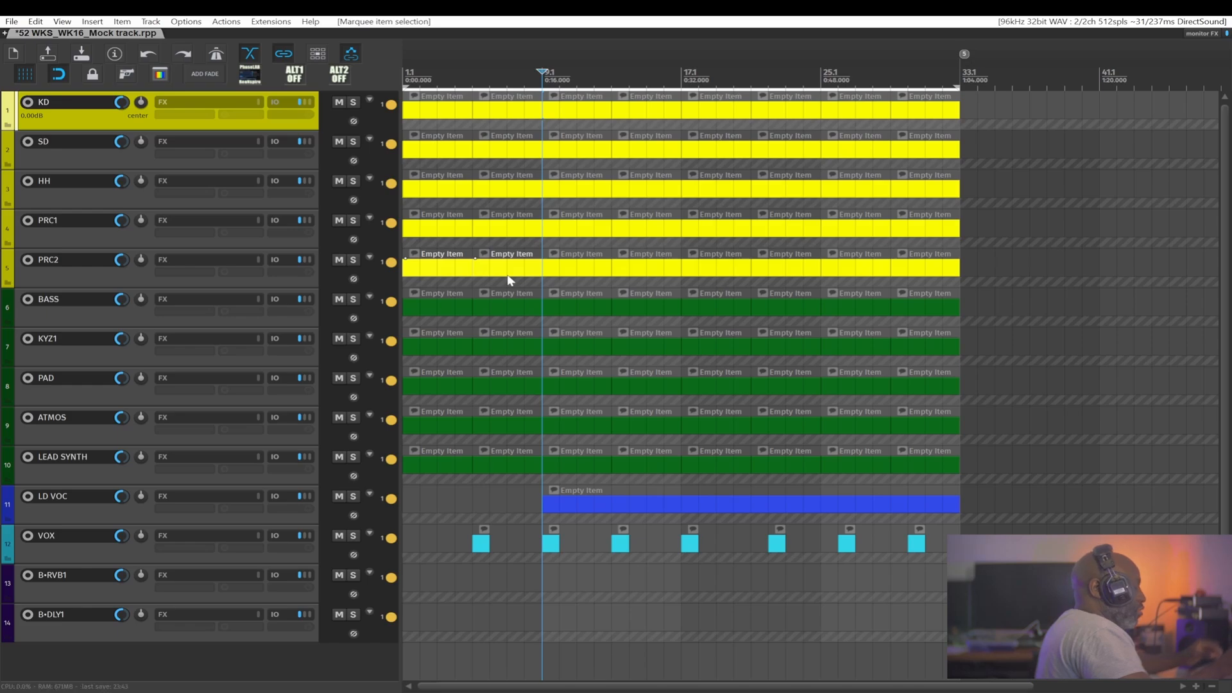
key(ctrl+shift+space)
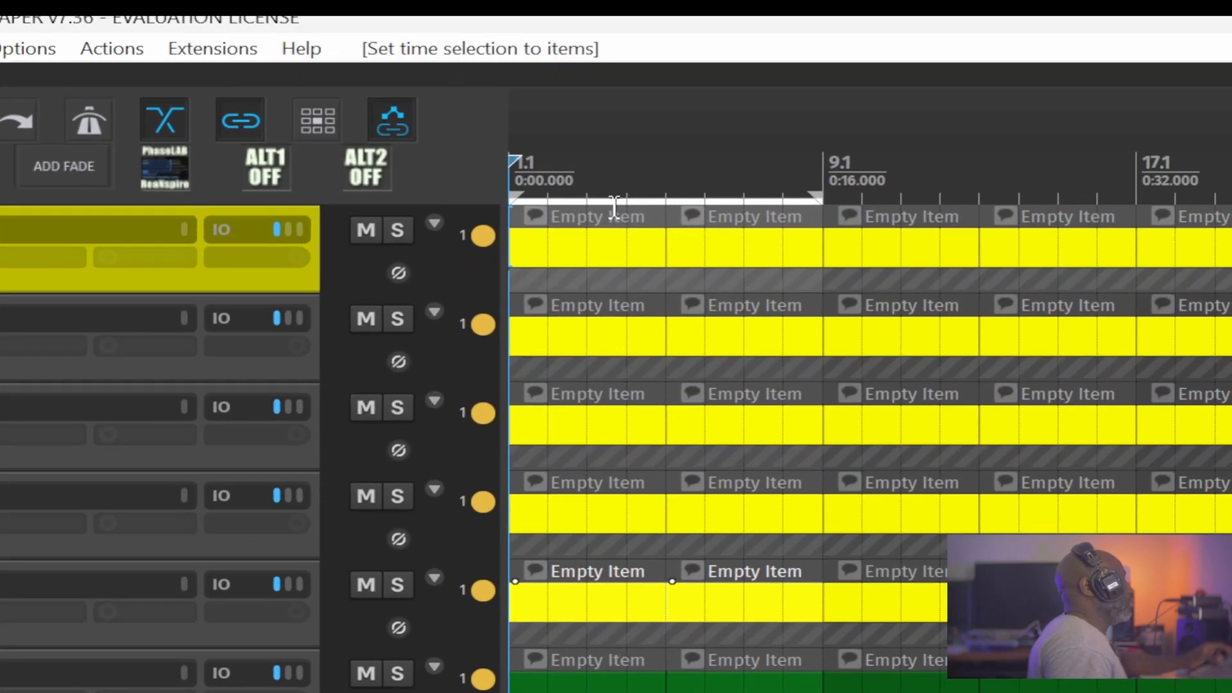
drag(614, 207, 602, 207)
right_click(626, 196)
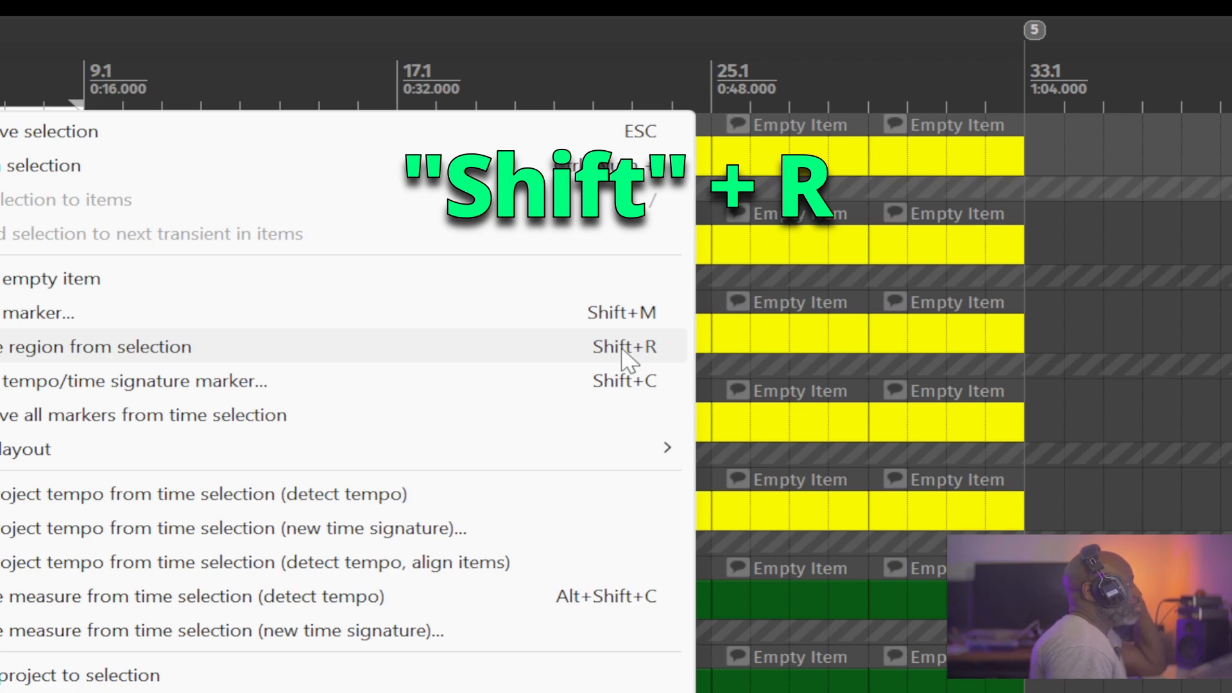
click(626, 356)
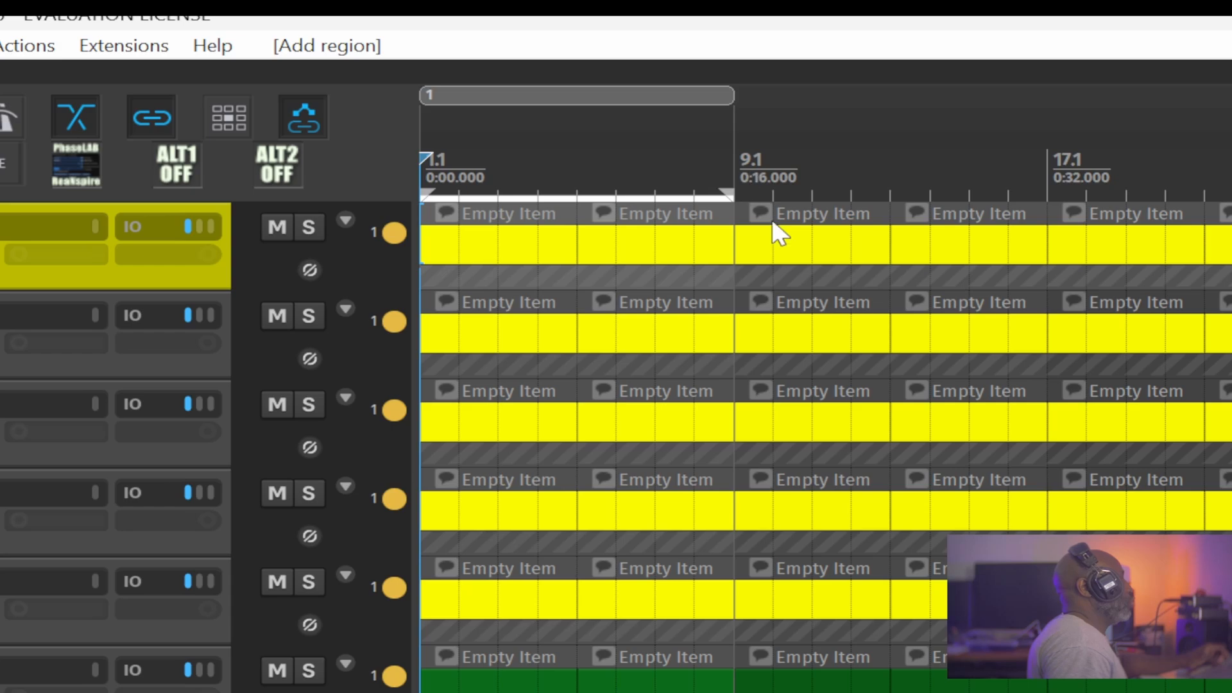
Create eight-bar regions from the pairs of KD track items starting at bars 9.1, 17.1 and 25.1.
drag(779, 262, 971, 260)
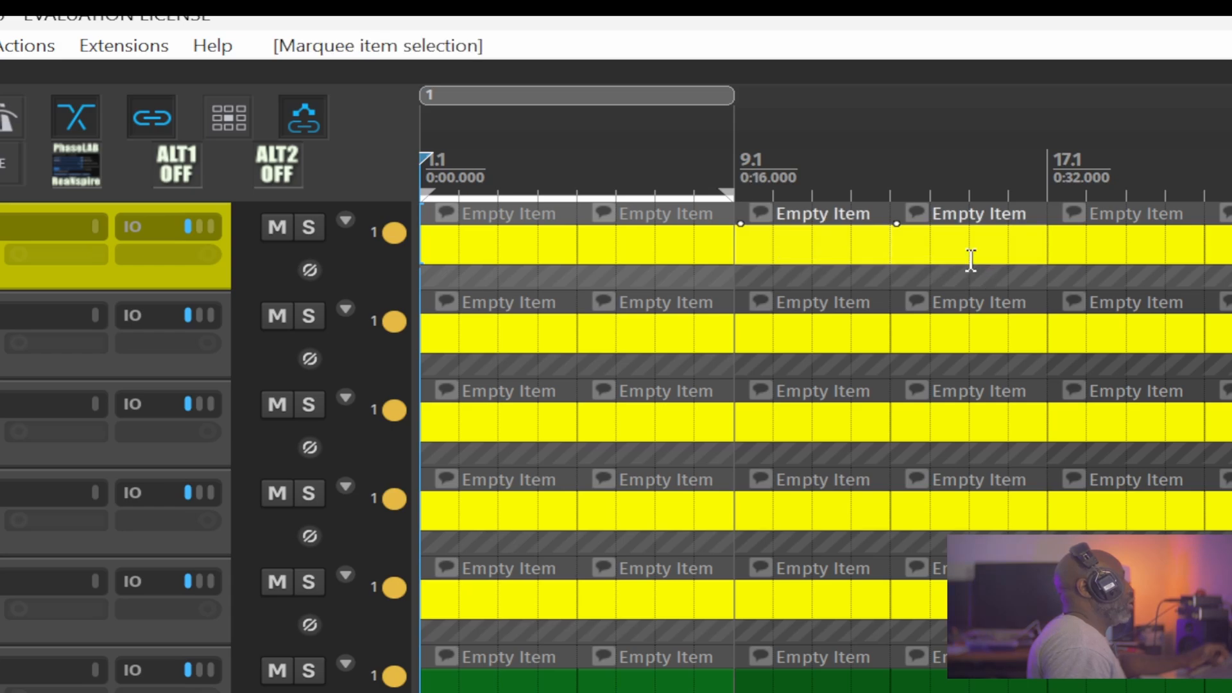
key(shift+t)
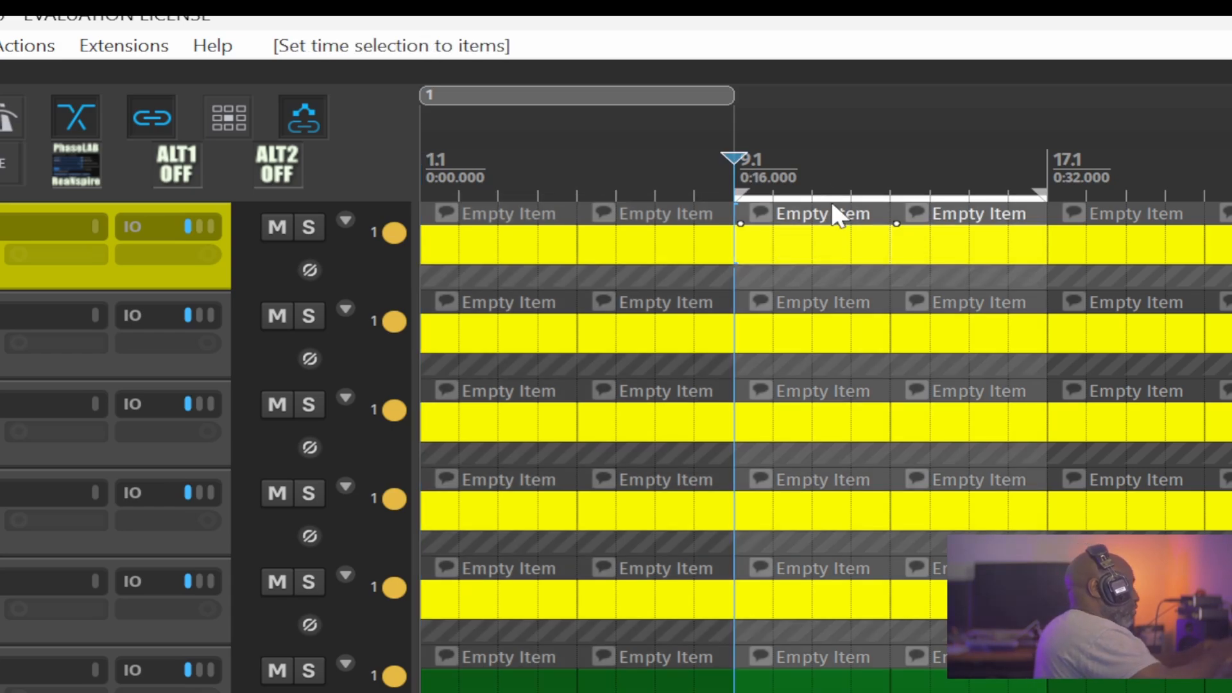
key(shift+r)
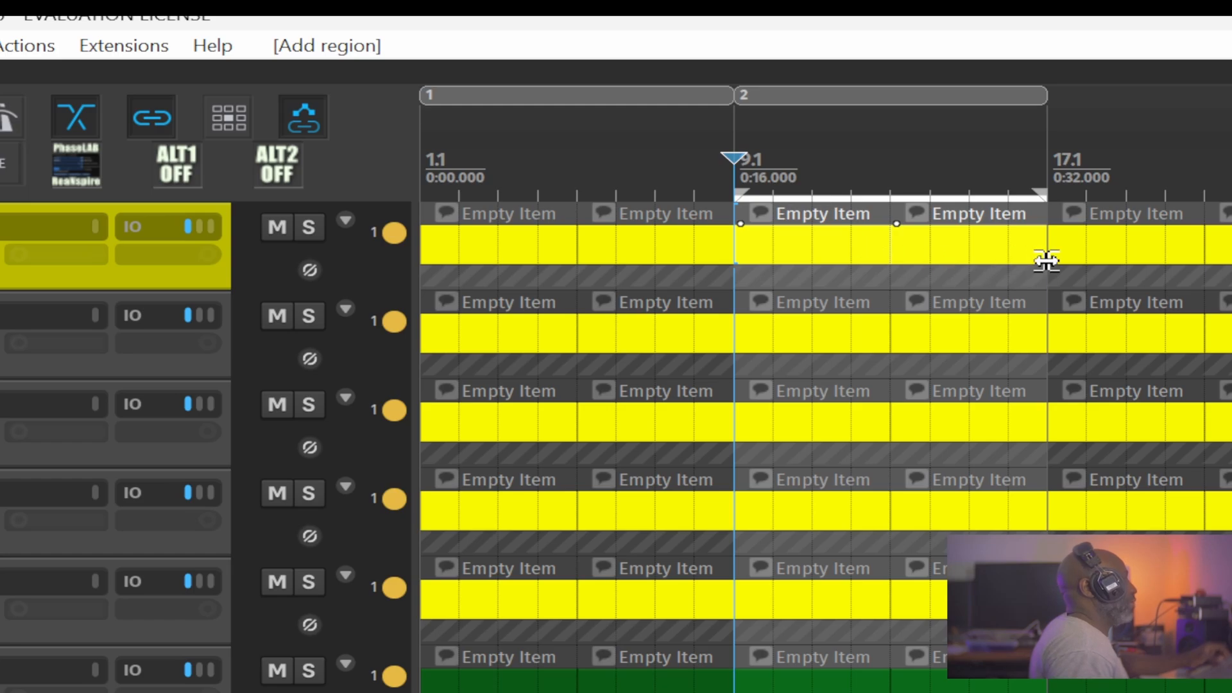
drag(1102, 240, 627, 267)
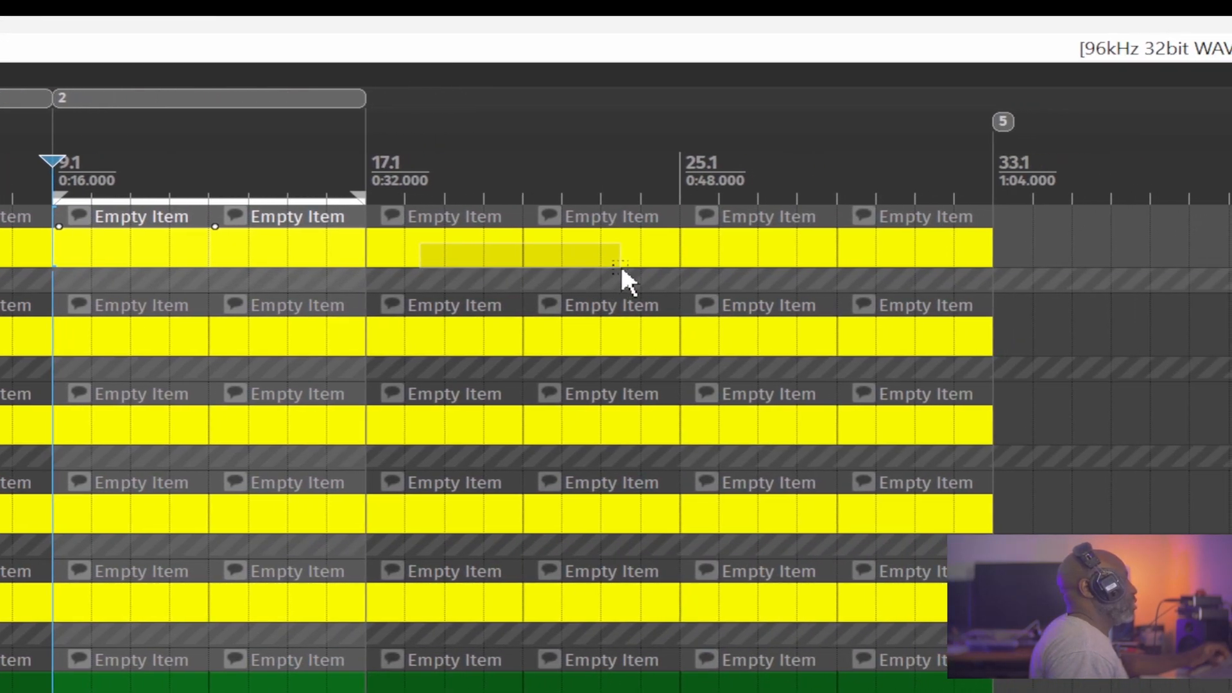
drag(621, 269, 565, 251)
key(shift+r)
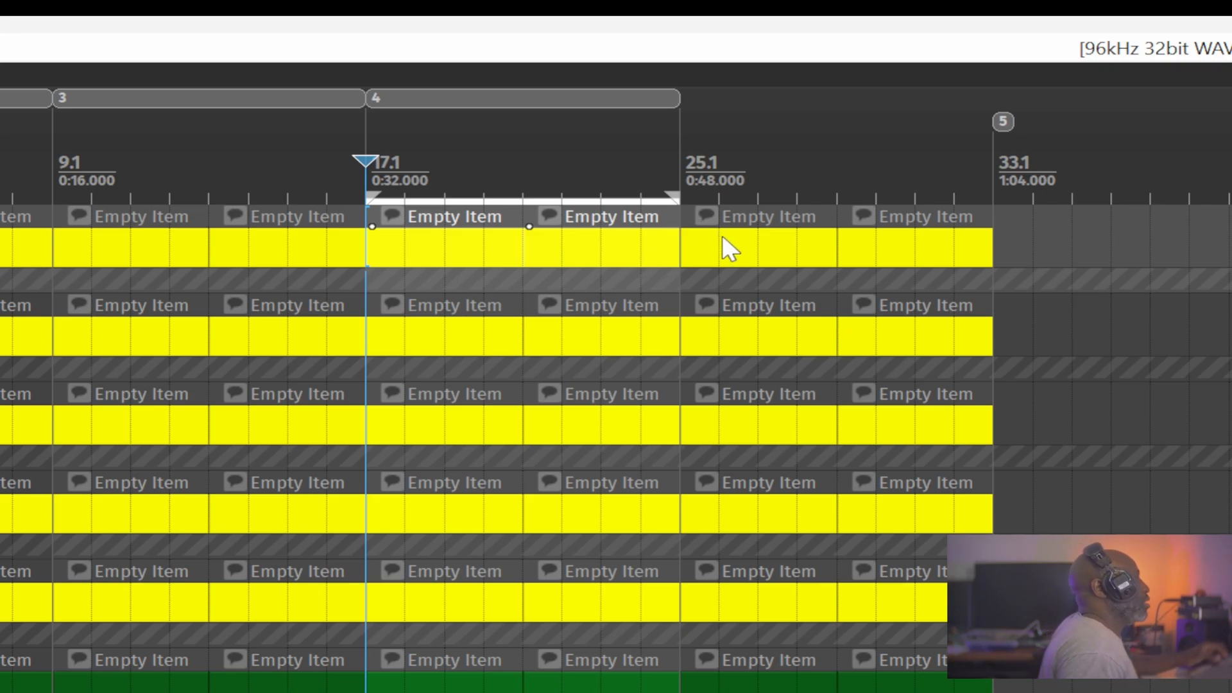
drag(723, 238, 911, 260)
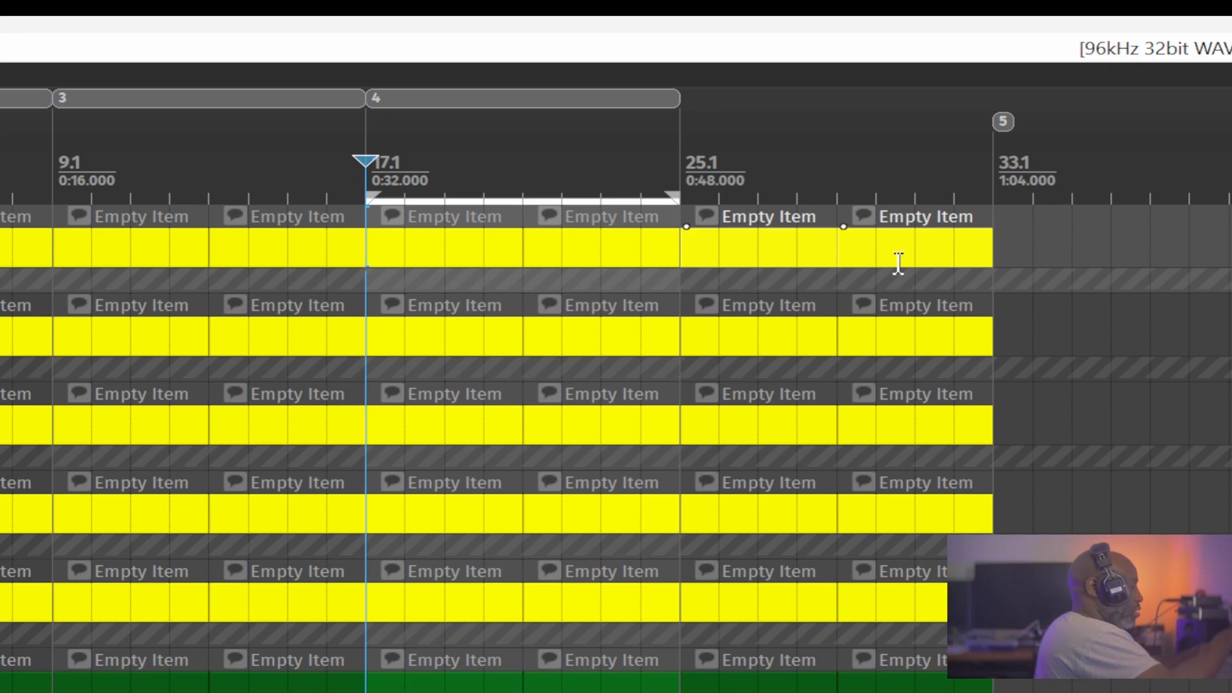
key(ctrl+shift+t)
key(shift+r)
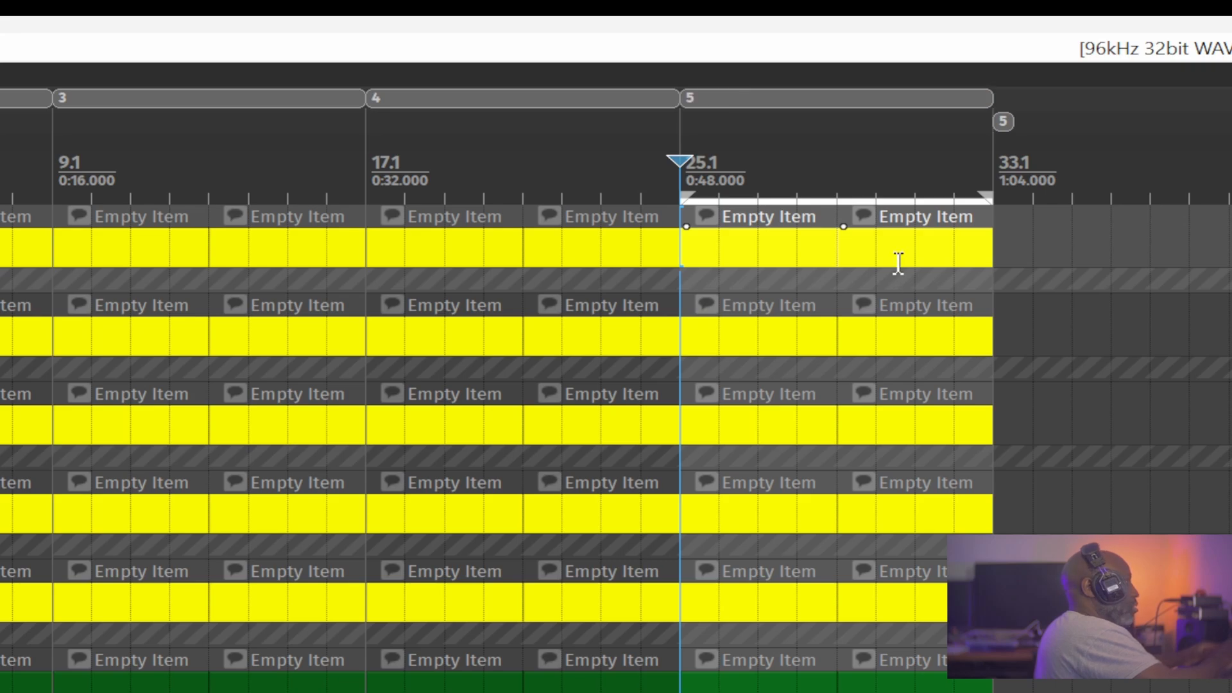
Remove marker 5 at bar 33.1 and clear the media item selection.
double_click(997, 114)
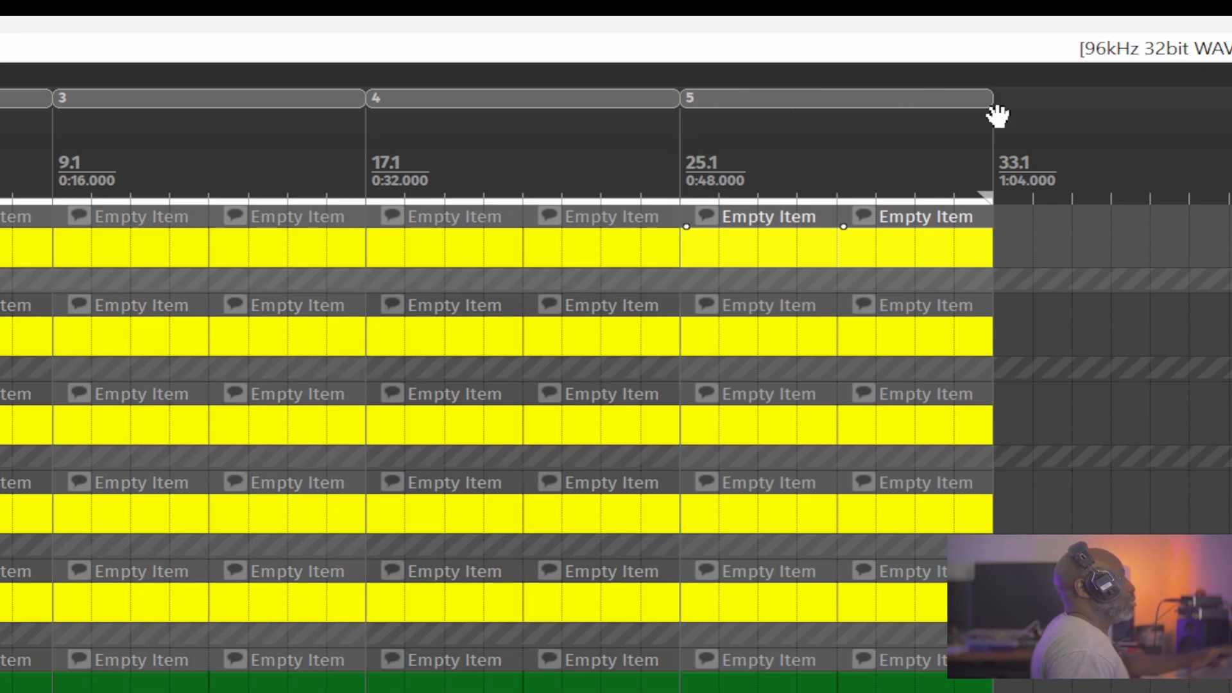
click(900, 215)
click(808, 148)
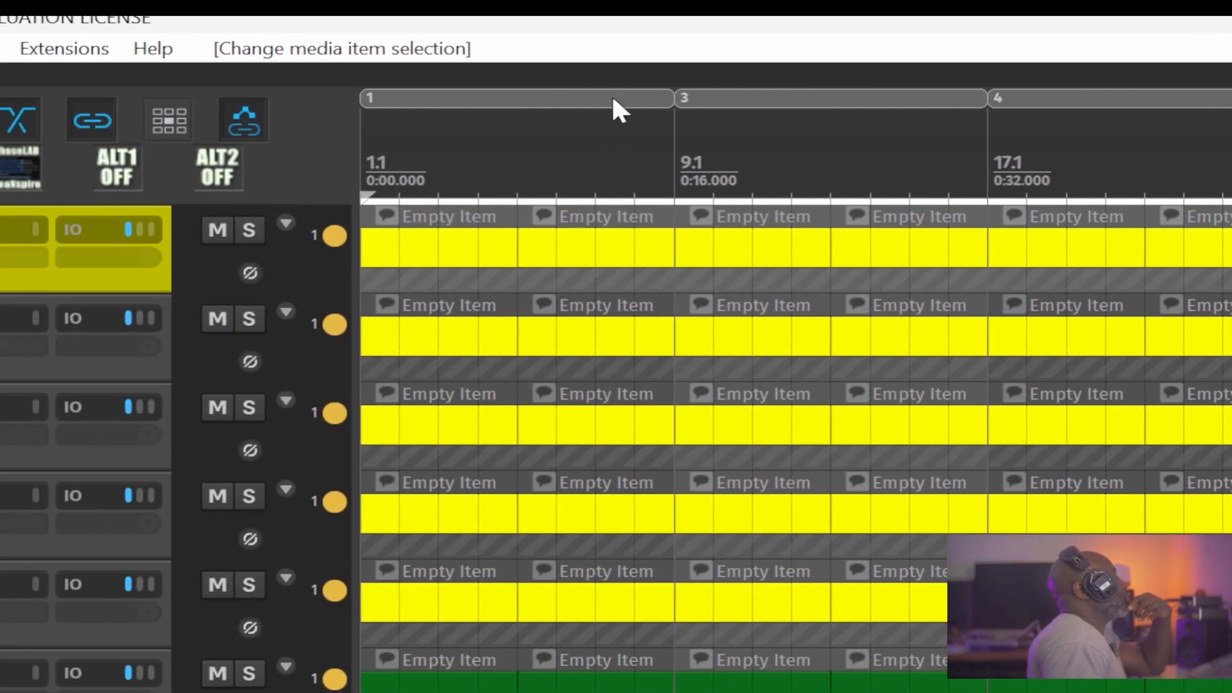
Open the Region/Marker Manager from the first region's edit settings, then resize and reposition the manager window.
shift+double_click(612, 99)
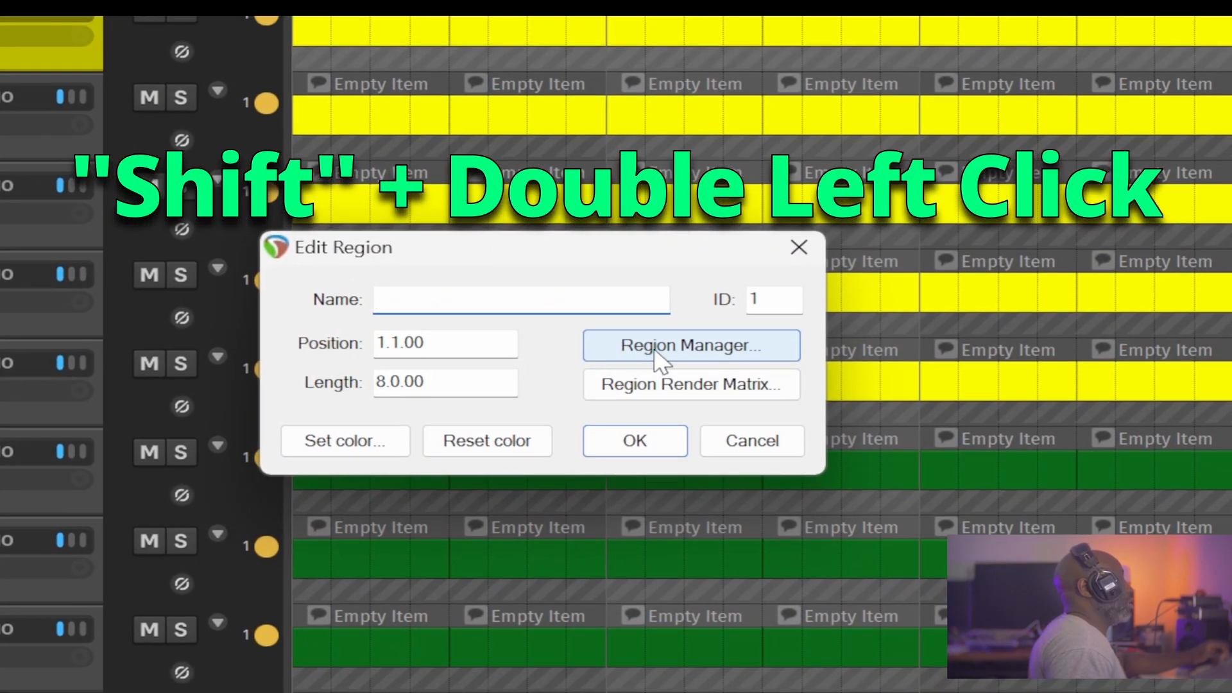
click(669, 350)
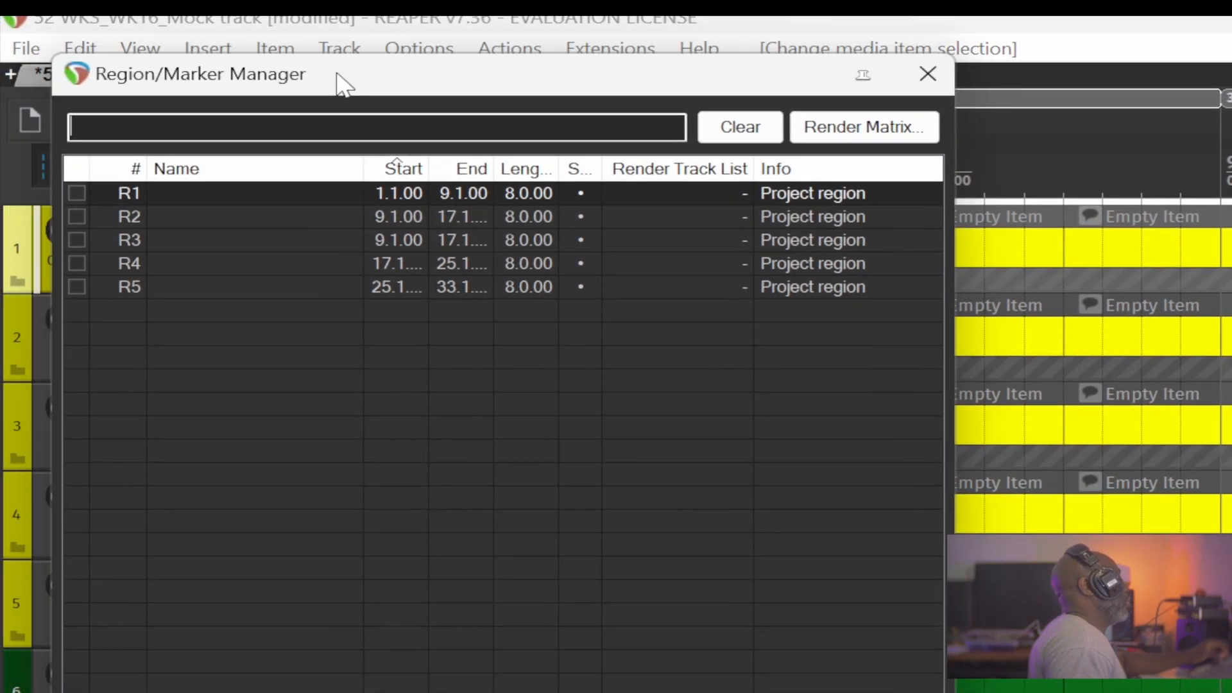
mouse_move(335, 77)
mouse_down()
mouse_move(916, 484)
mouse_move(991, 465)
mouse_up()
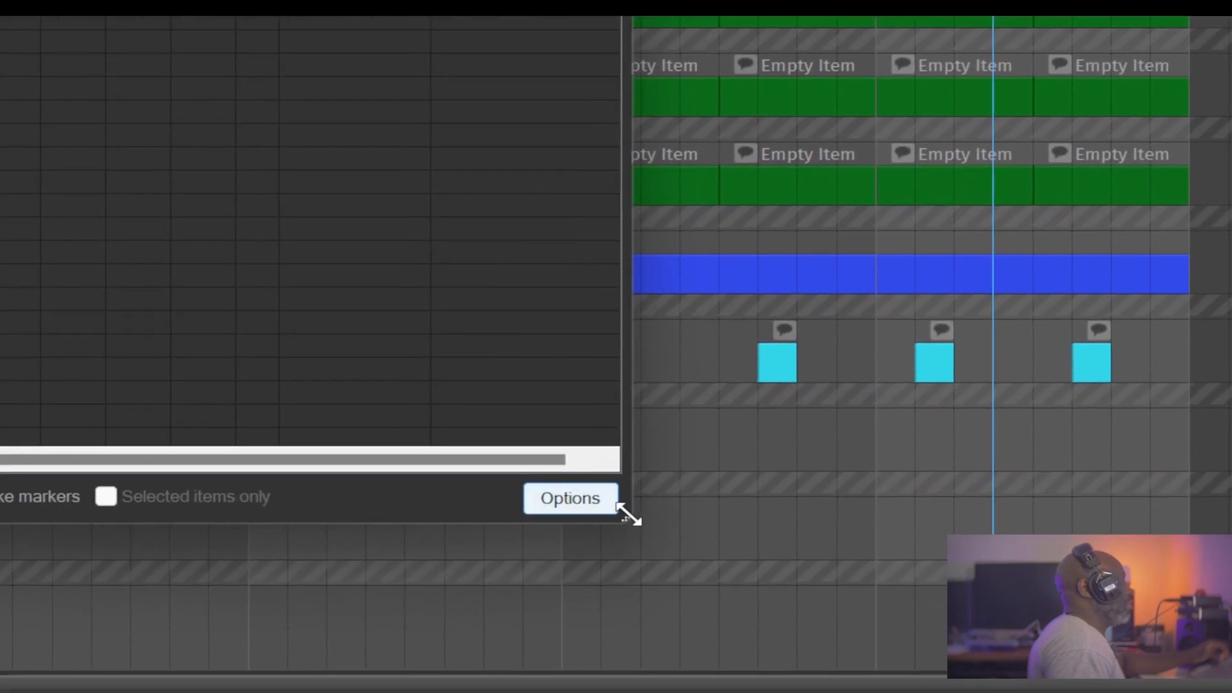
drag(625, 523, 999, 531)
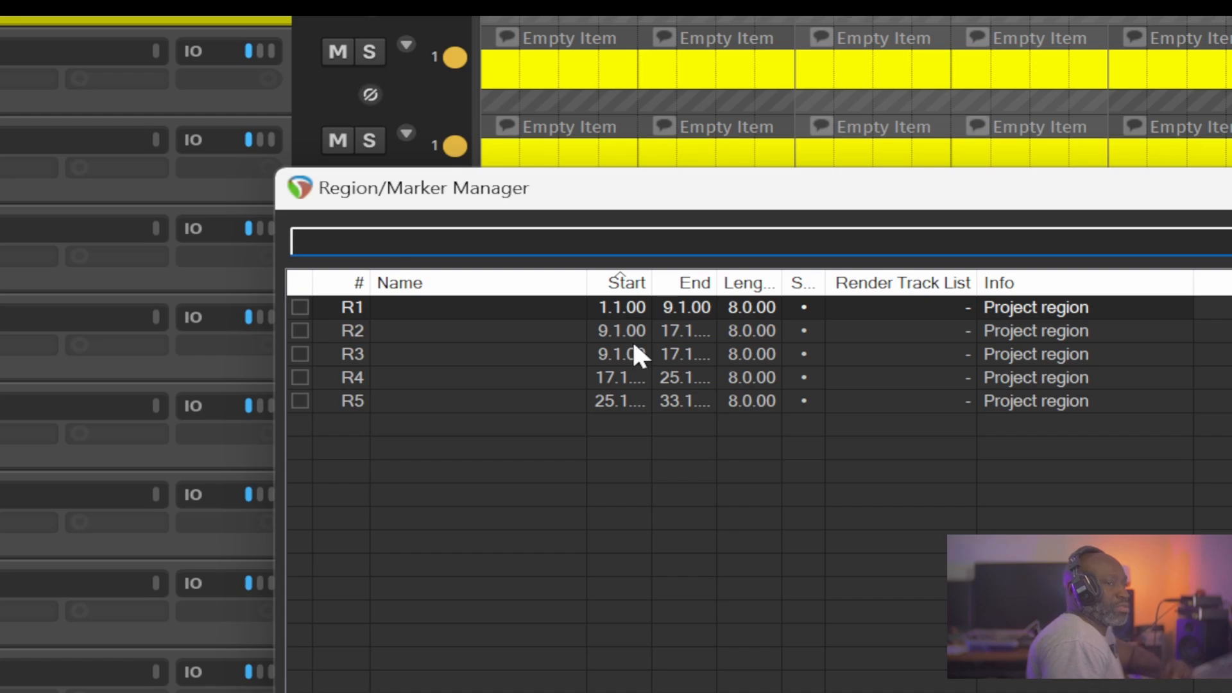
drag(635, 186, 496, 180)
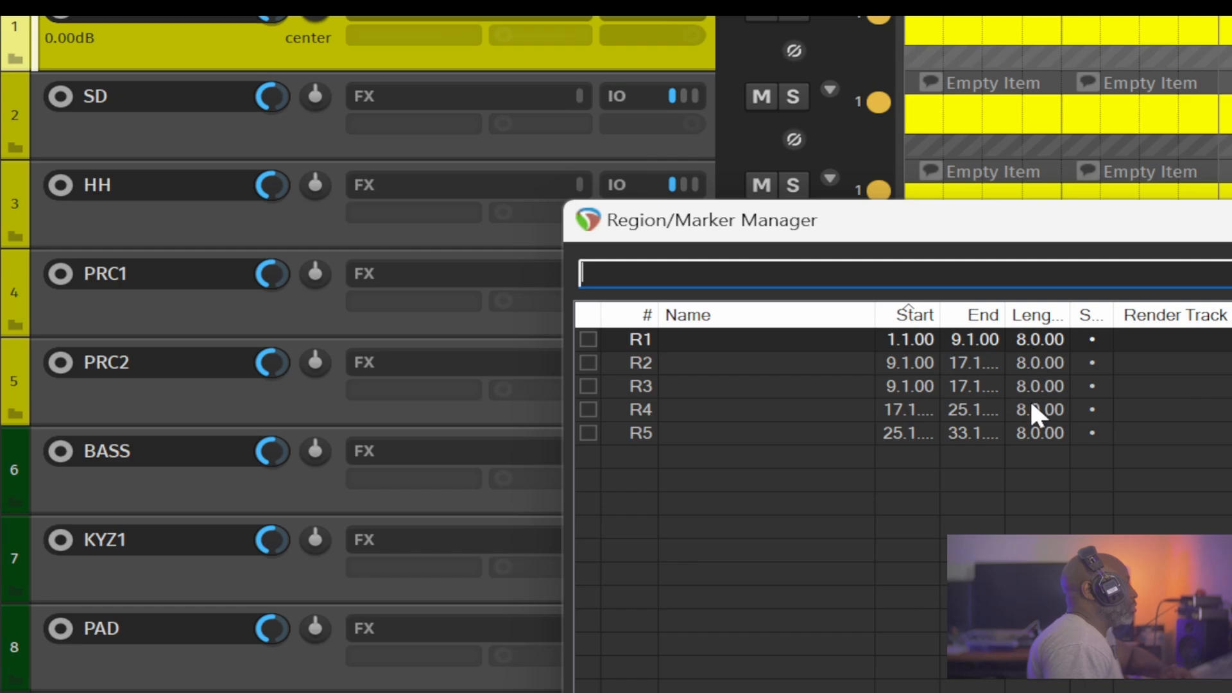
Name region R1 "Intro" and region R2 "verse 1" in the Region/Marker Manager.
double_click(718, 346)
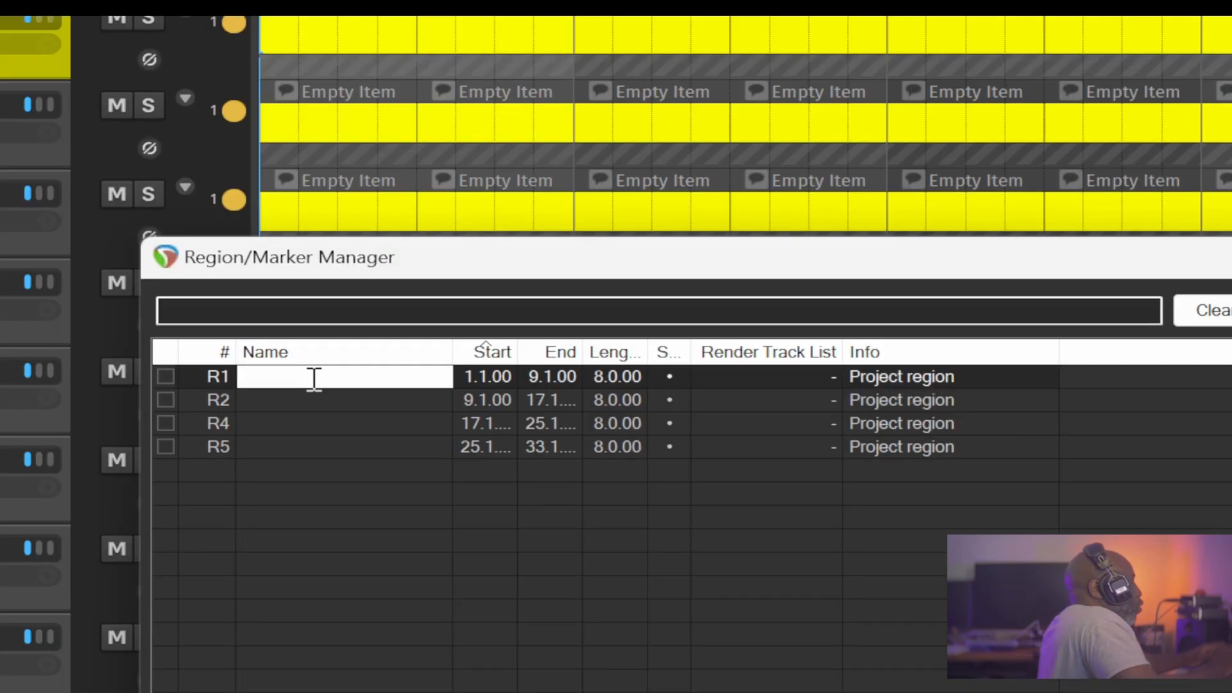
text(Intro)
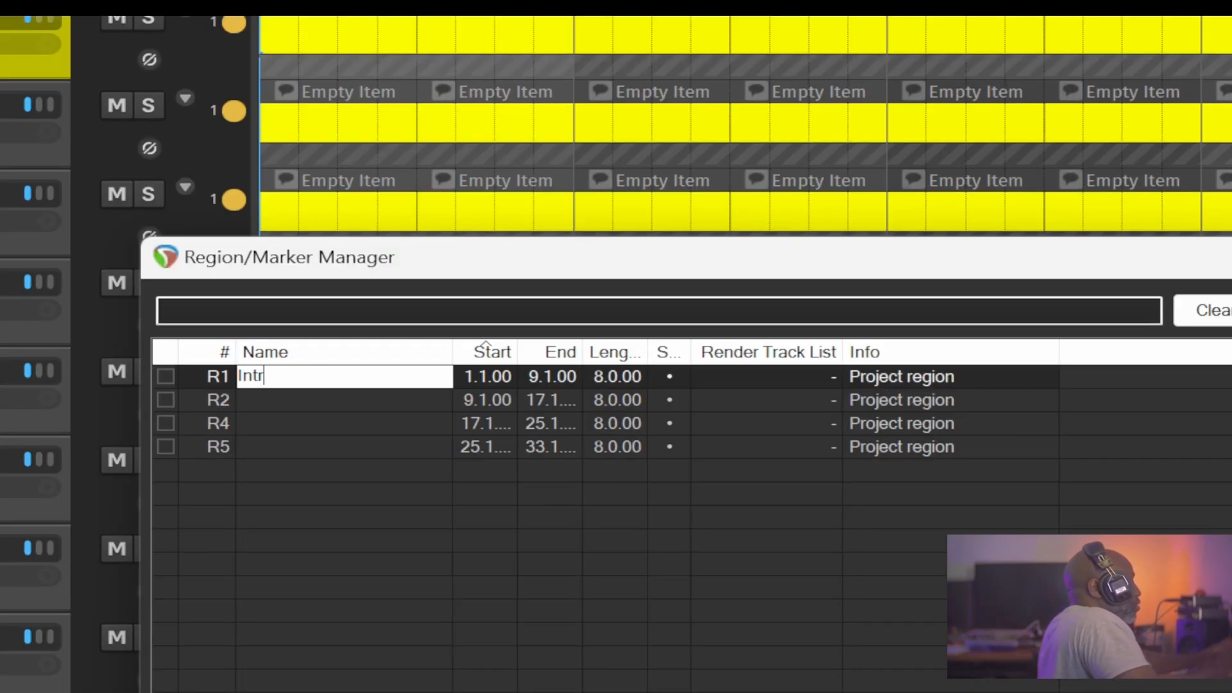
click(335, 398)
double_click(334, 395)
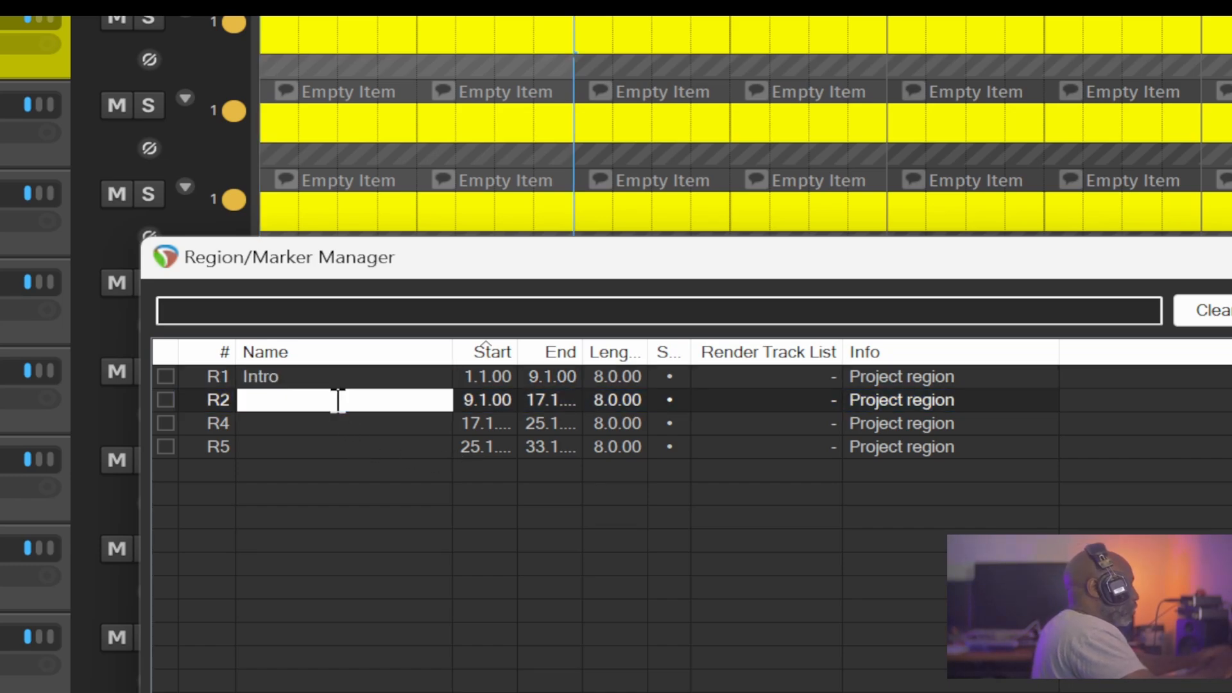
text(verse 1)
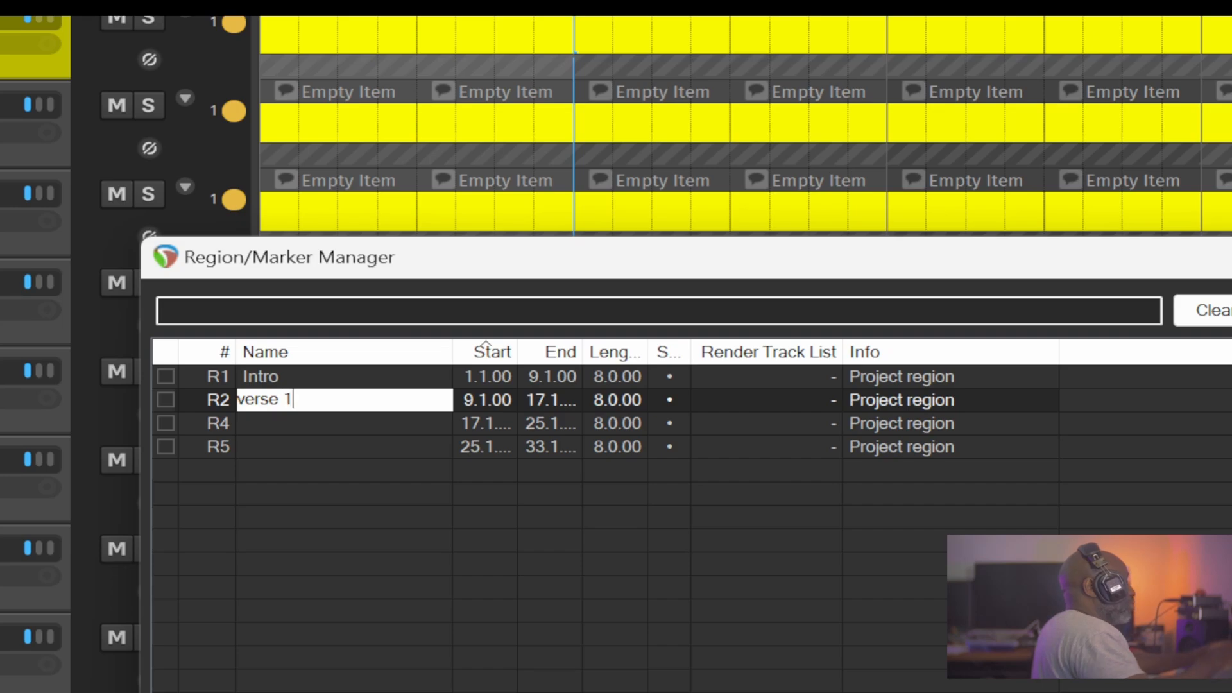
key(Return)
Name region R4 "Pre-Chorus" and region R5 "Chorus" in the Region/Marker Manager.
double_click(293, 423)
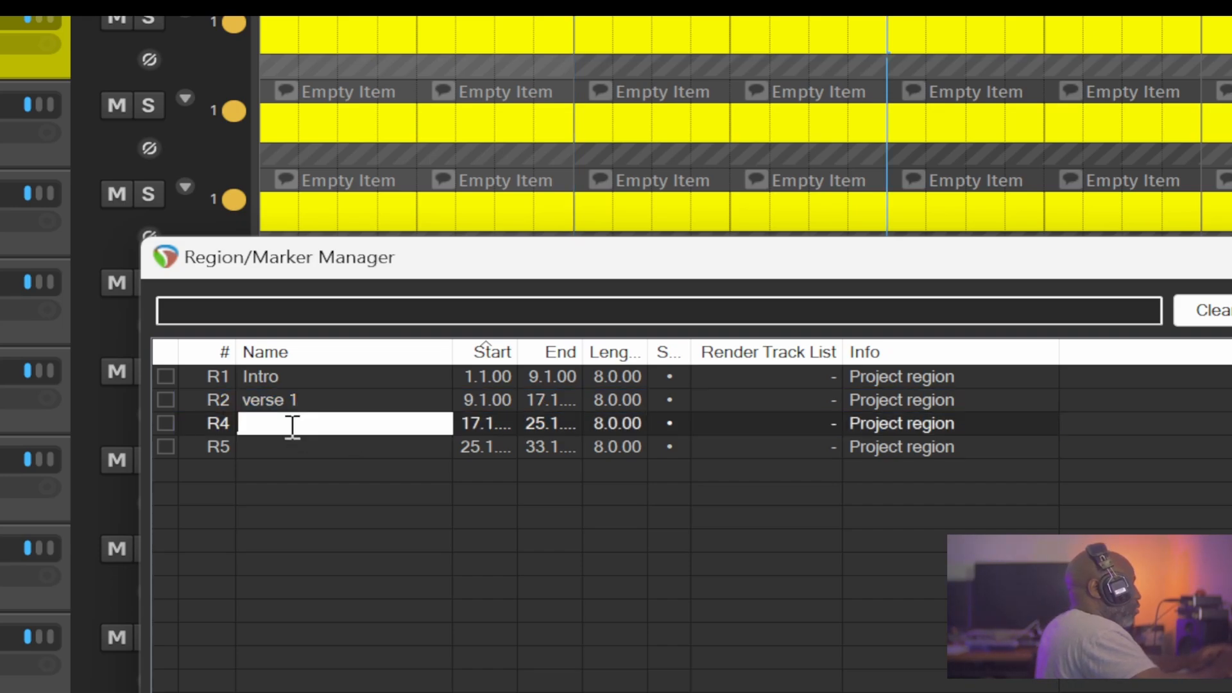
text(prePr)
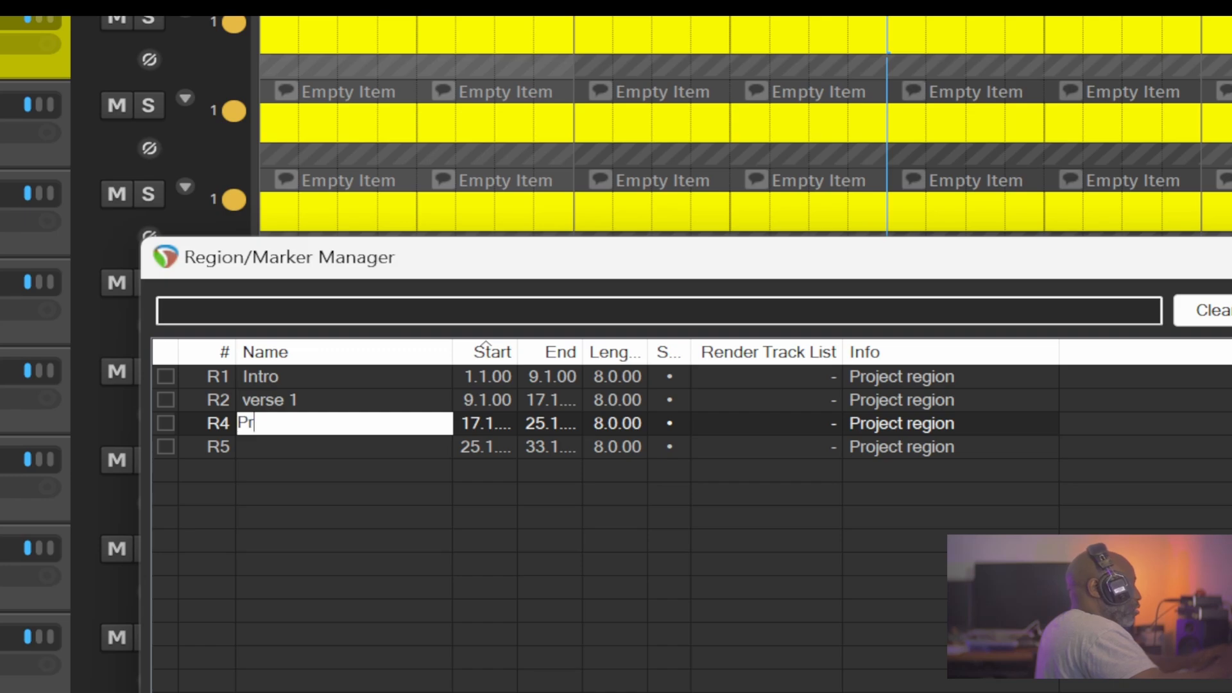
text(e-Ch)
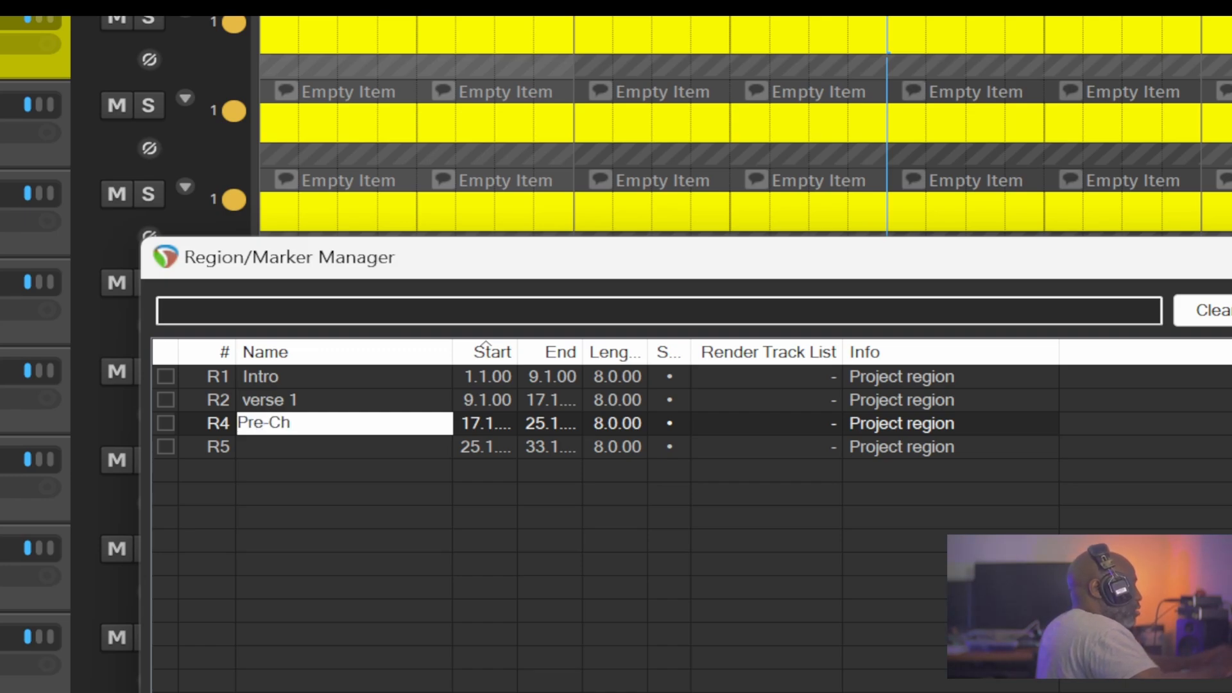
text(orus)
key(Return)
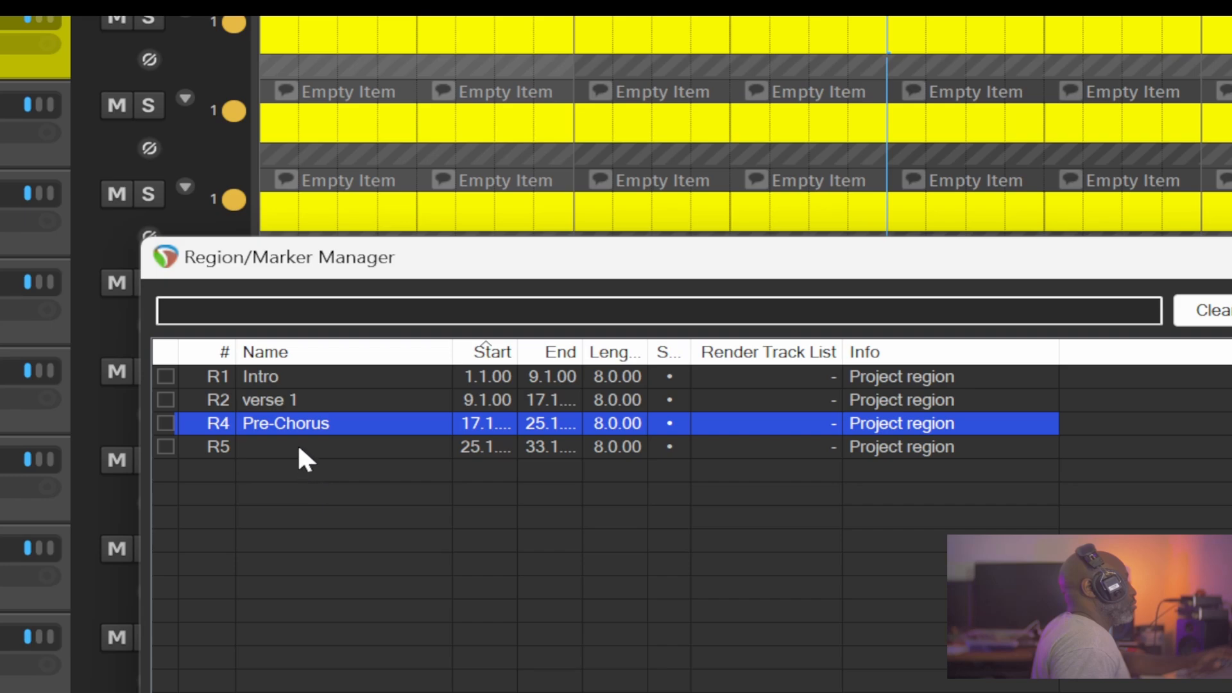
double_click(299, 449)
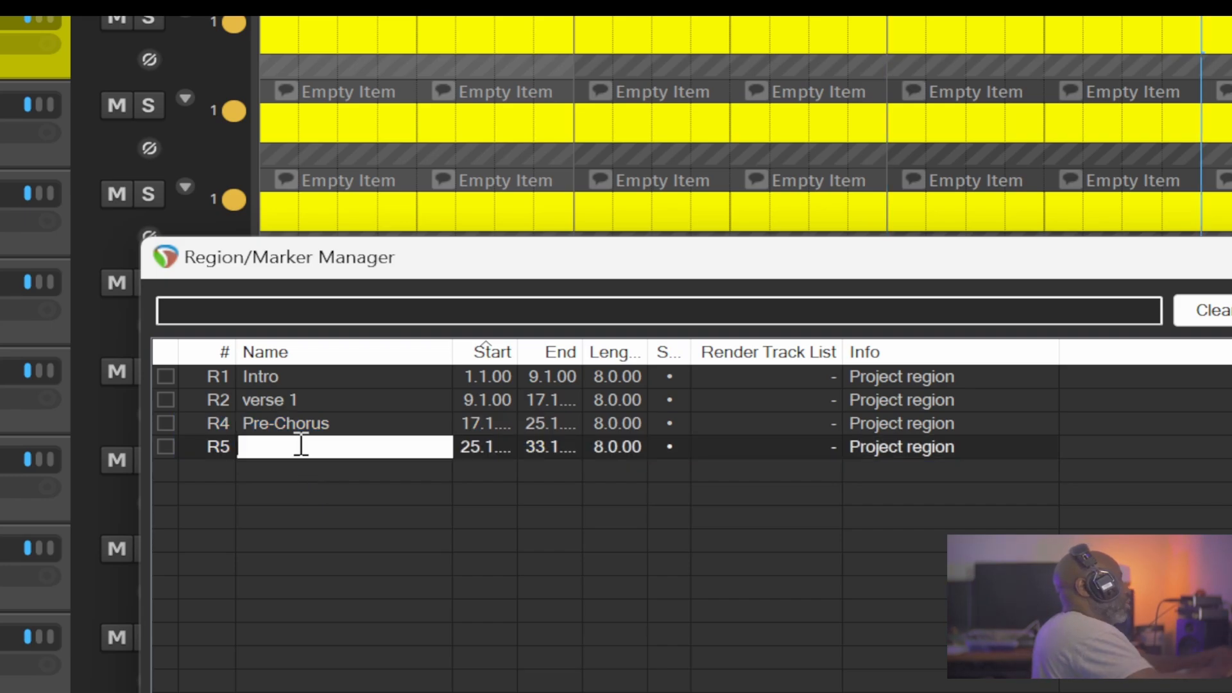
text(Chorus)
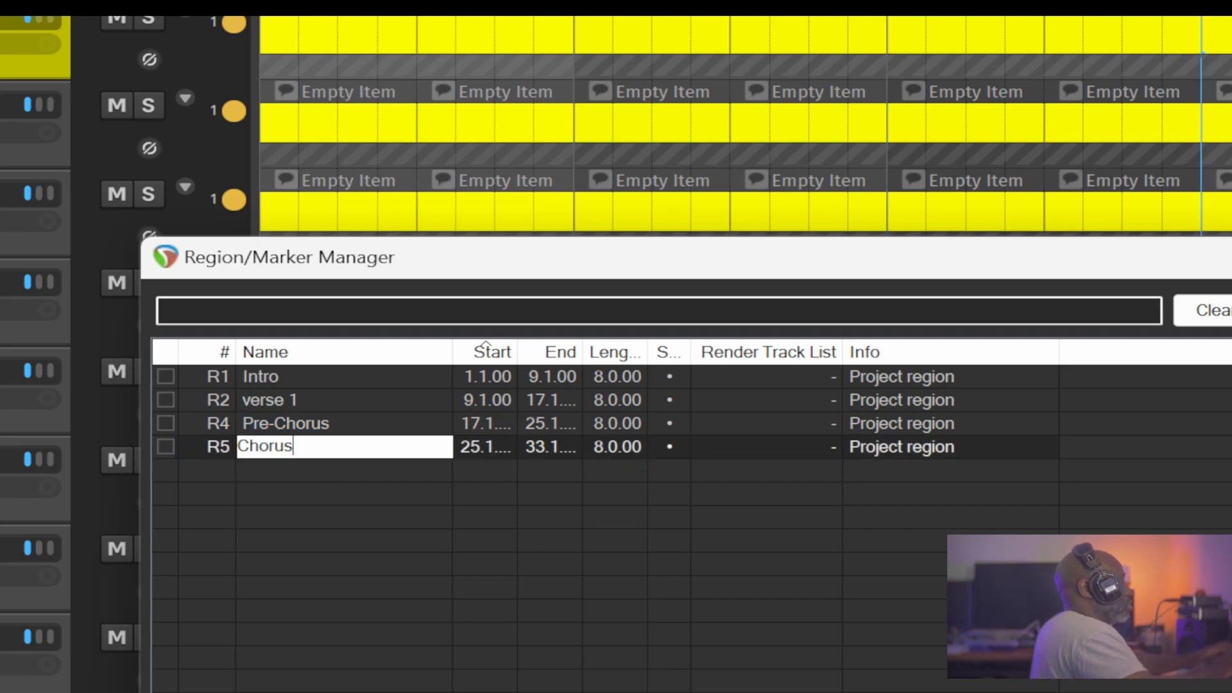
key(Return)
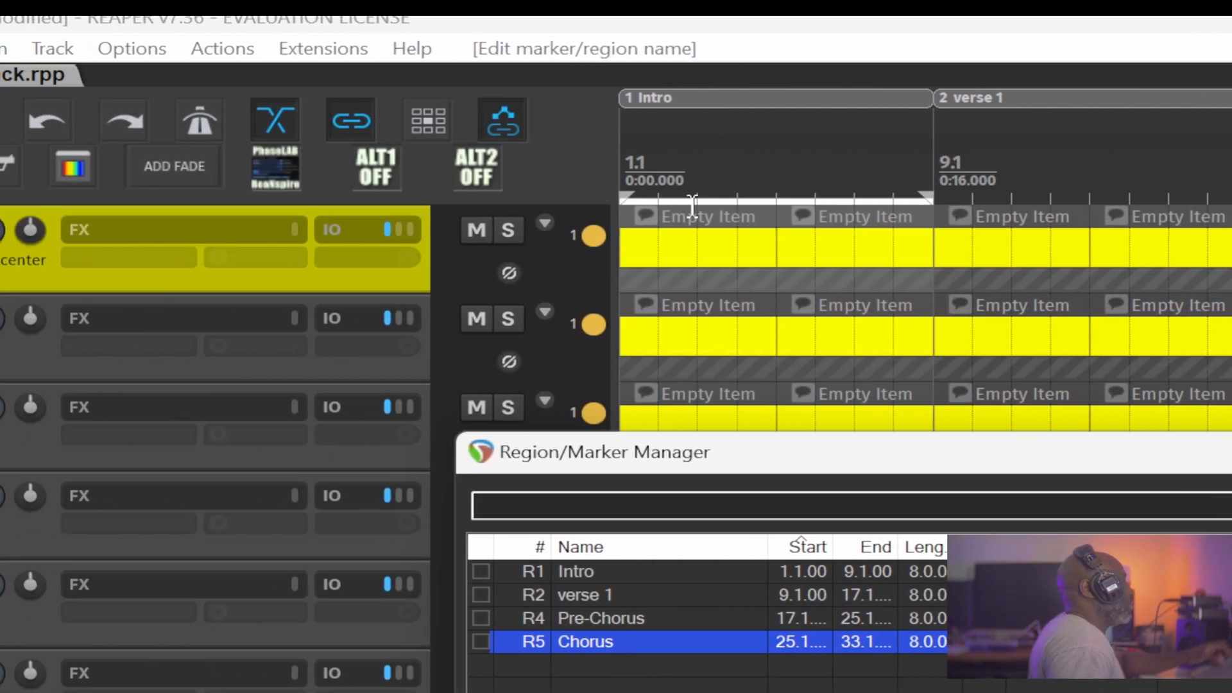
Move the manager window clear of the ruler and assign random colours to the Intro, verse 1, Pre-Chorus and Chorus regions.
drag(706, 460, 833, 393)
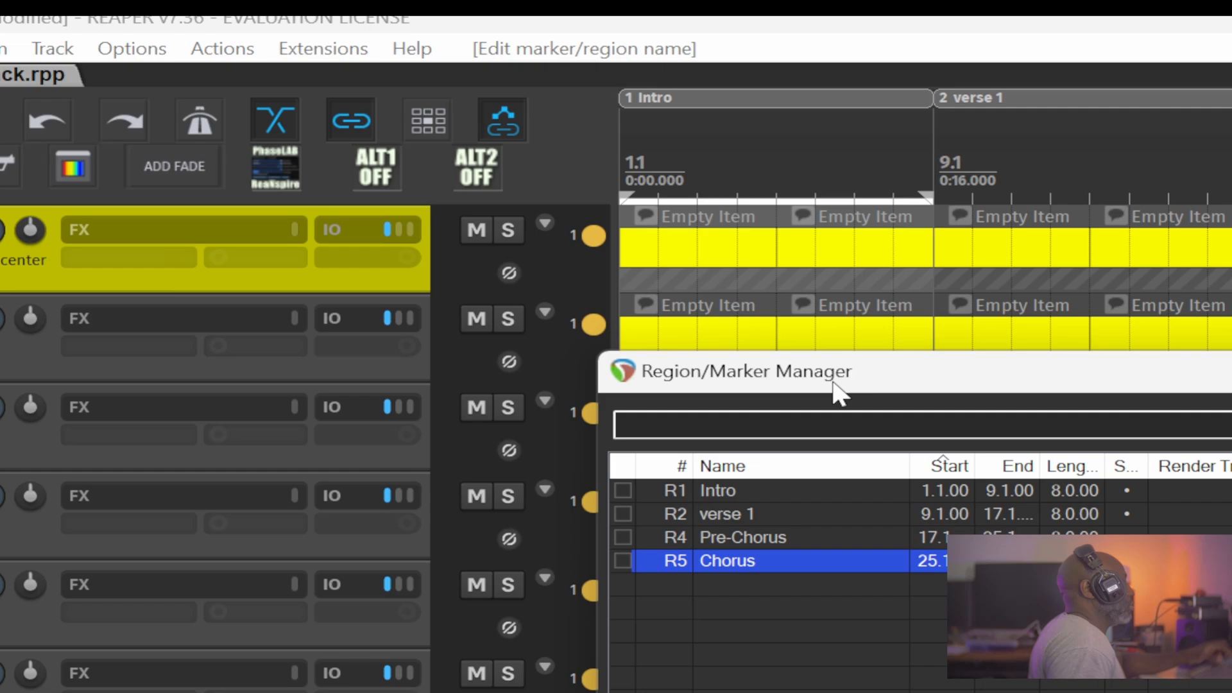
right_click(623, 490)
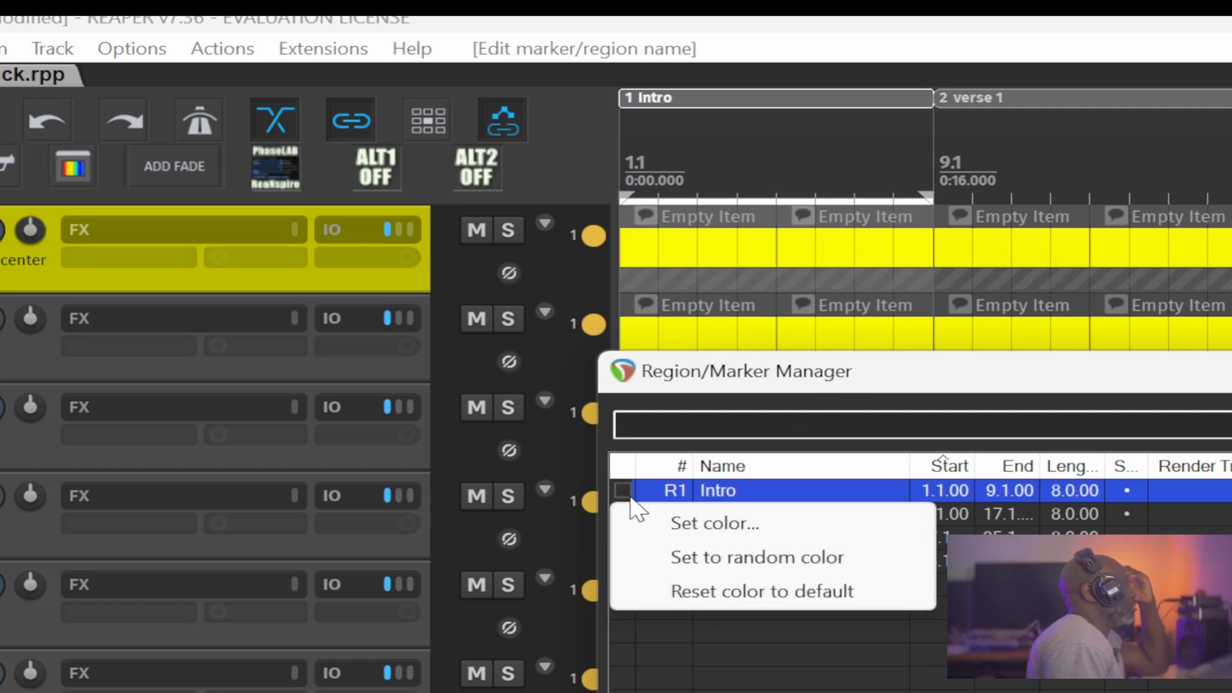
click(693, 570)
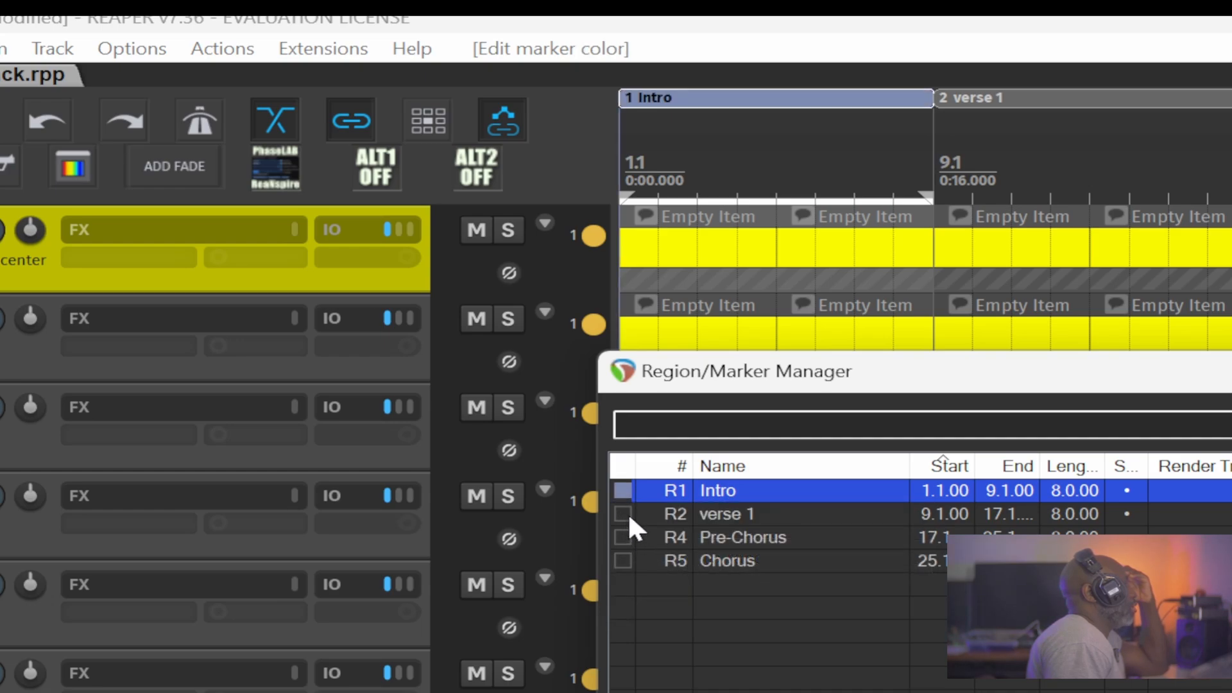
right_click(628, 513)
click(676, 580)
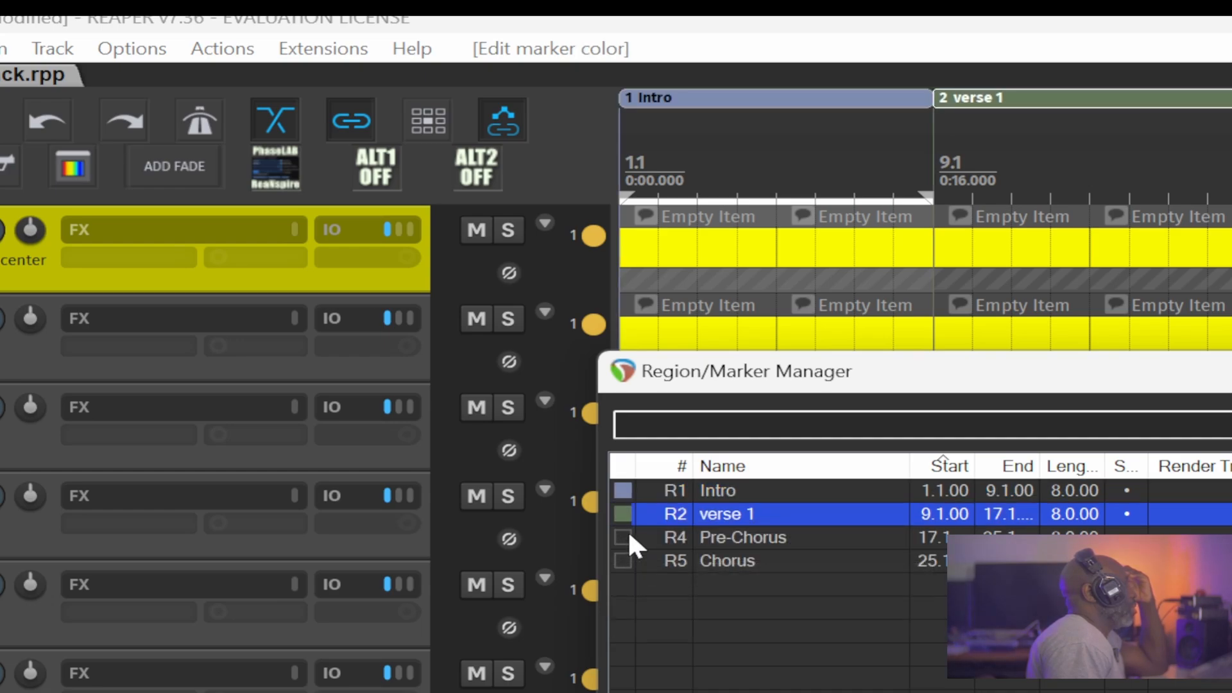
right_click(629, 534)
click(688, 608)
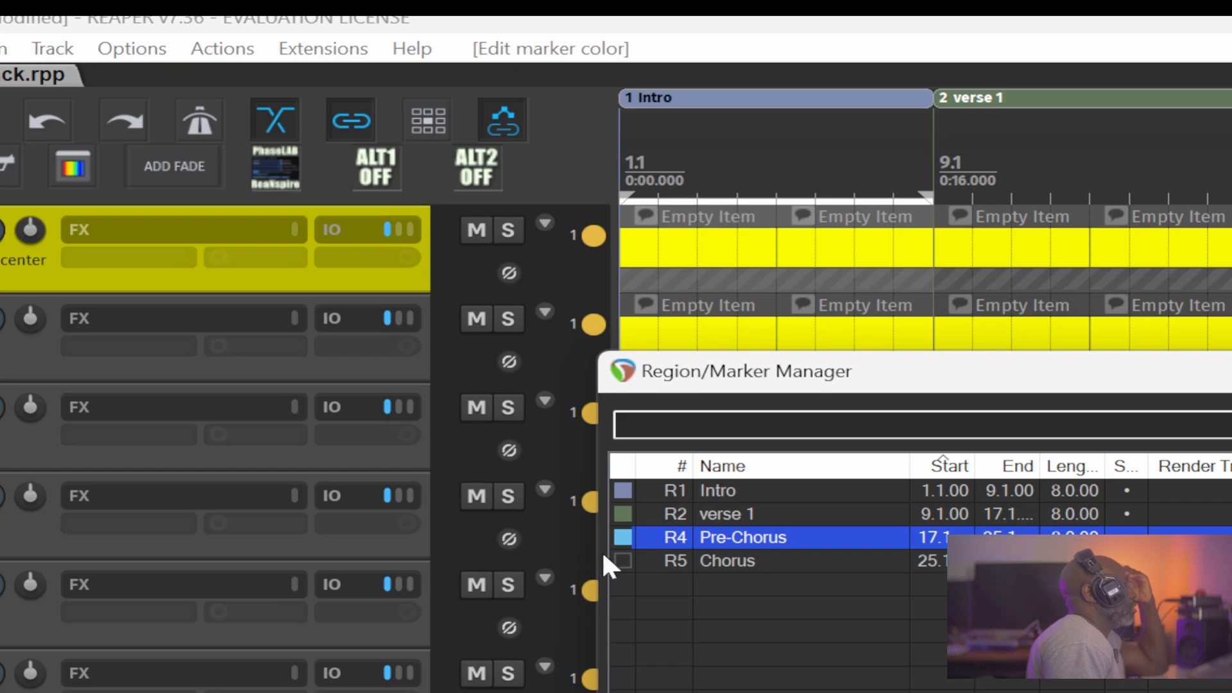
right_click(617, 558)
click(697, 625)
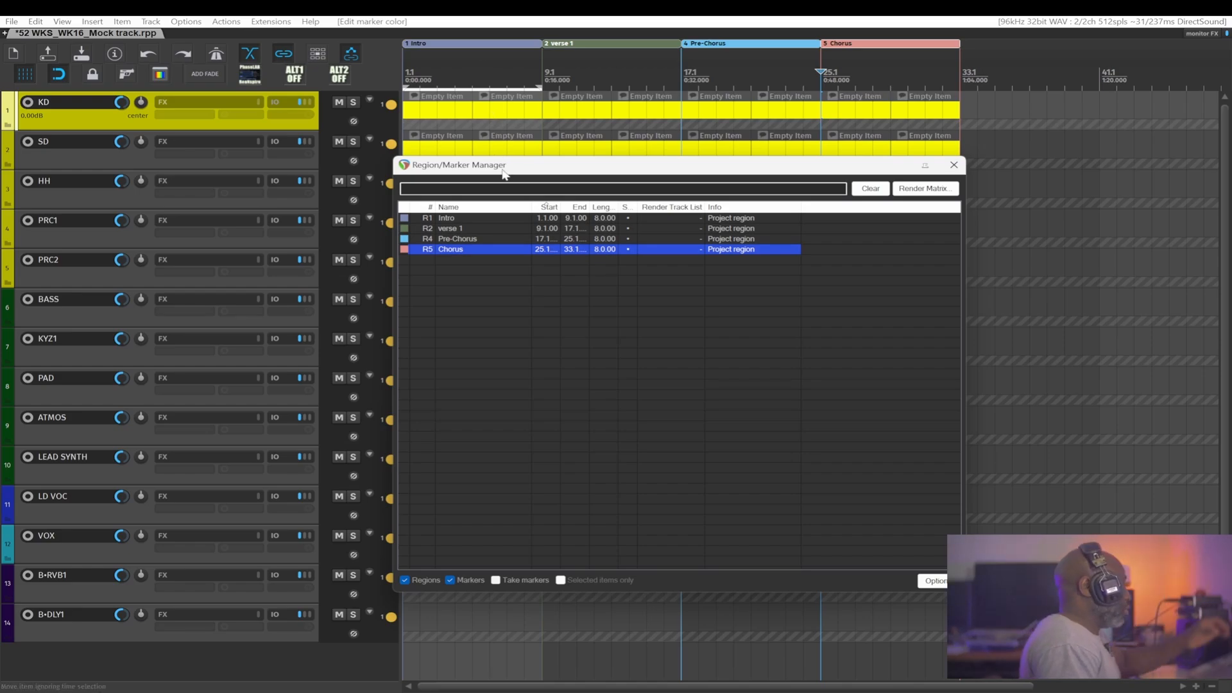
Close the Region/Marker Manager, place the edit cursor inside the Intro region and remove the time selection.
click(954, 165)
click(576, 83)
click(521, 84)
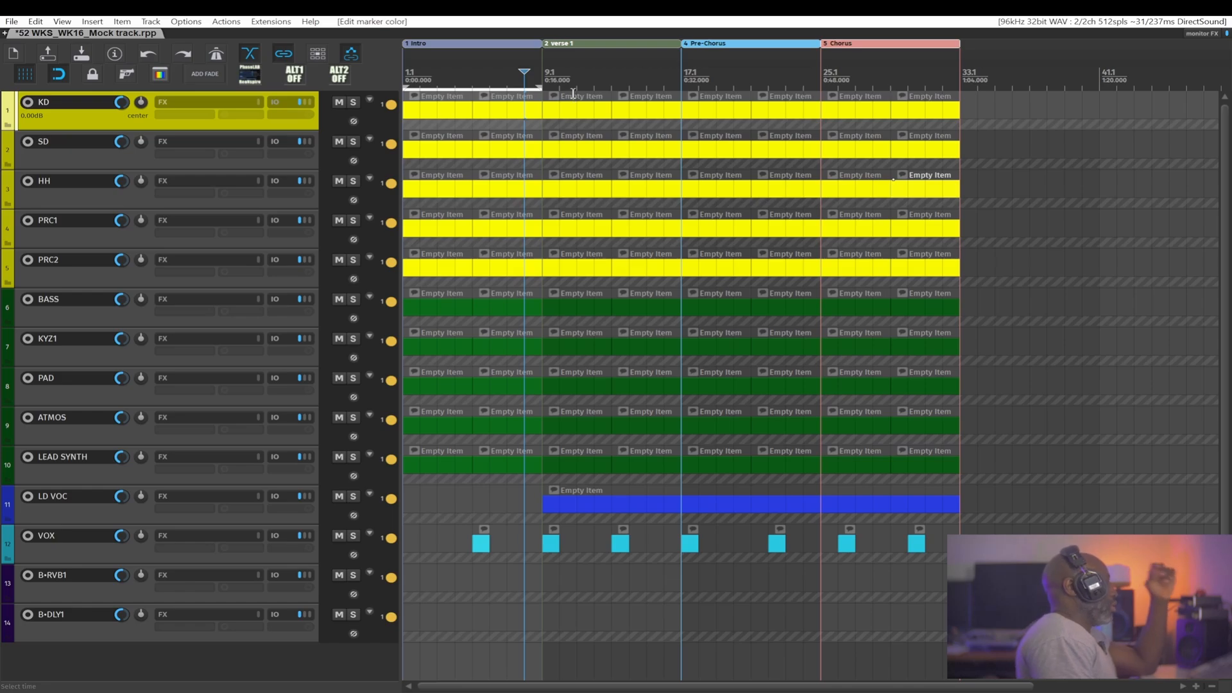
key(Escape)
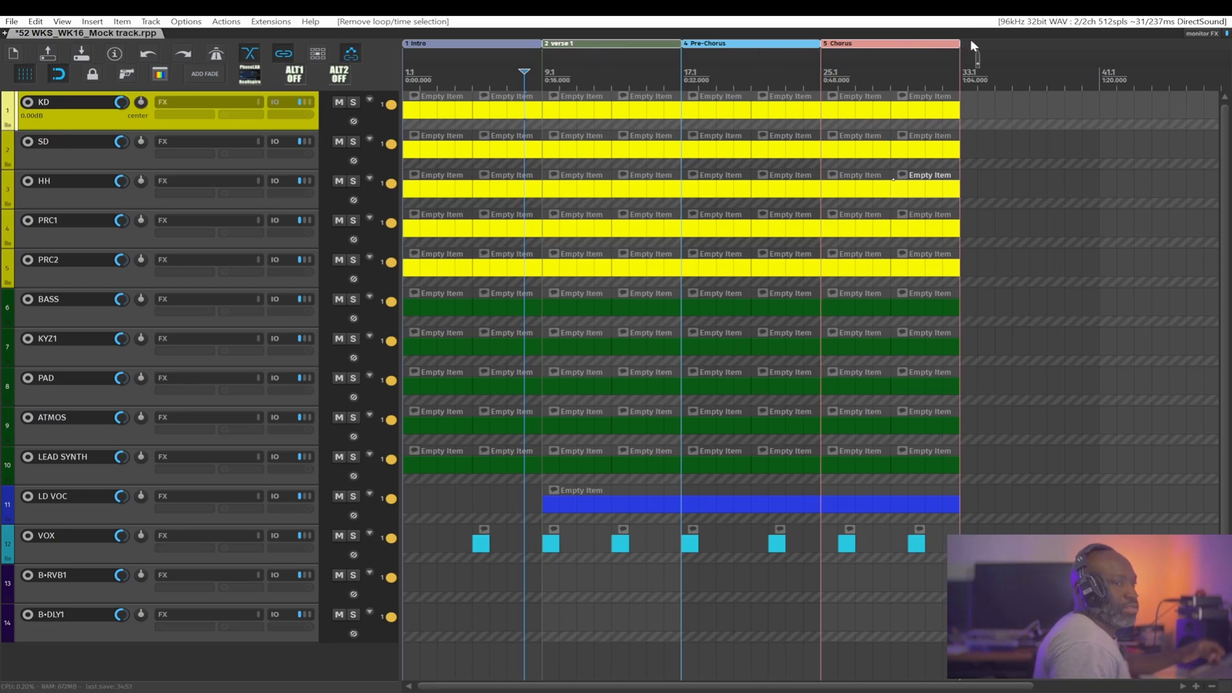
Copy the verse 1 region with its items to bar 33.1, directly after the Chorus region.
drag(964, 41, 965, 41)
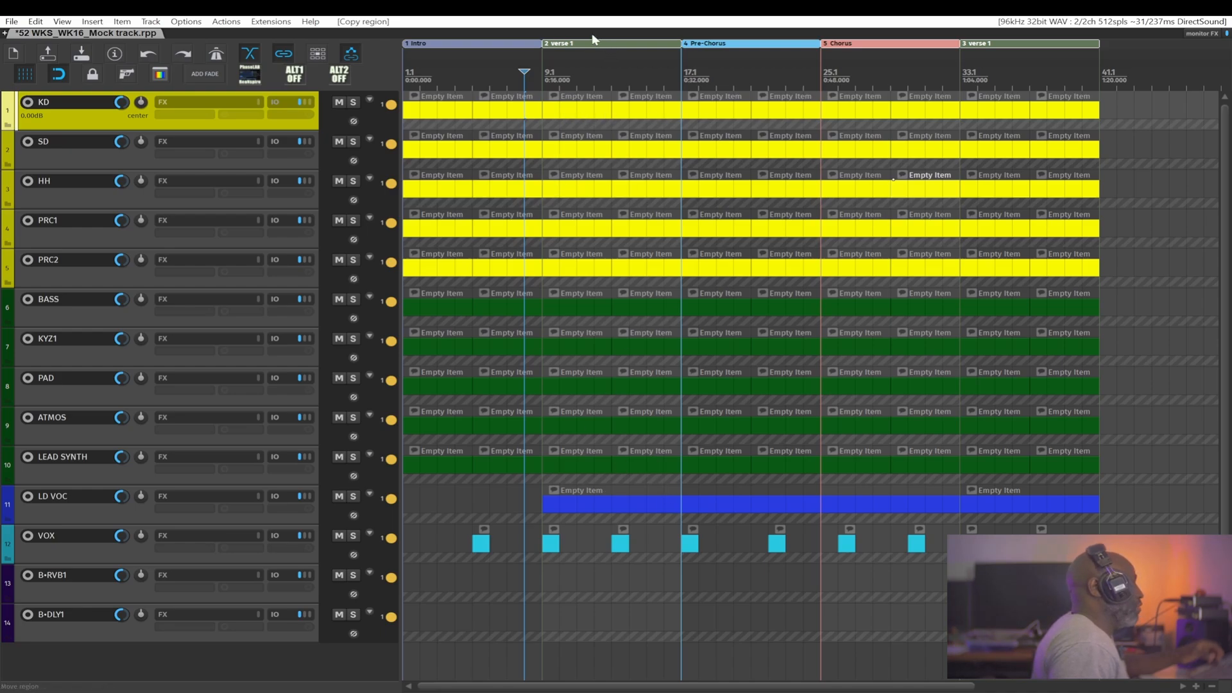
drag(1046, 124, 911, 136)
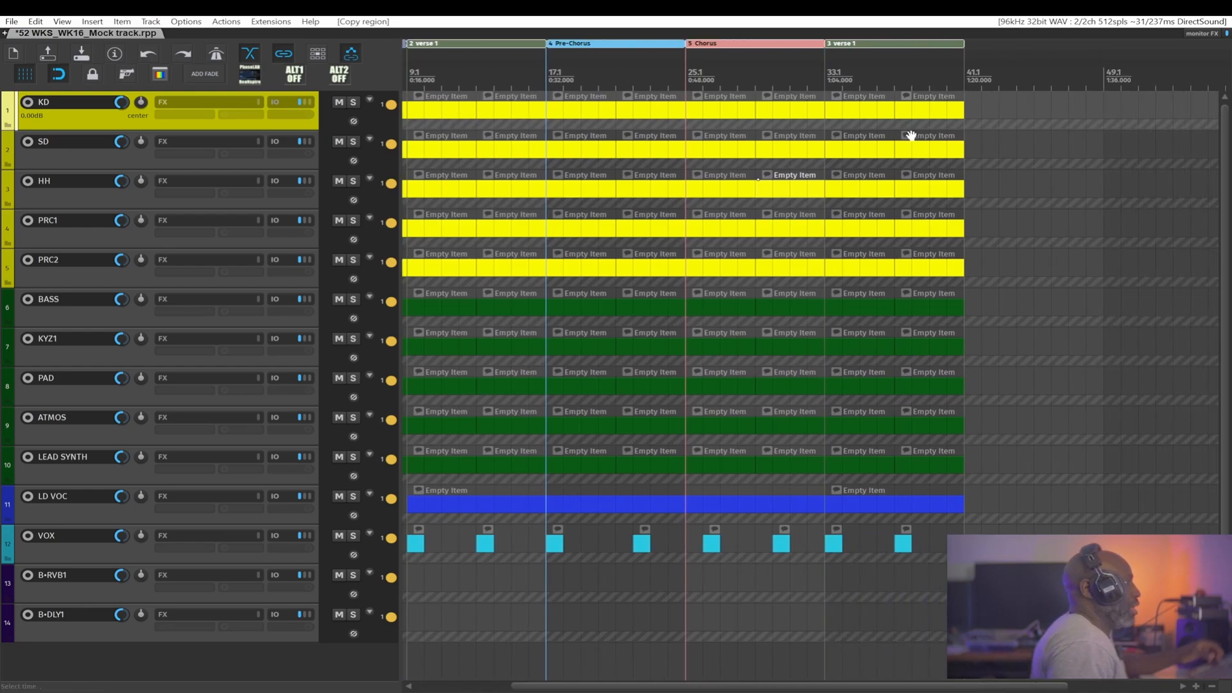
Rename the copied region at bar 33.1 "Interlude" and set its colour to blue (RGB 0, 128, 192).
click(857, 45)
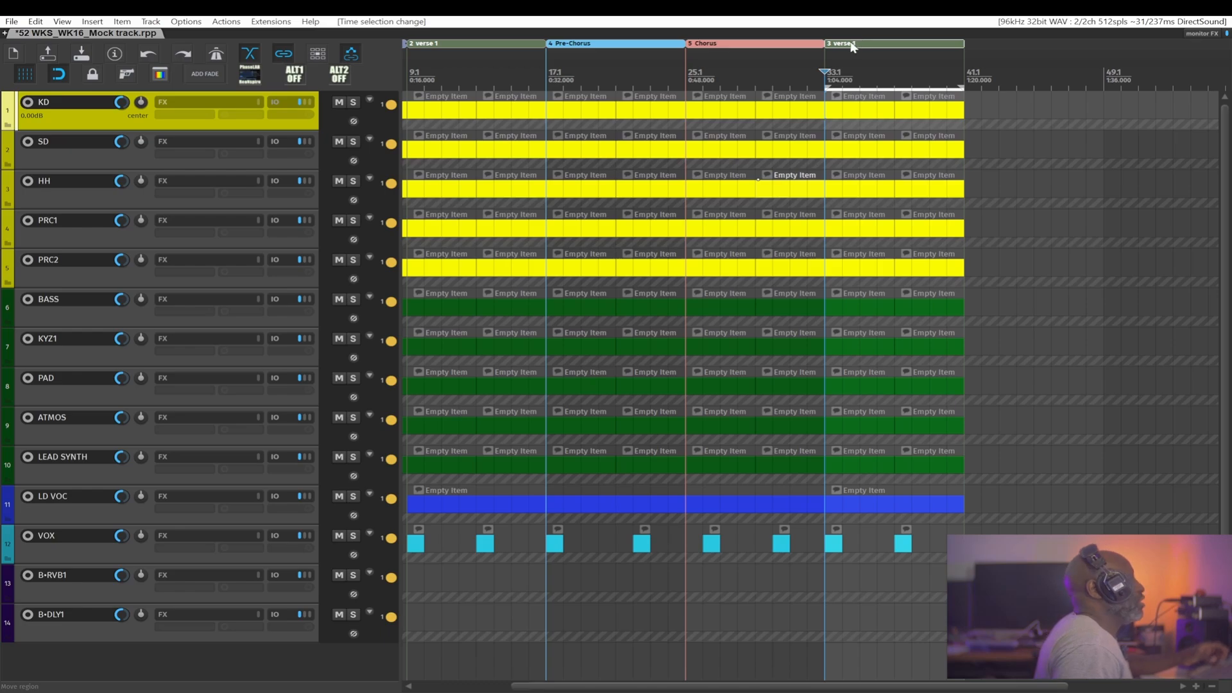
double_click(849, 43)
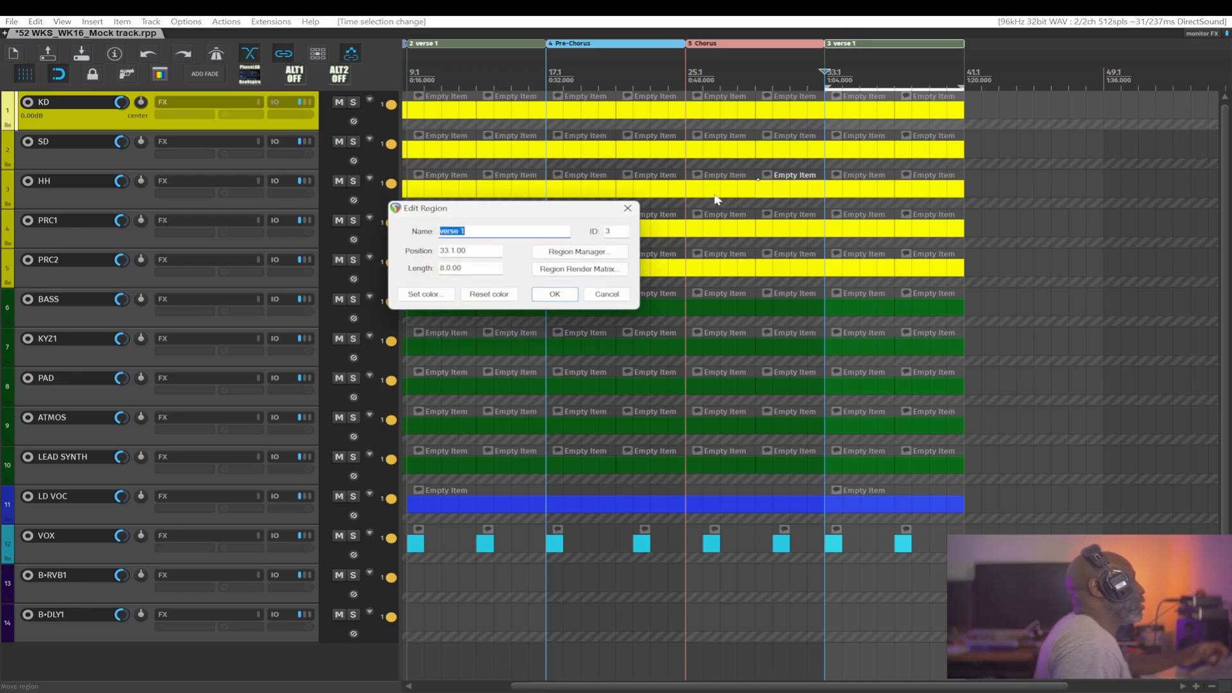
click(475, 233)
key(BackSpace)
key(BackSpace)
key(BackSpace)
key(BackSpace)
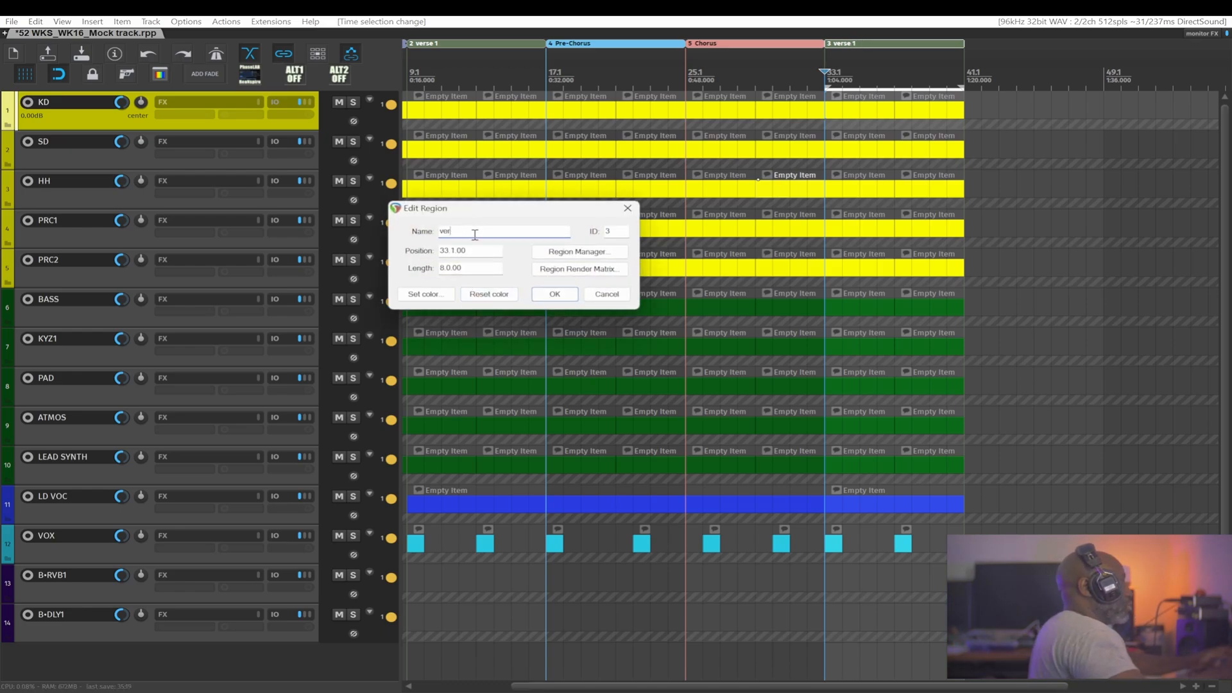
text(Interlude)
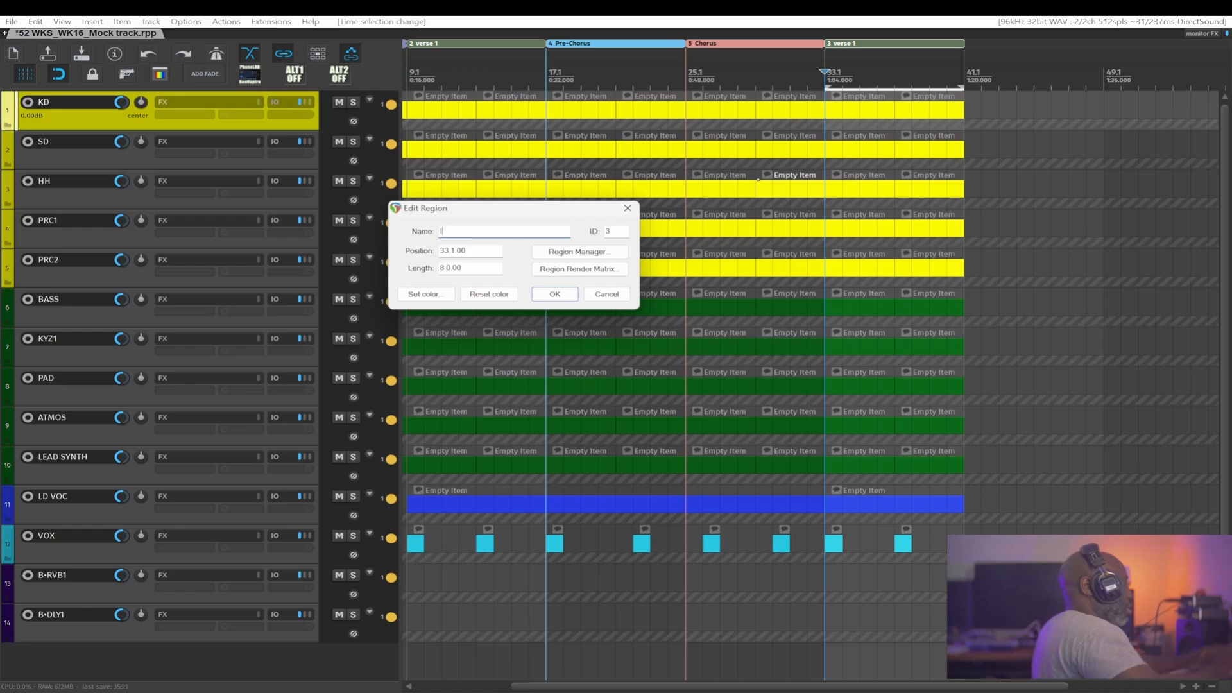
click(426, 296)
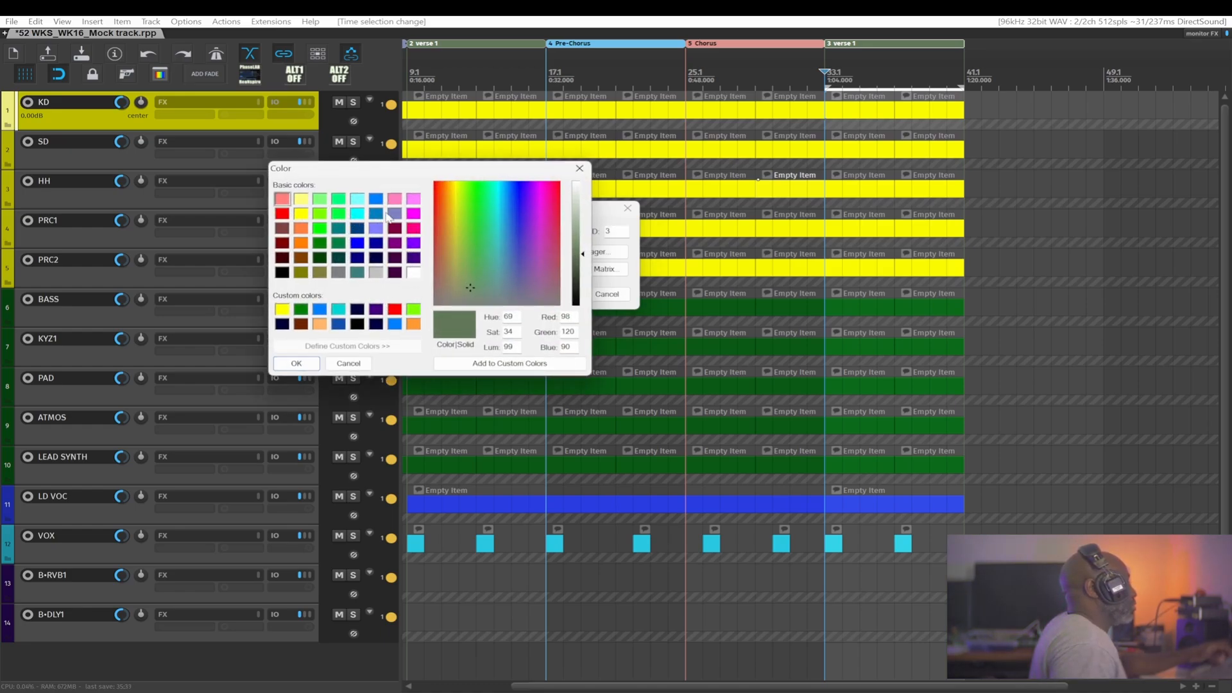
click(378, 216)
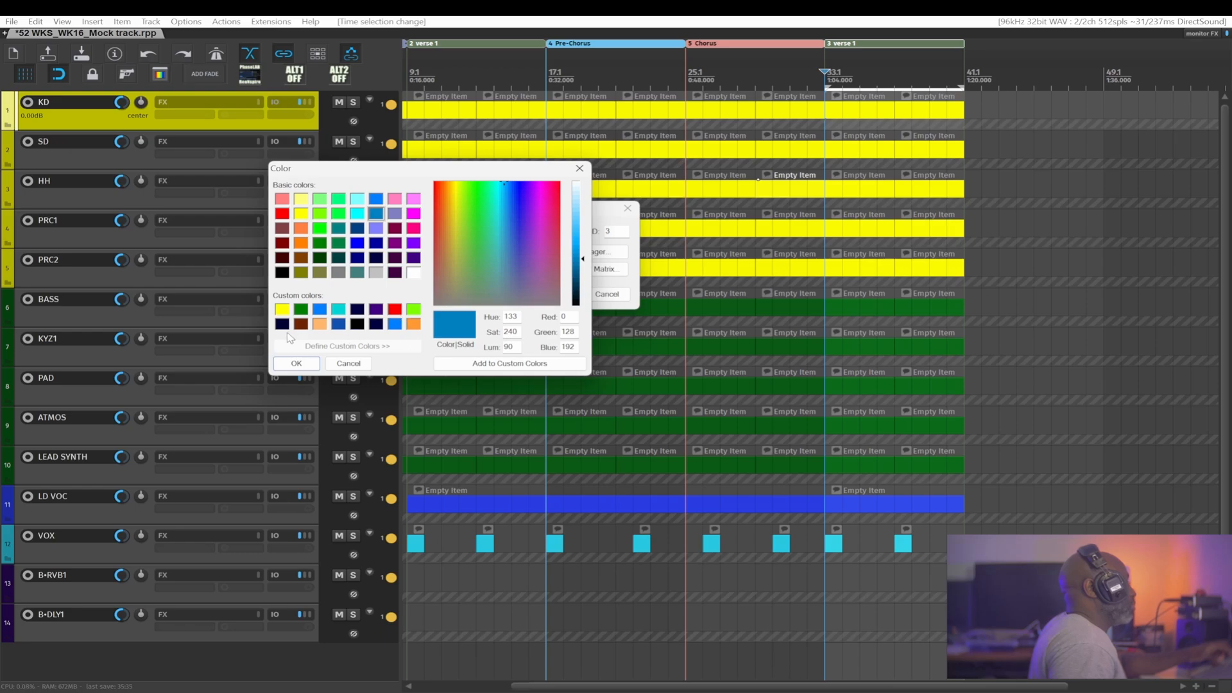
click(296, 363)
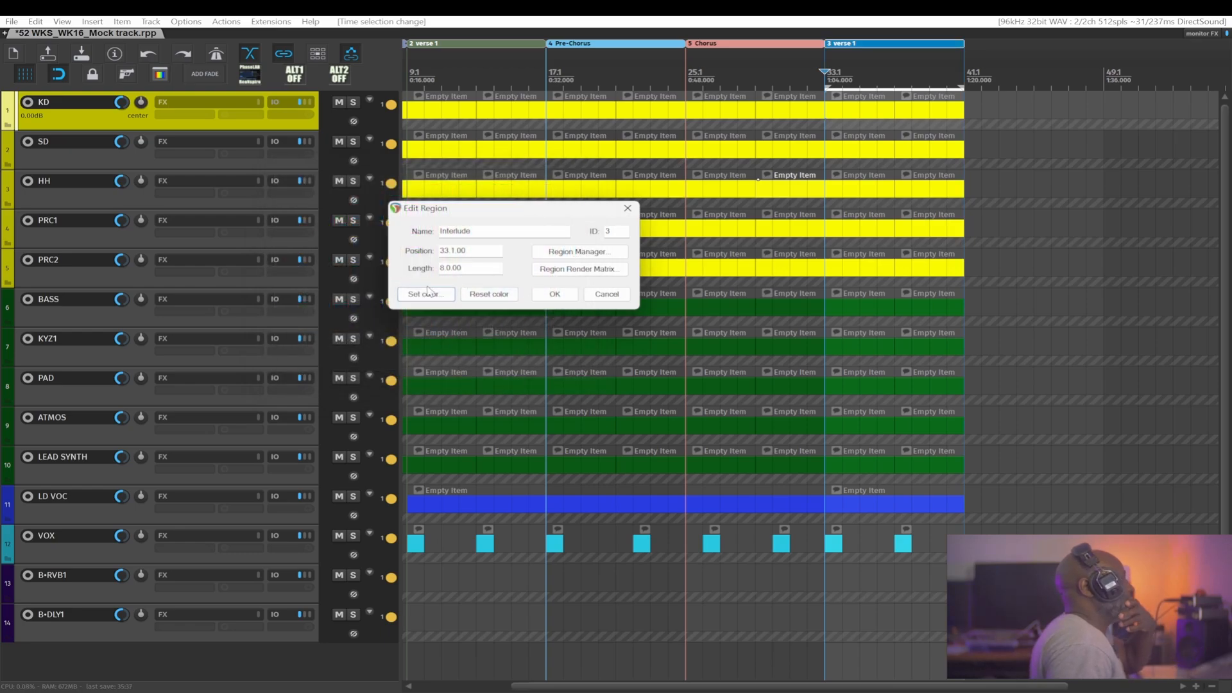
click(554, 294)
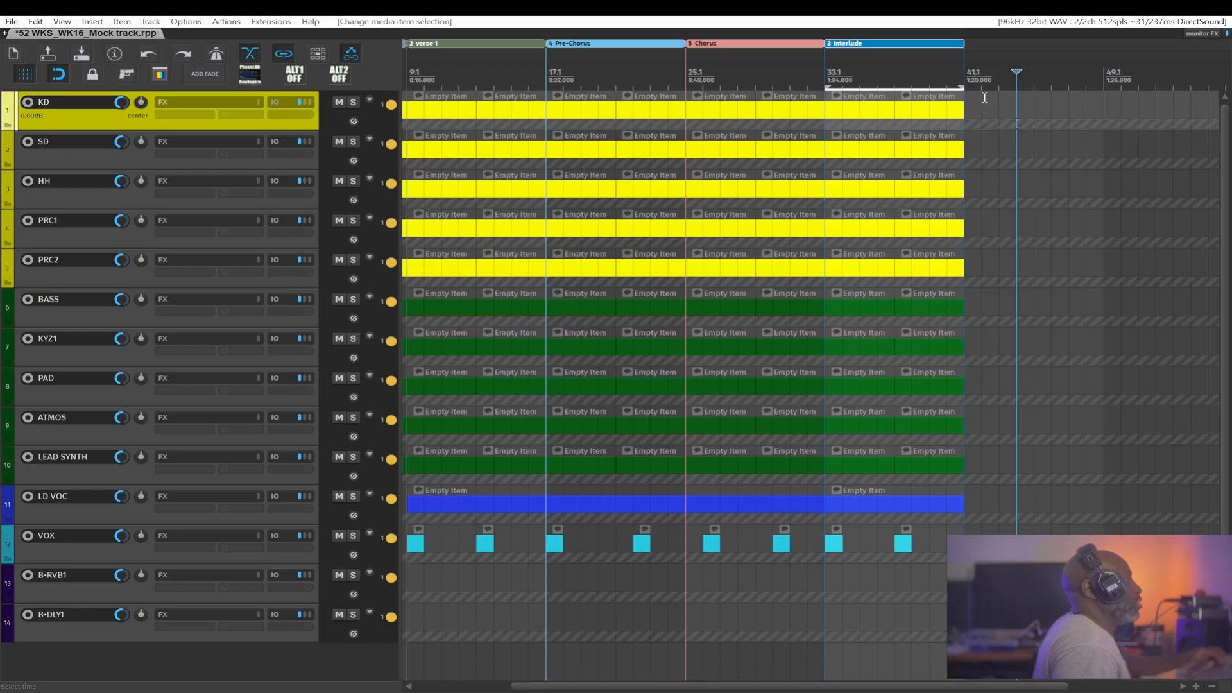
Delete the second-half Interlude items on the KD through LEAD SYNTH tracks and trim the LD VOC item to the same end.
drag(975, 104, 903, 473)
key(Delete)
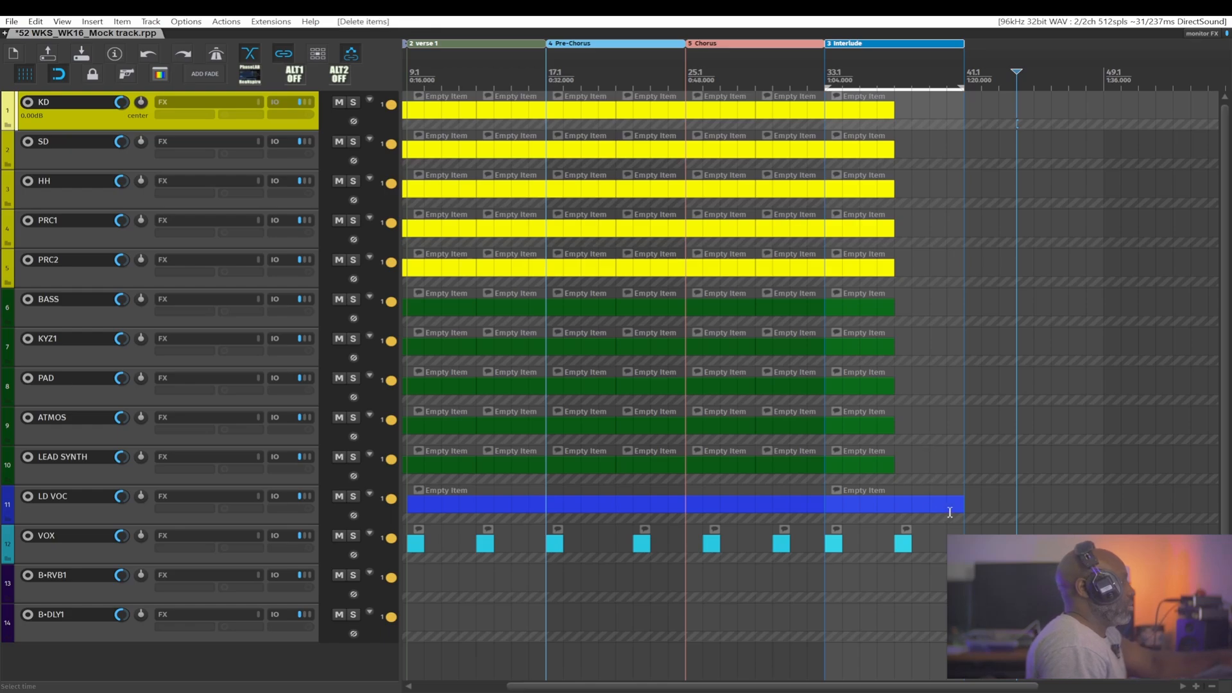
drag(960, 505, 894, 505)
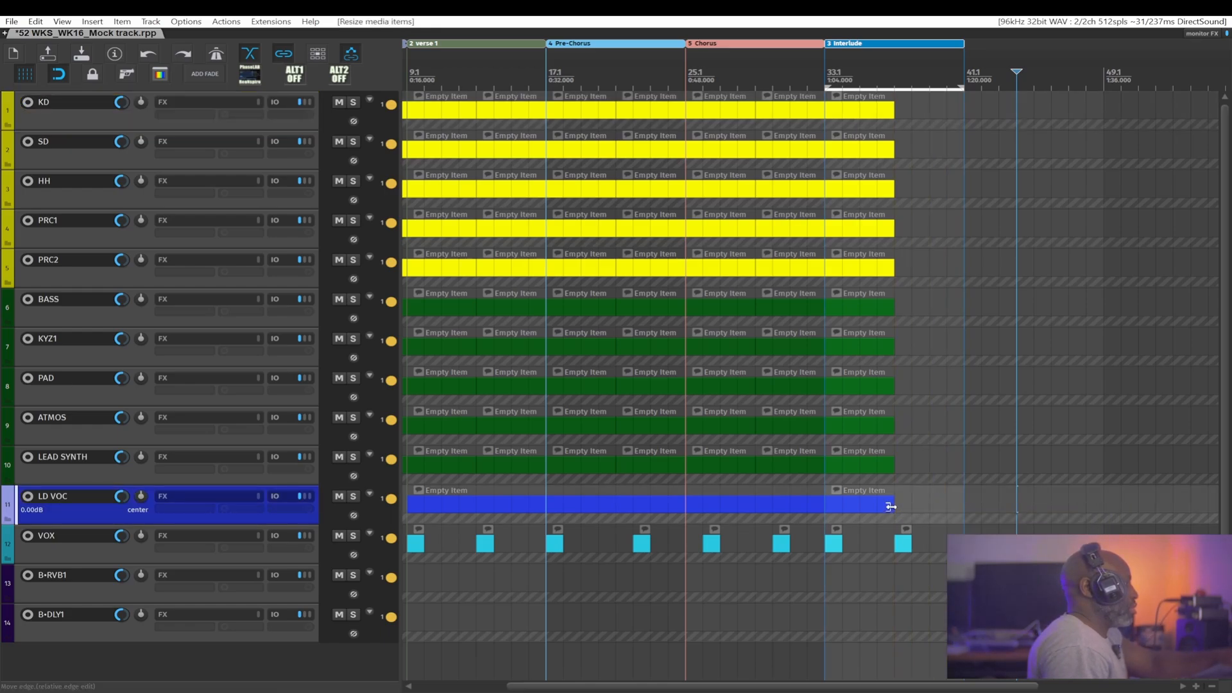
Shorten the Interlude region to four bars so it ends with its remaining items.
click(960, 44)
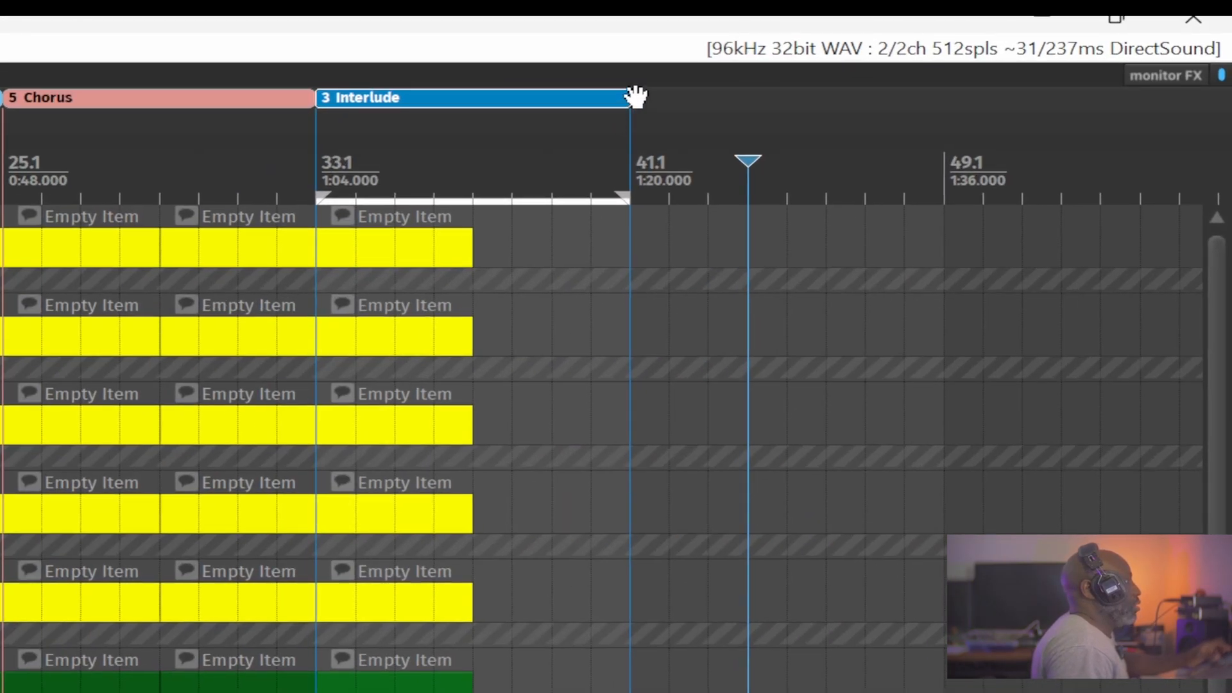
drag(626, 95, 472, 90)
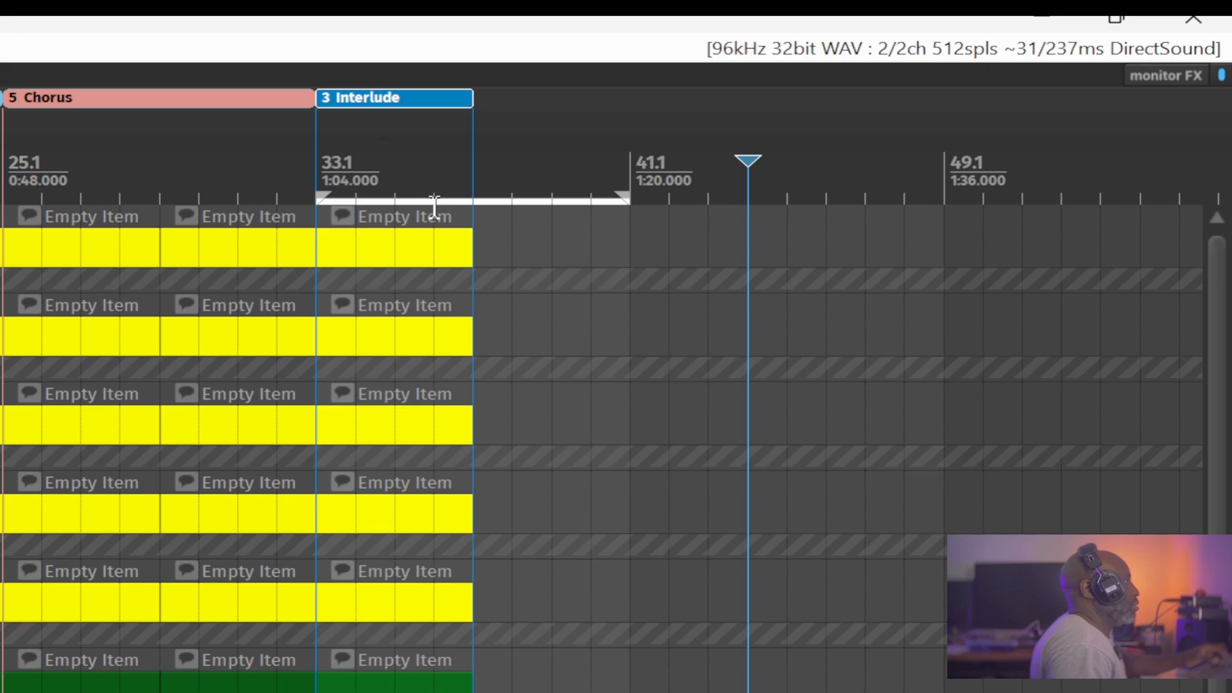
click(400, 144)
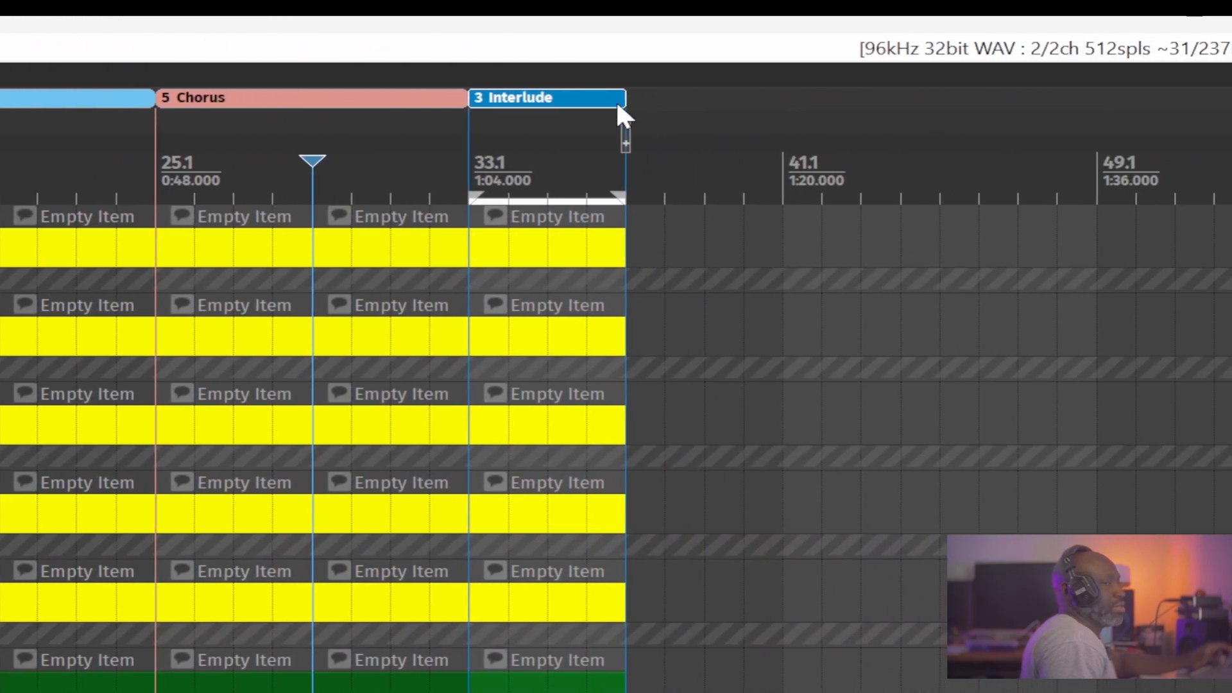
Copy the verse 1 region with its items directly after the Interlude region.
drag(618, 106, 614, 104)
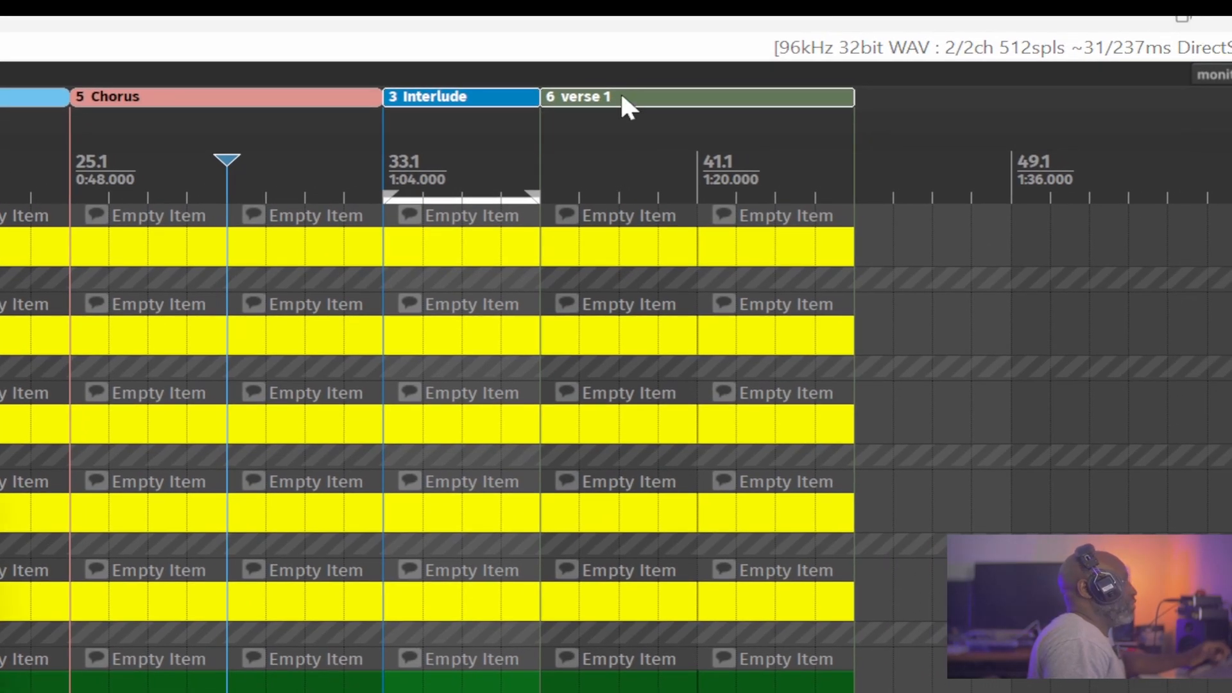
Rename the copied verse 1 region at bar 37.1 "verse 2" and set its colour to orange (RGB 255, 128, 64).
double_click(621, 95)
click(319, 250)
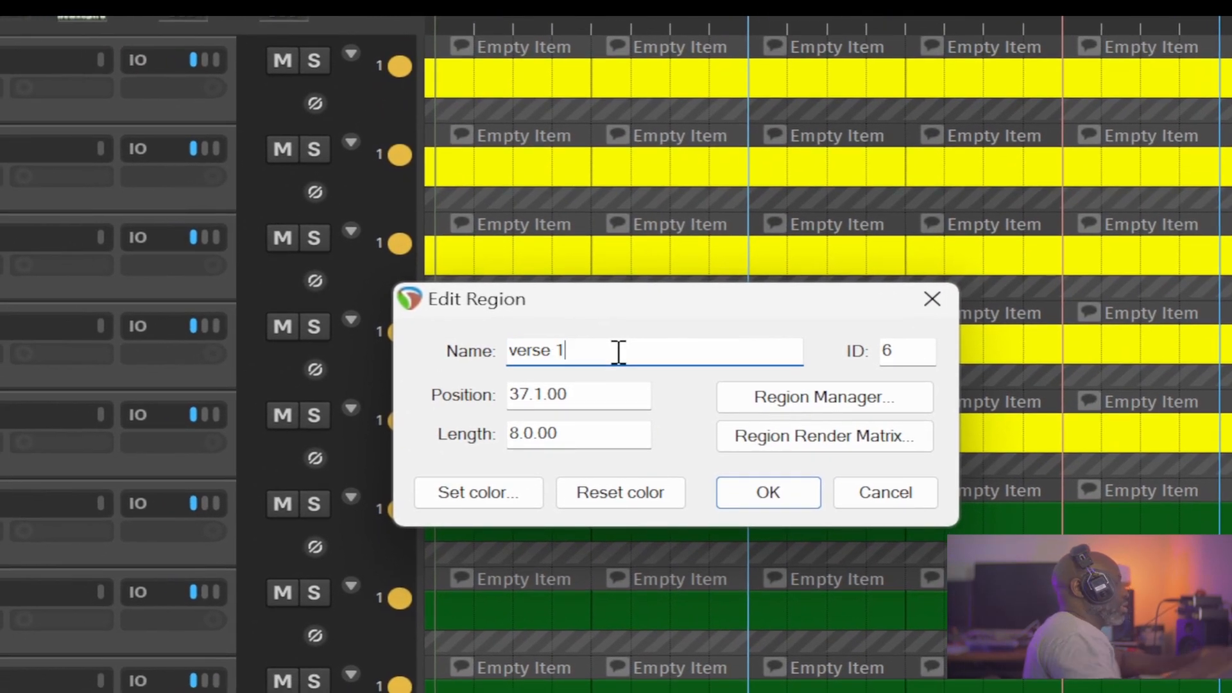
key(BackSpace)
text(2)
click(468, 492)
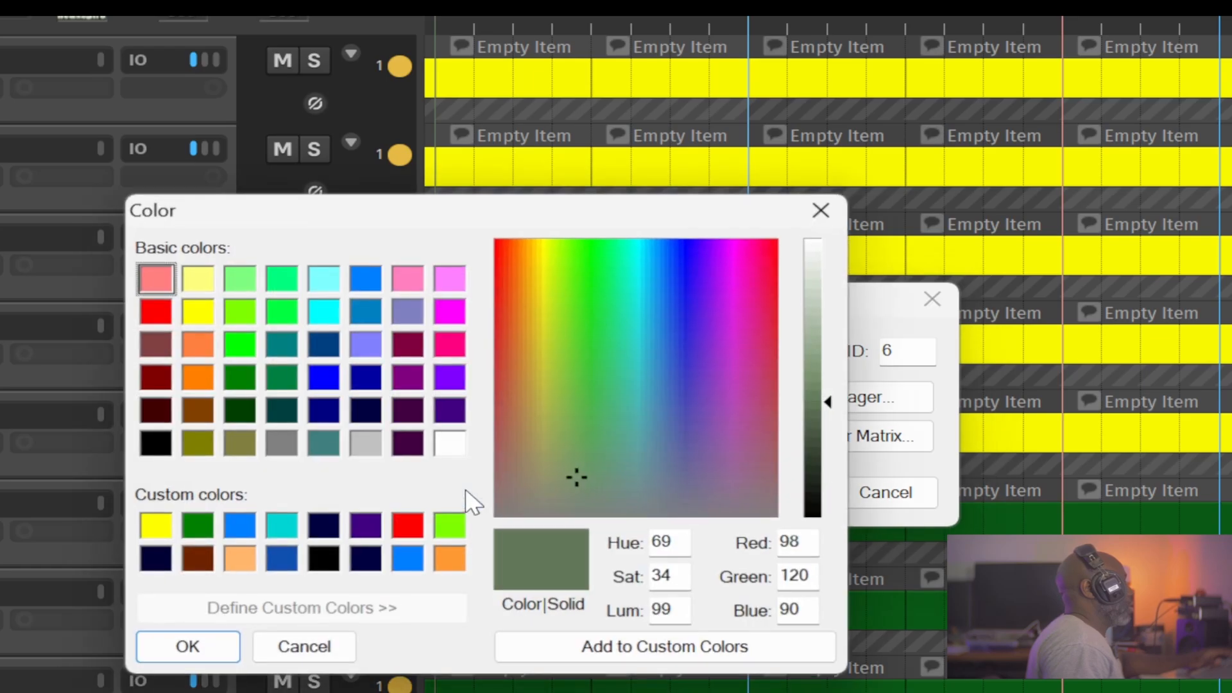
click(186, 343)
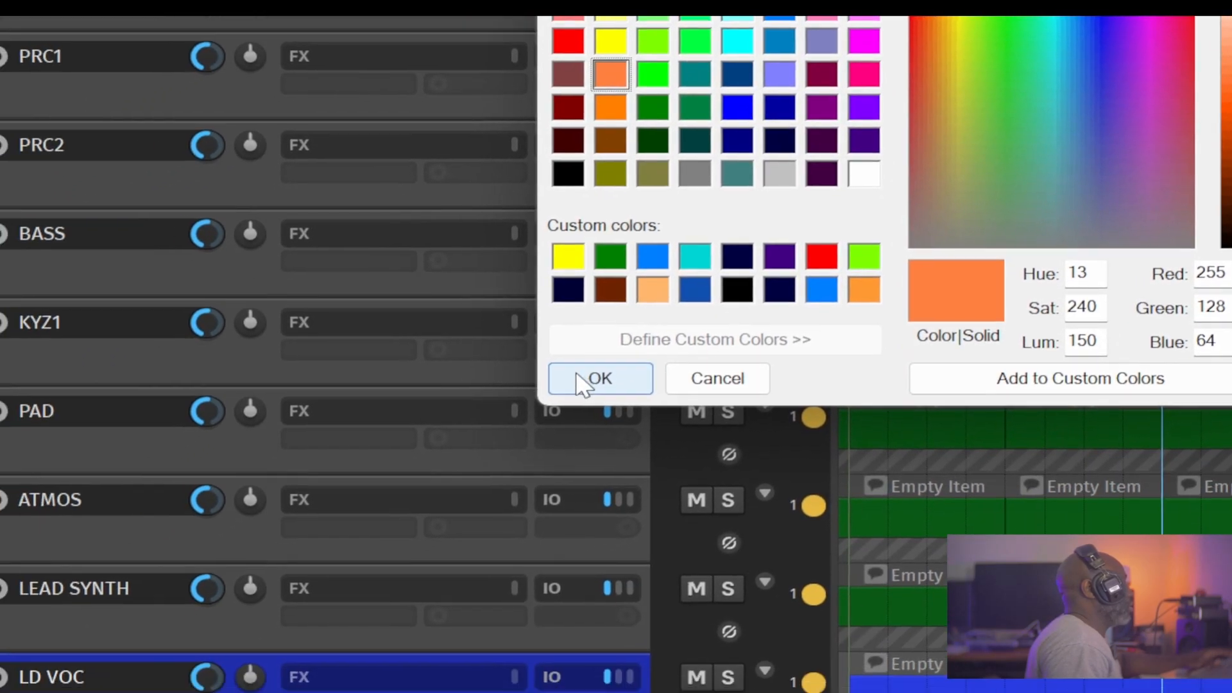
click(186, 648)
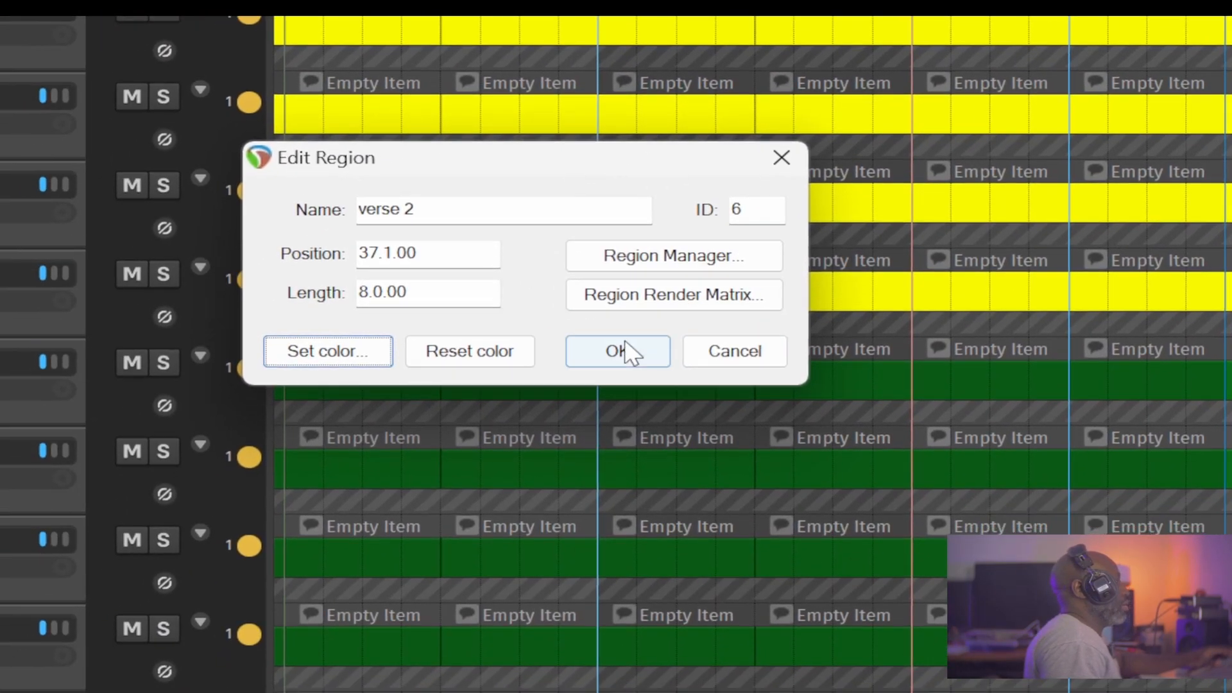
click(1219, 201)
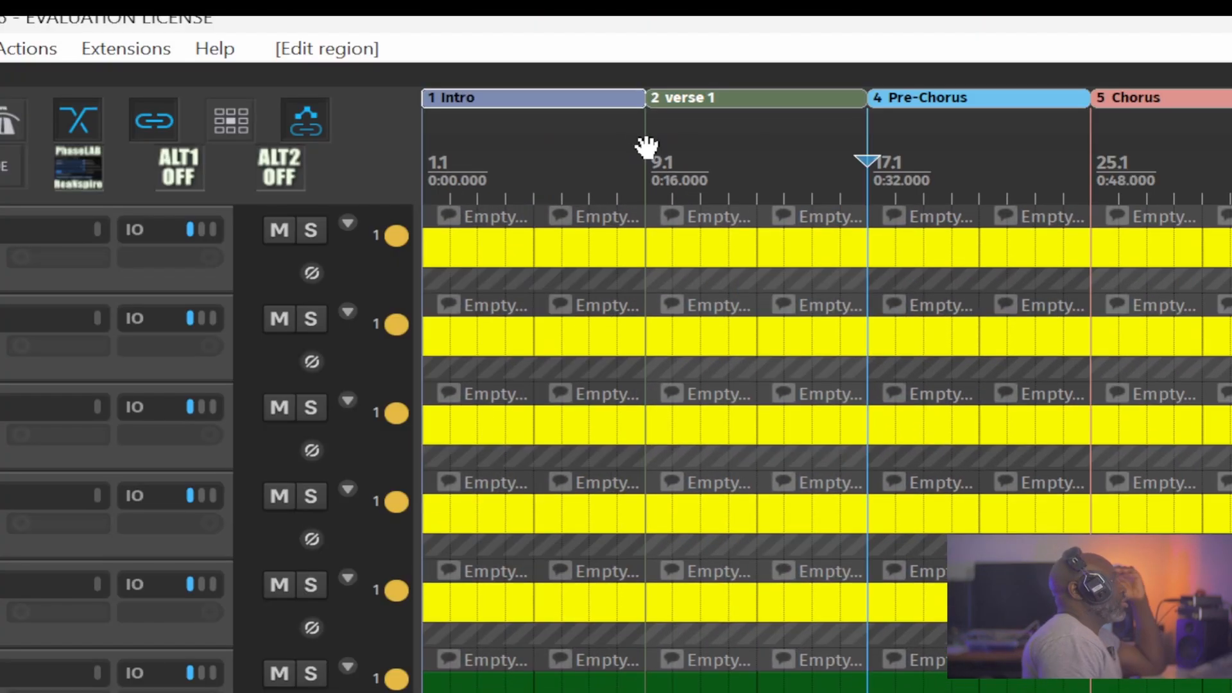
Set the time selection to the verse 2 region and move the region with its items one bar later, leaving a gap after the Interlude.
click(646, 147)
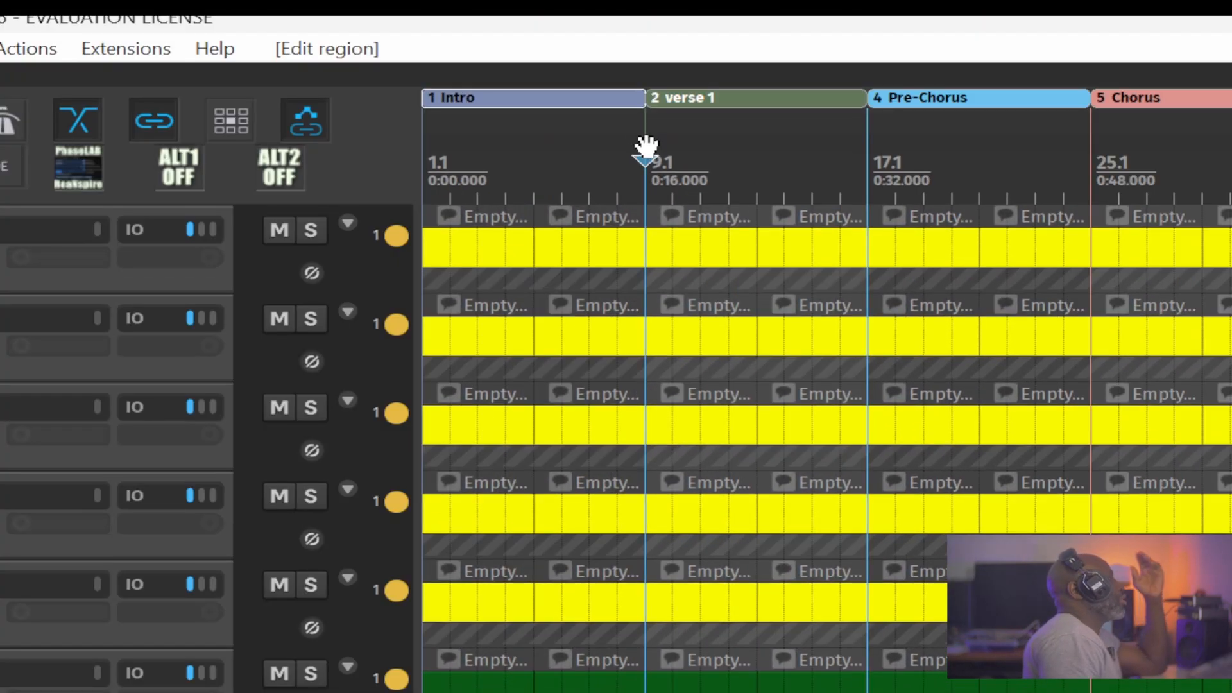
click(860, 139)
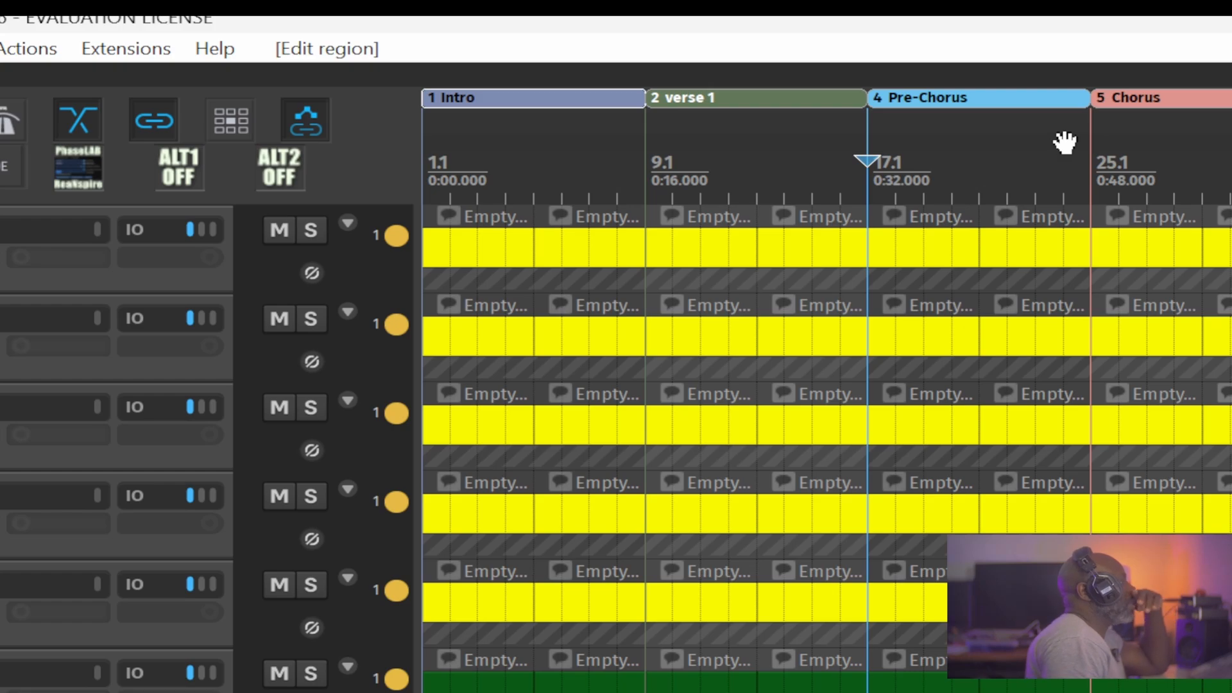
double_click(420, 104)
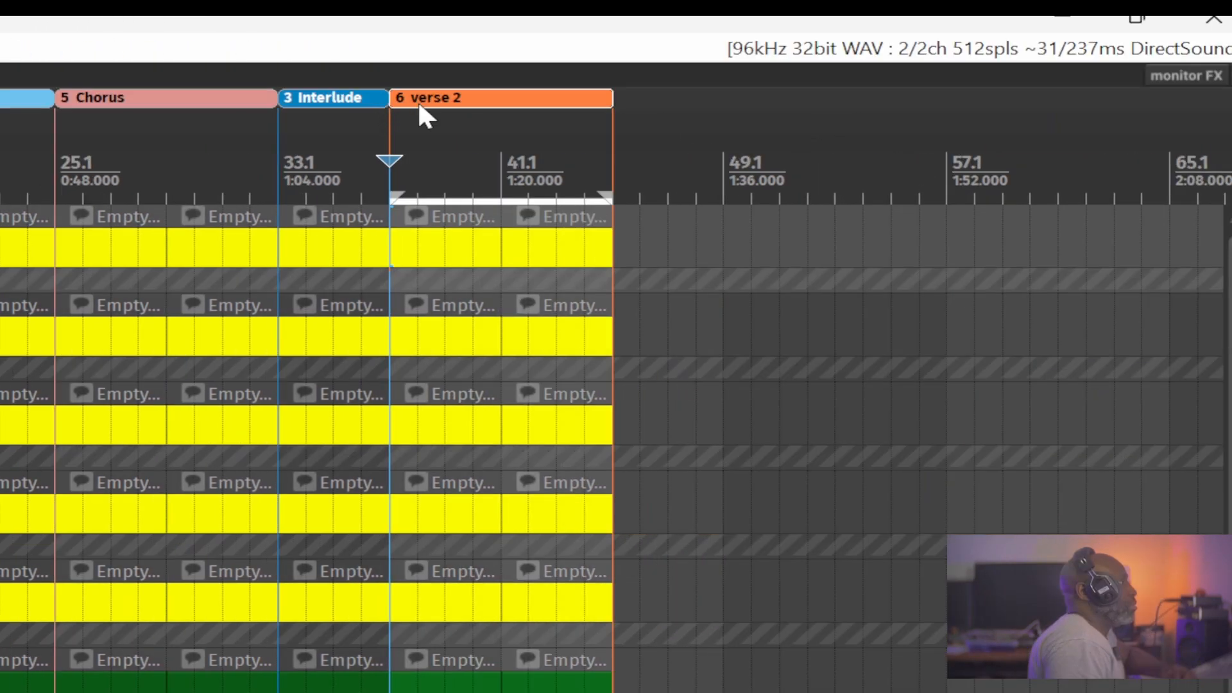
drag(419, 94, 629, 82)
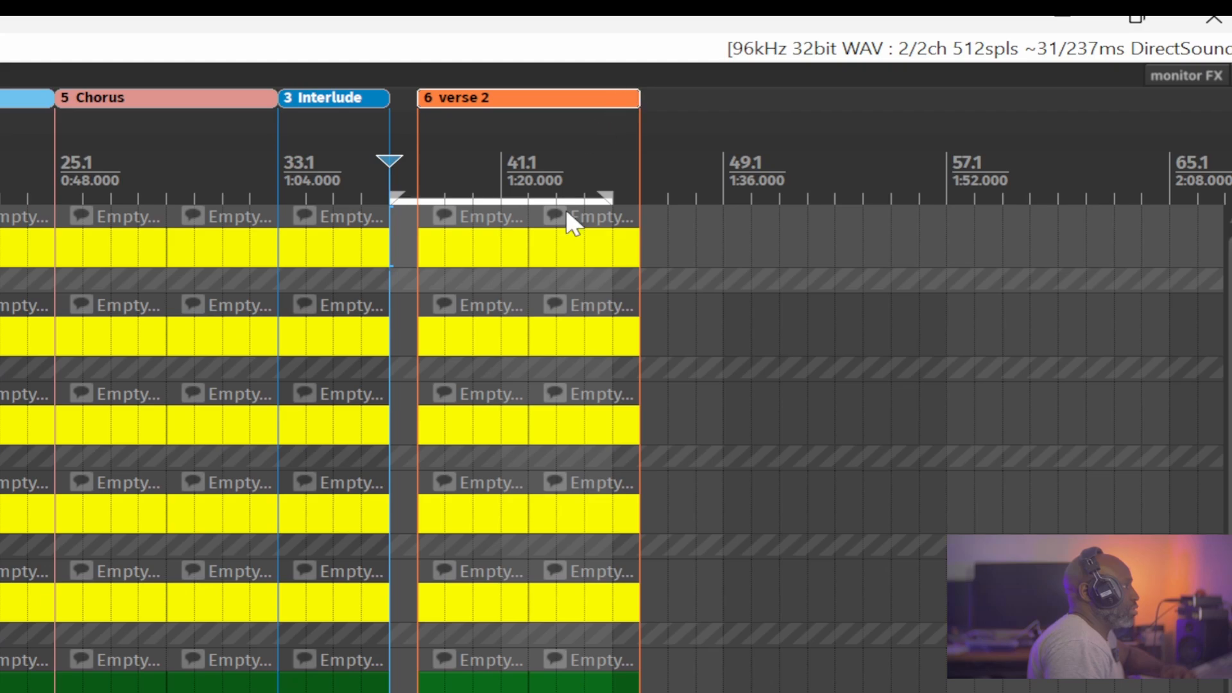